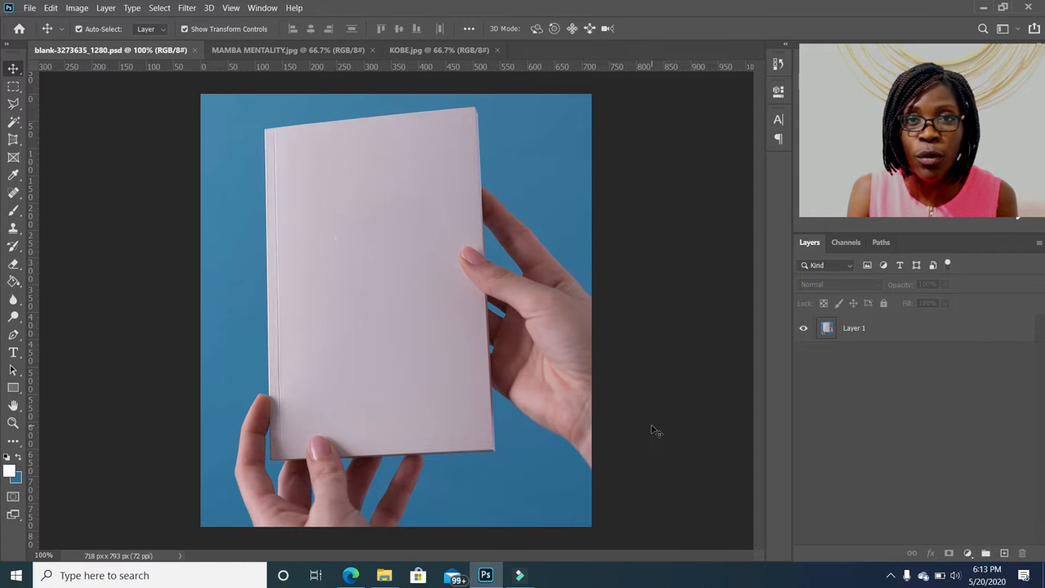
# Step: Copy the KOBE cover artwork into the blank book photo document and position it over the book
pyautogui.hotkey('ctrl', 'Tab')
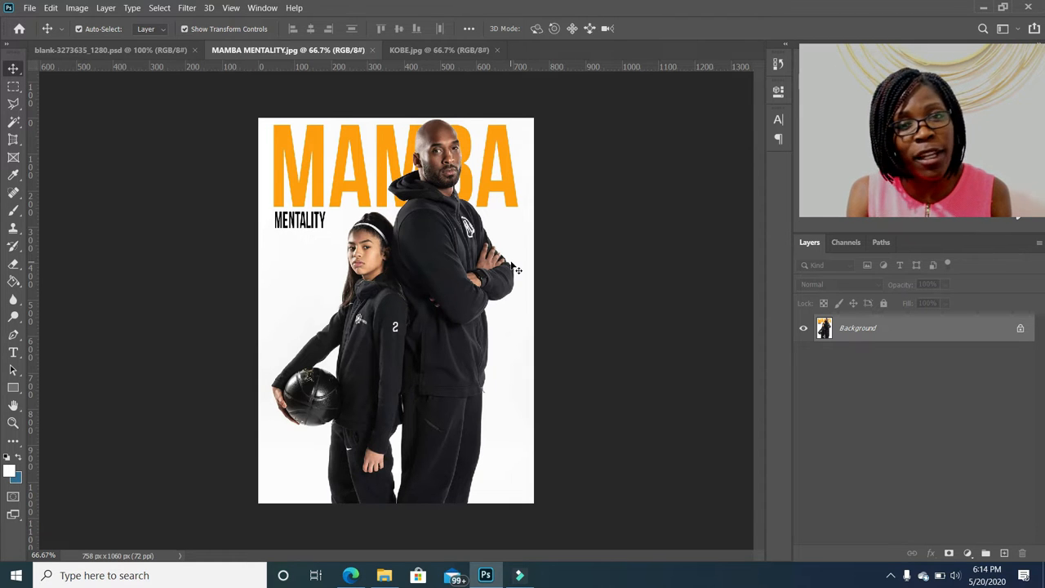
pyautogui.click(424, 51)
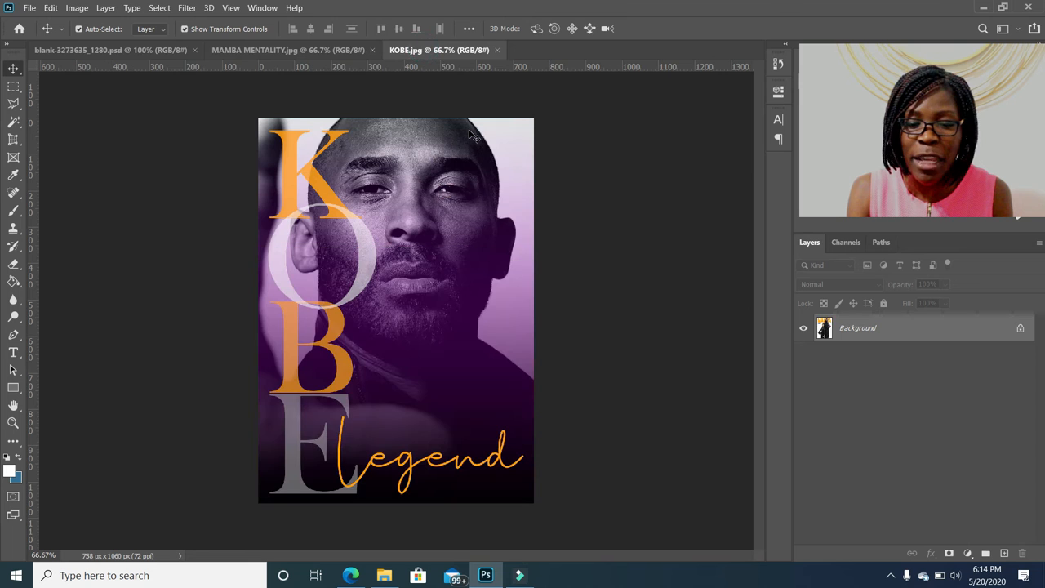
pyautogui.click(143, 49)
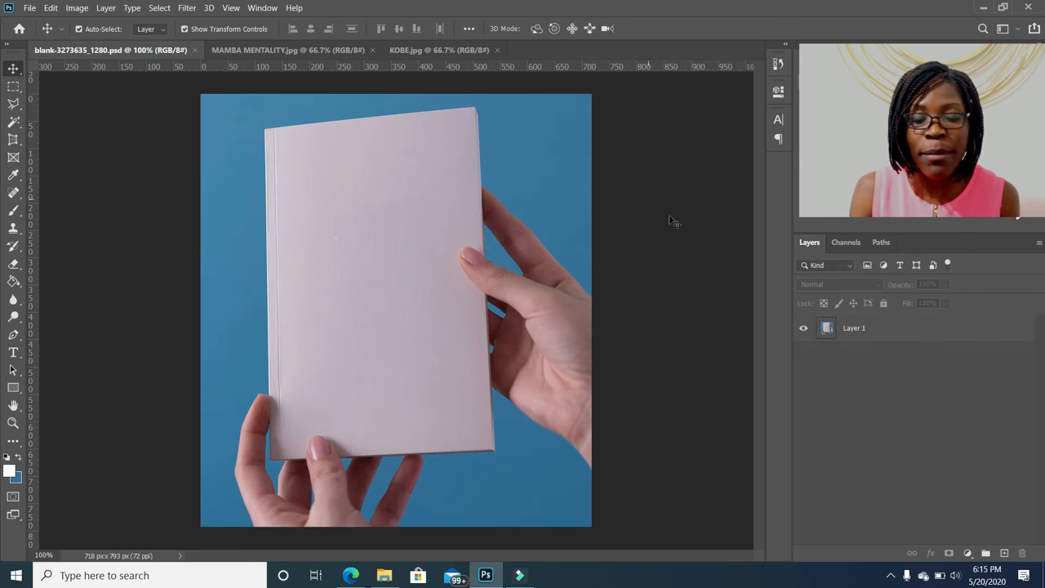
pyautogui.click(457, 50)
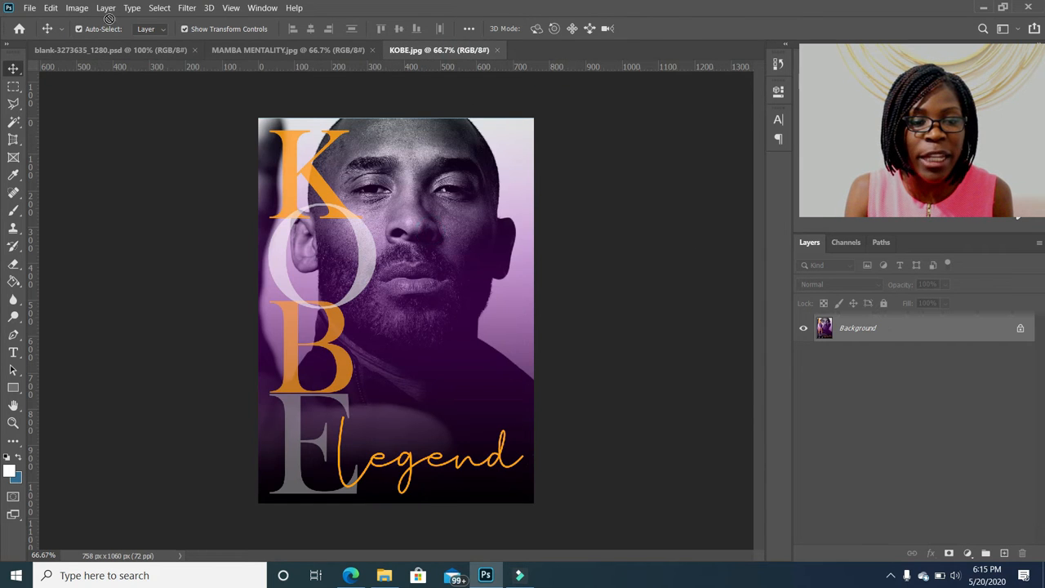
pyautogui.click(123, 50)
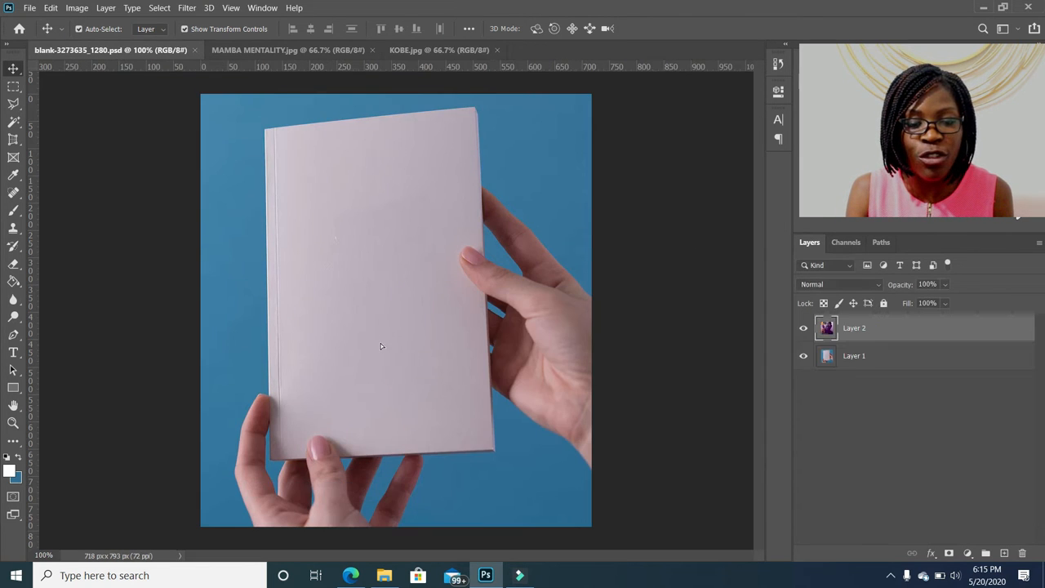
pyautogui.hotkey('ctrl', 'v')
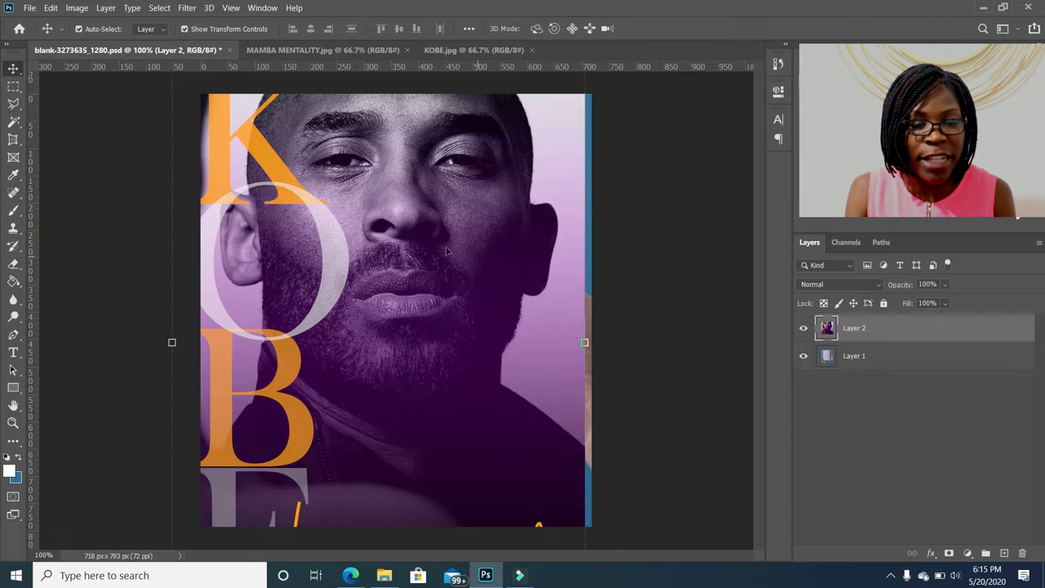
pyautogui.moveTo(298, 146); pyautogui.dragTo(441, 288)
# Step: Distort the pasted KOBE cover so its four corners match the corners of the blank book
pyautogui.click(49, 8)
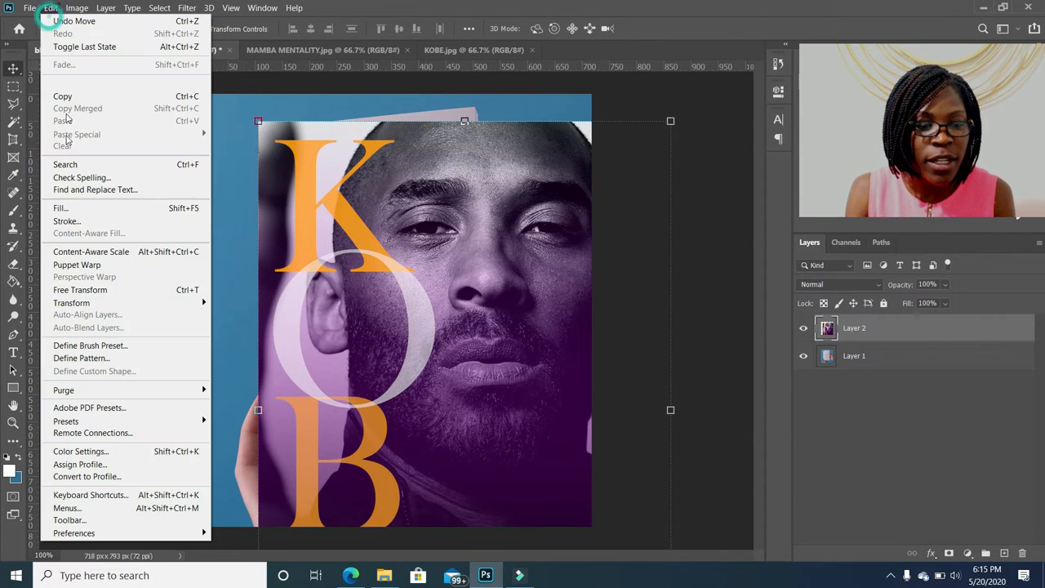
pyautogui.moveTo(90, 303)
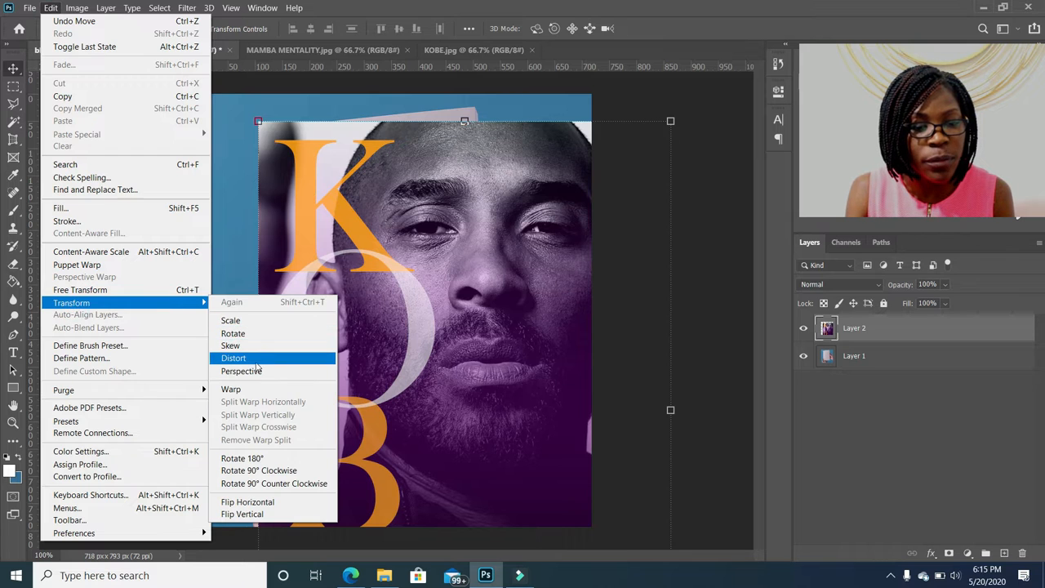
pyautogui.click(255, 360)
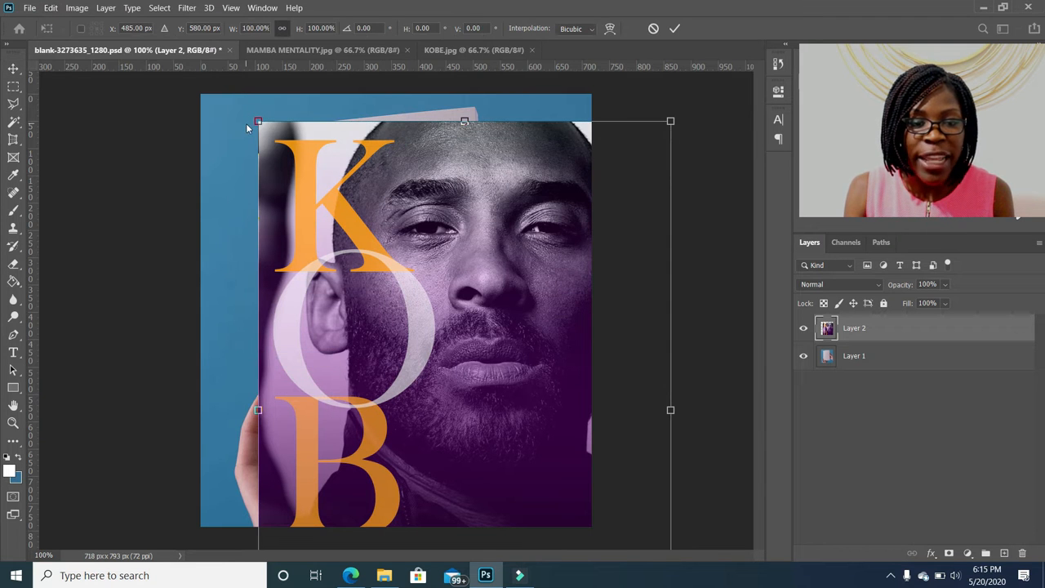
pyautogui.moveTo(257, 122)
pyautogui.mouseDown()
pyautogui.moveTo(271, 142)
pyautogui.moveTo(263, 128)
pyautogui.mouseUp()
pyautogui.moveTo(676, 119); pyautogui.dragTo(476, 105)
pyautogui.scroll(-4, 344, 431)
pyautogui.moveTo(342, 459); pyautogui.dragTo(350, 369)
pyautogui.moveTo(501, 459); pyautogui.dragTo(434, 362)
pyautogui.scroll(5, 417, 292)
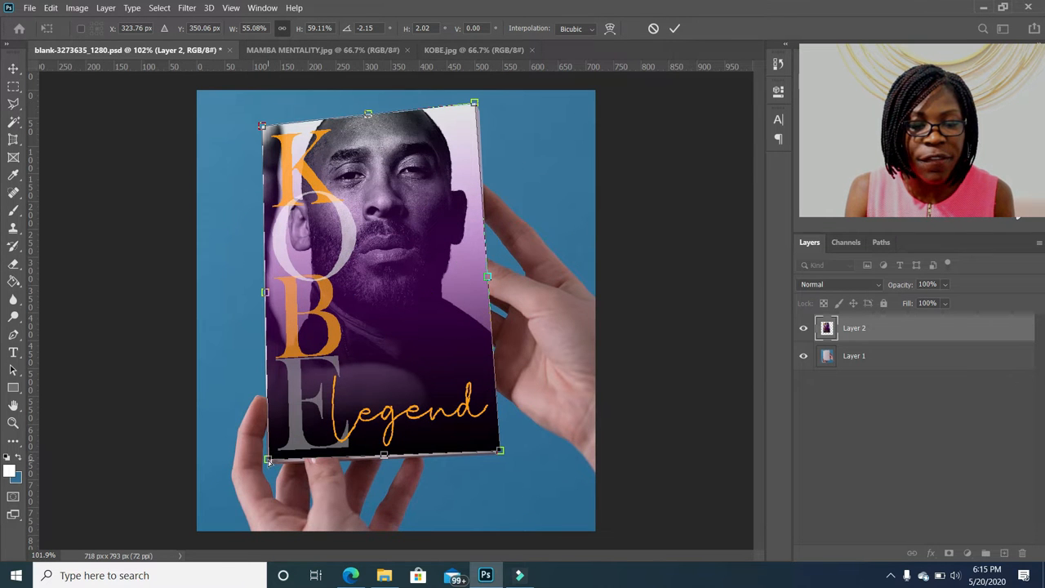
pyautogui.moveTo(267, 461); pyautogui.dragTo(268, 465)
pyautogui.press('Return')
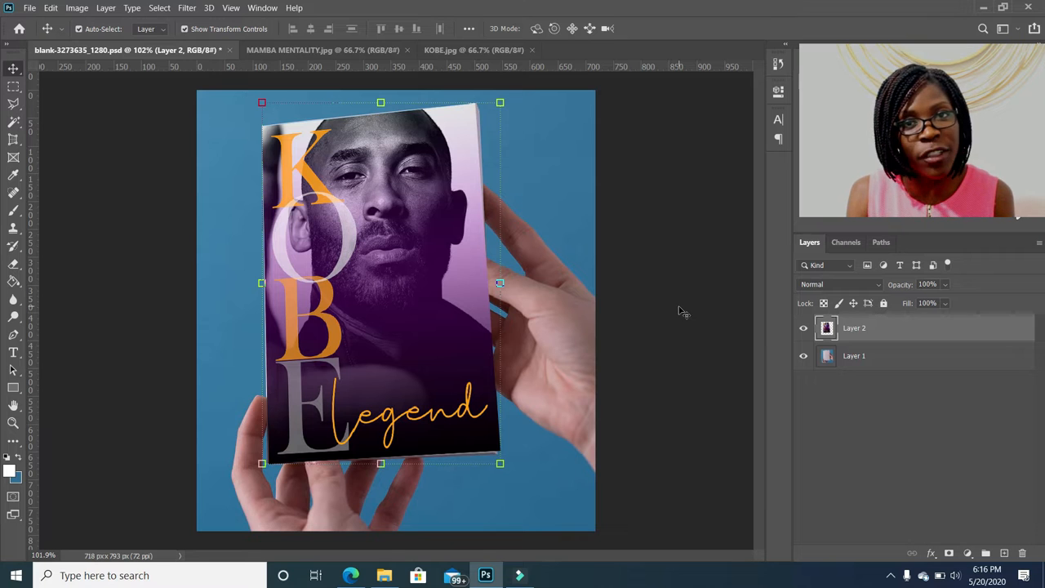
# Step: Delete the distorted KOBE cover layer from the book photo
pyautogui.click(497, 270)
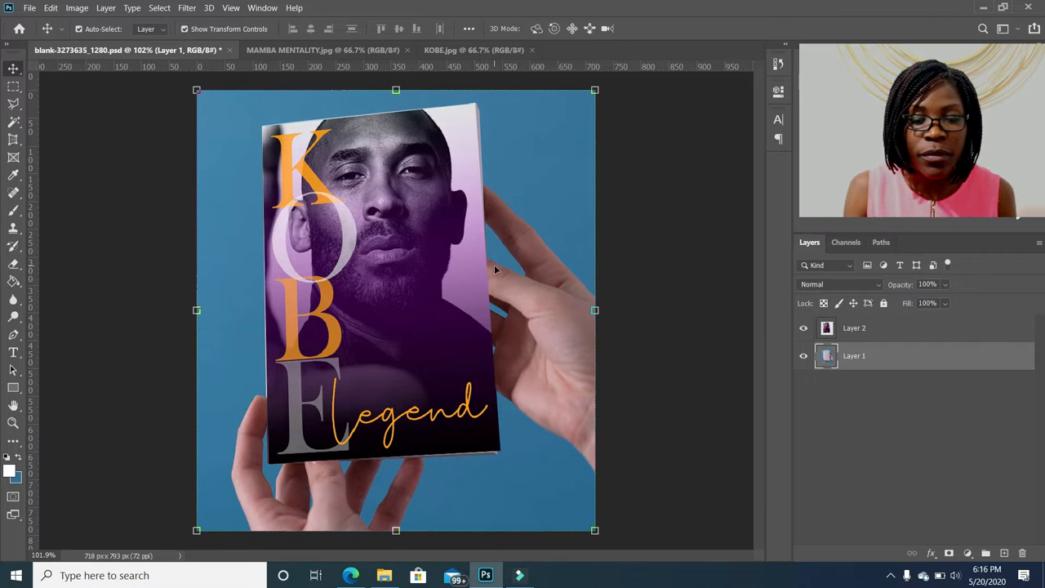
pyautogui.click(869, 328)
pyautogui.press('Delete')
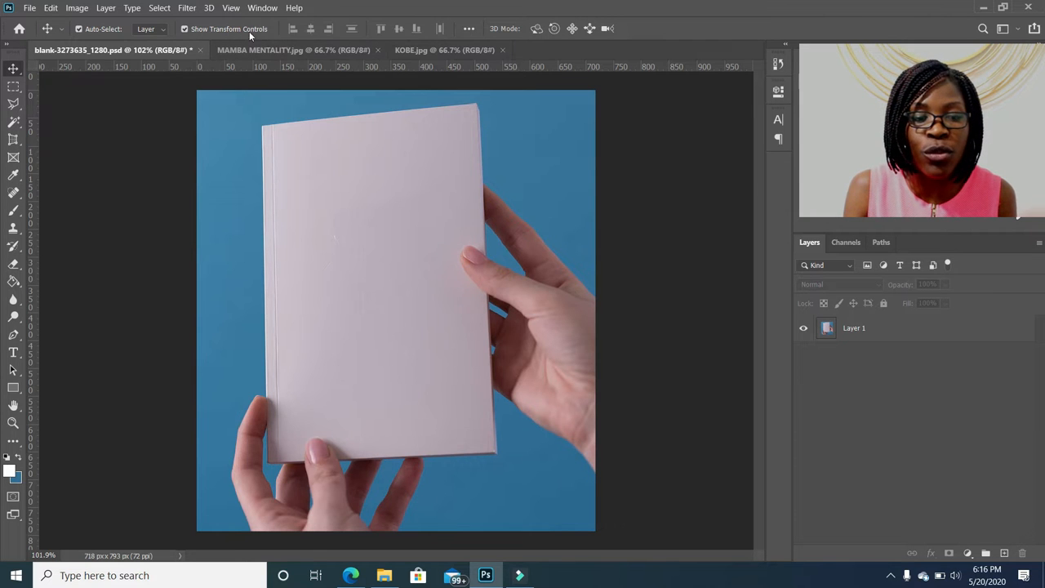
# Step: Place horizontal and vertical guides that cross at the book cover's upper-right and upper-left corners
pyautogui.click(231, 9)
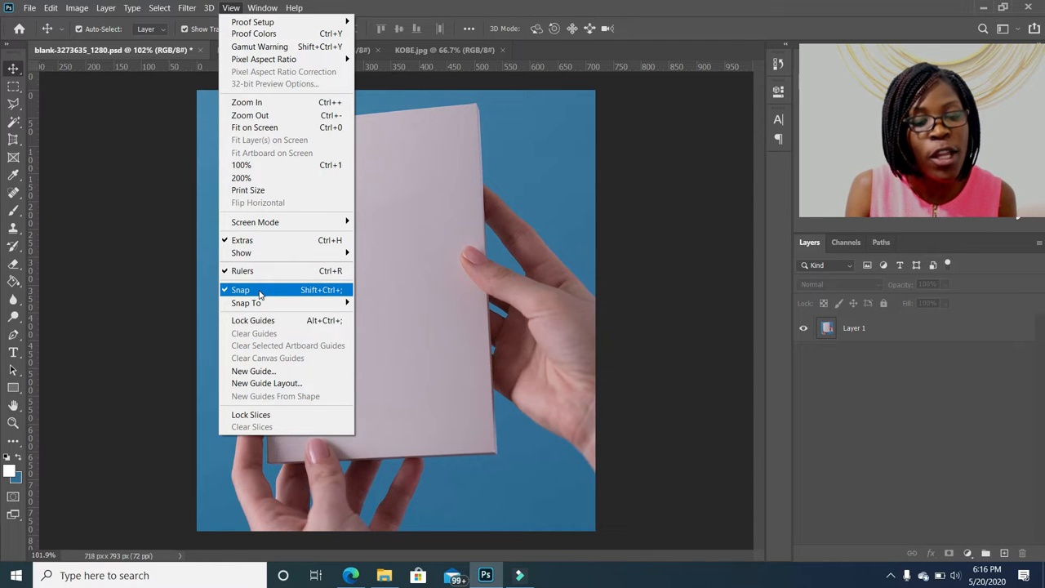
pyautogui.click(675, 210)
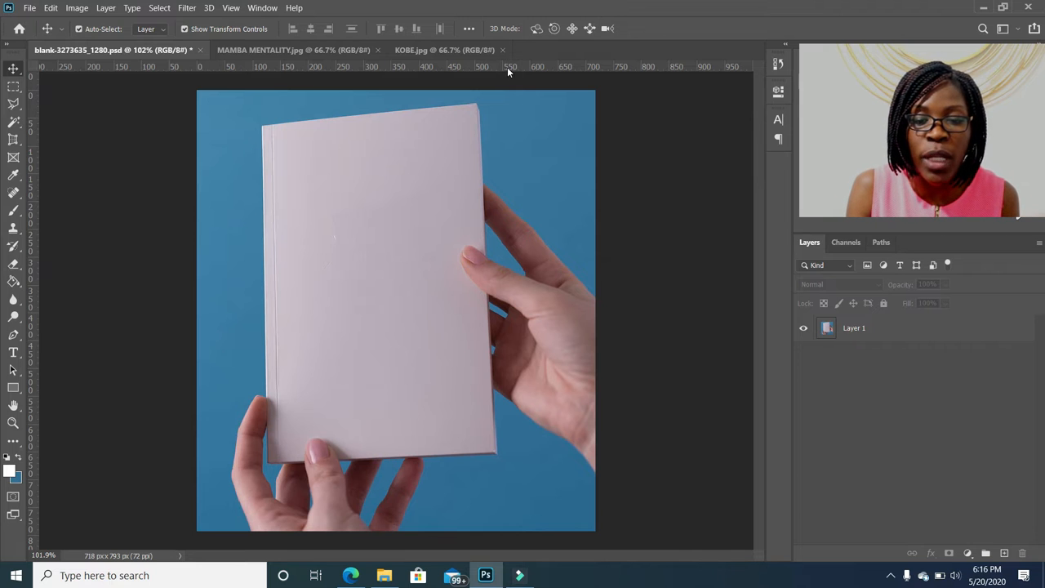
pyautogui.moveTo(507, 68); pyautogui.dragTo(510, 103)
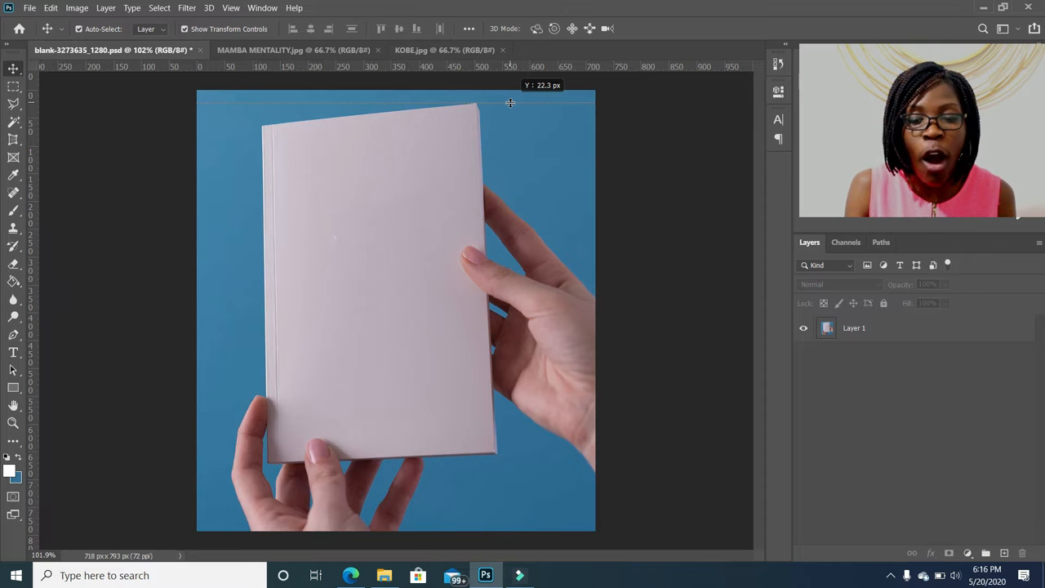
pyautogui.moveTo(511, 103); pyautogui.dragTo(510, 102)
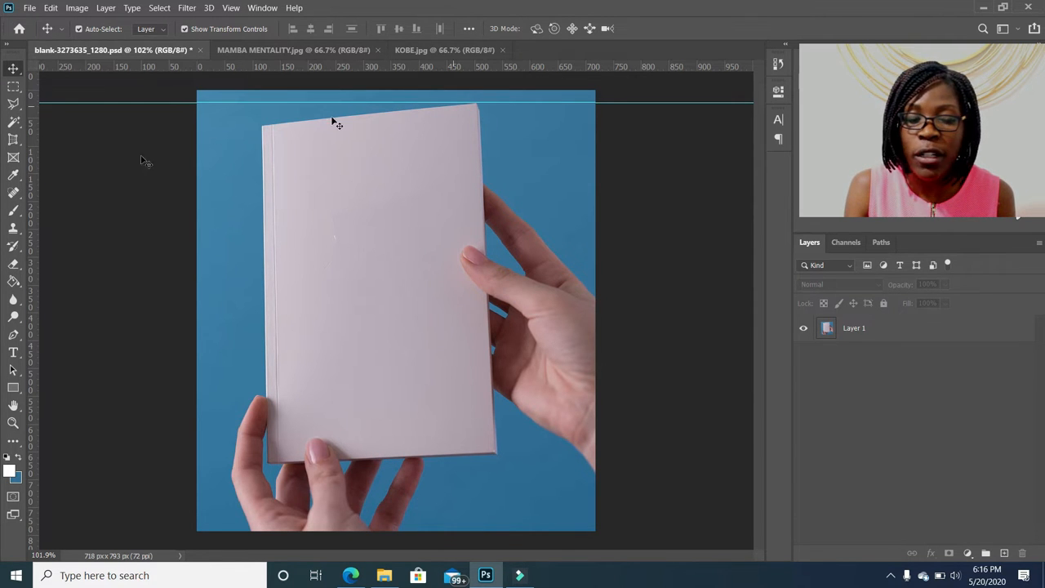
pyautogui.moveTo(35, 168); pyautogui.dragTo(474, 168)
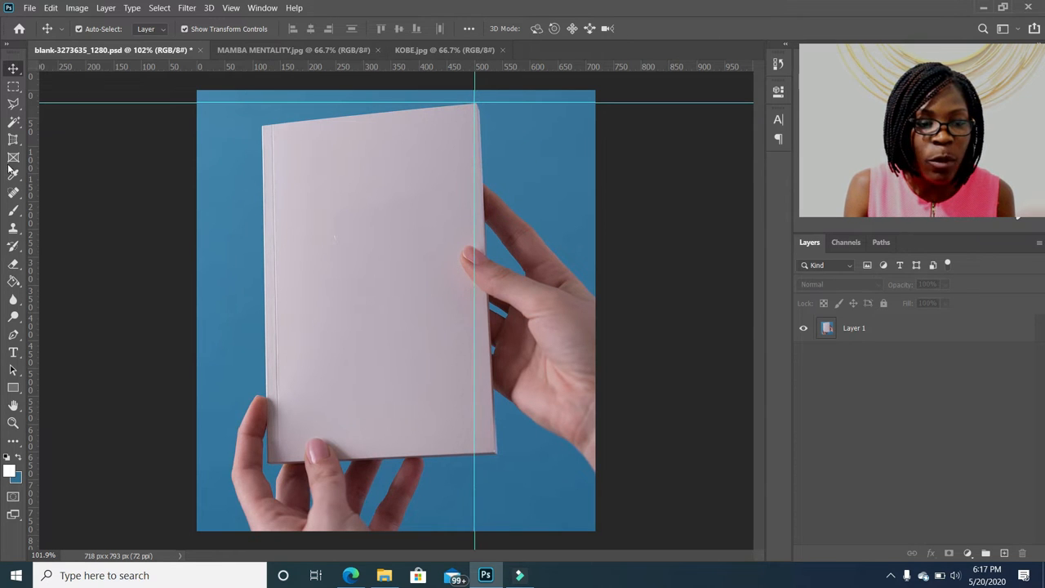
pyautogui.moveTo(32, 170); pyautogui.dragTo(262, 165)
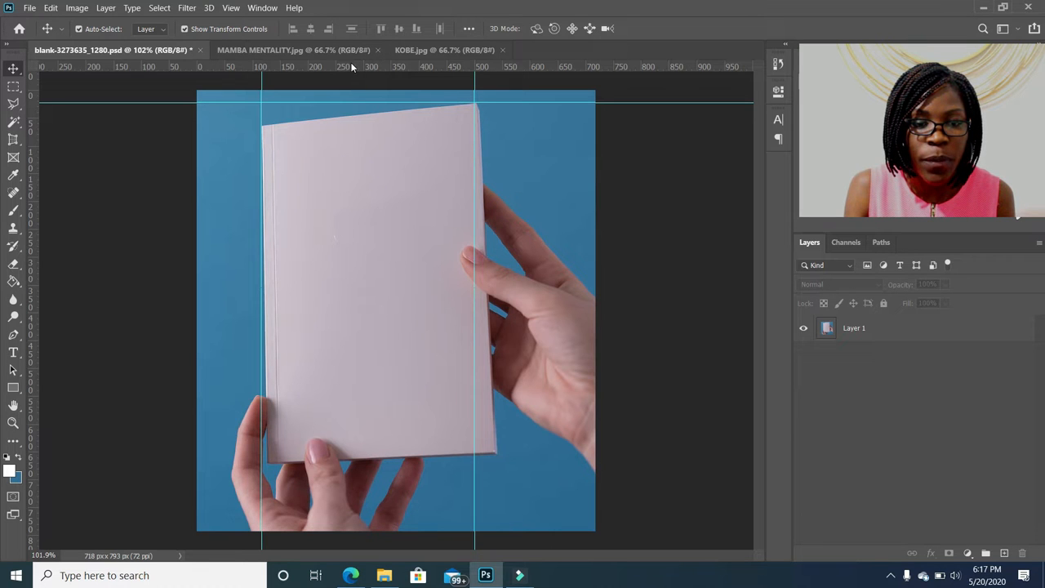
pyautogui.moveTo(352, 67); pyautogui.dragTo(352, 125)
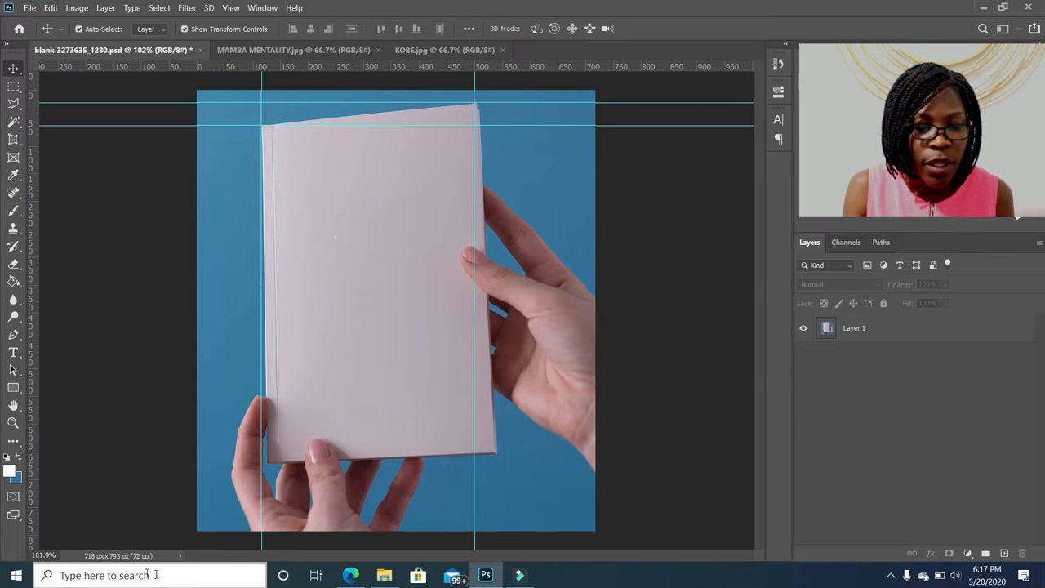
# Step: Place horizontal and vertical guides that cross at the book cover's lower-left and lower-right corners
pyautogui.moveTo(35, 470); pyautogui.dragTo(264, 488)
pyautogui.moveTo(316, 72); pyautogui.dragTo(293, 462)
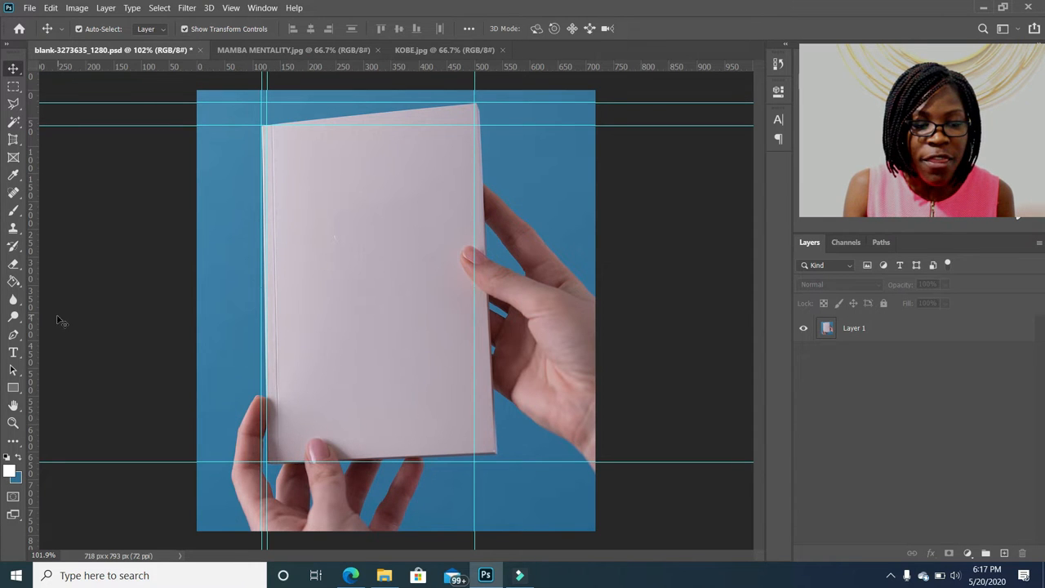
pyautogui.moveTo(33, 328); pyautogui.dragTo(496, 411)
pyautogui.moveTo(19, 352); pyautogui.dragTo(484, 367)
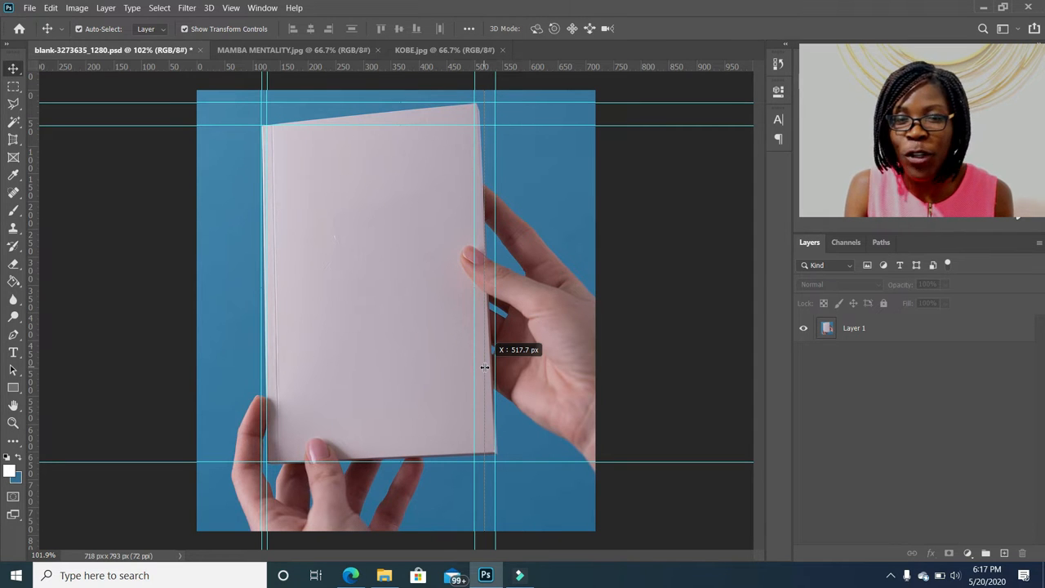
pyautogui.moveTo(485, 367); pyautogui.dragTo(489, 451)
pyautogui.press('alt')
pyautogui.press('alt')
pyautogui.press('alt')
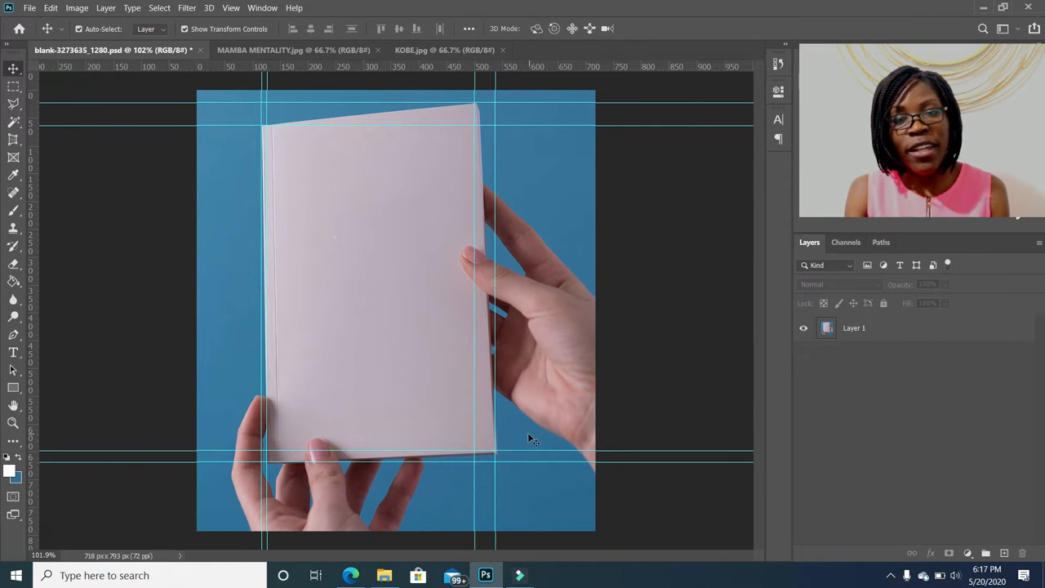
pyautogui.click(516, 450)
pyautogui.moveTo(516, 451); pyautogui.dragTo(516, 452)
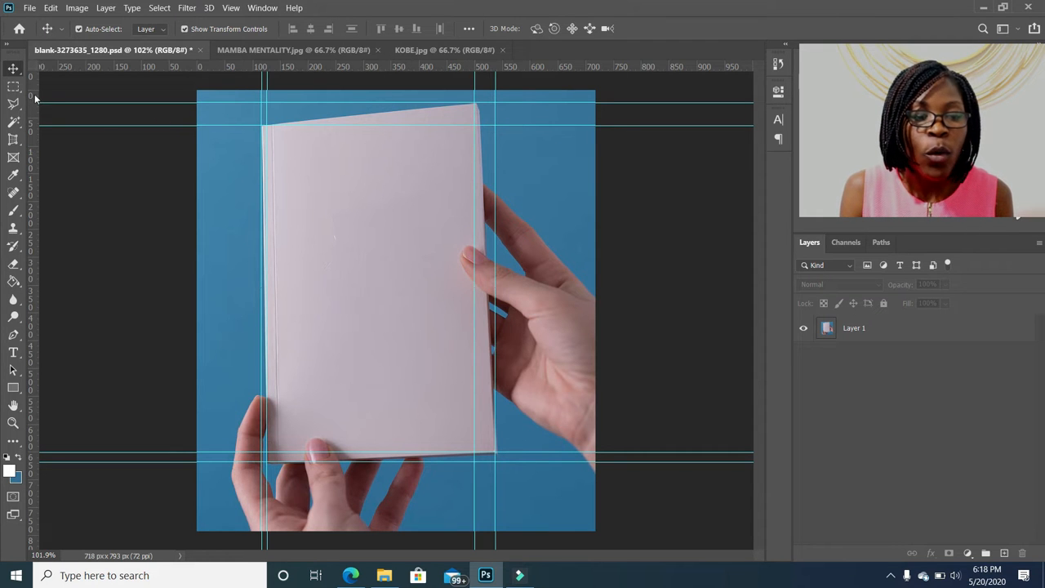
# Step: Crop the photo with the Perspective Crop tool, matching the crop grid to the book cover's four guided corners
pyautogui.click(14, 142)
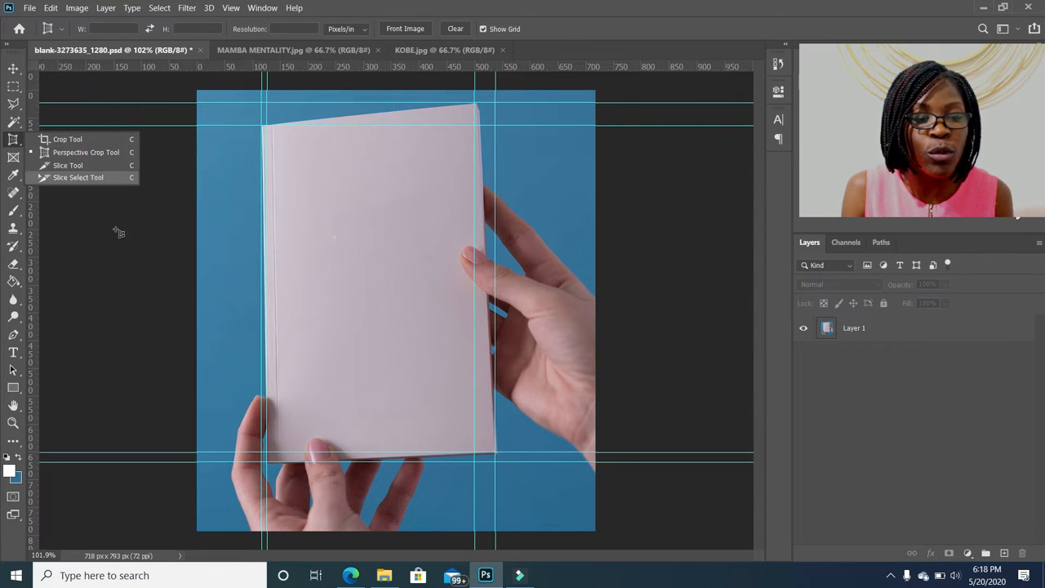
pyautogui.click(86, 152)
pyautogui.moveTo(278, 141); pyautogui.dragTo(469, 432)
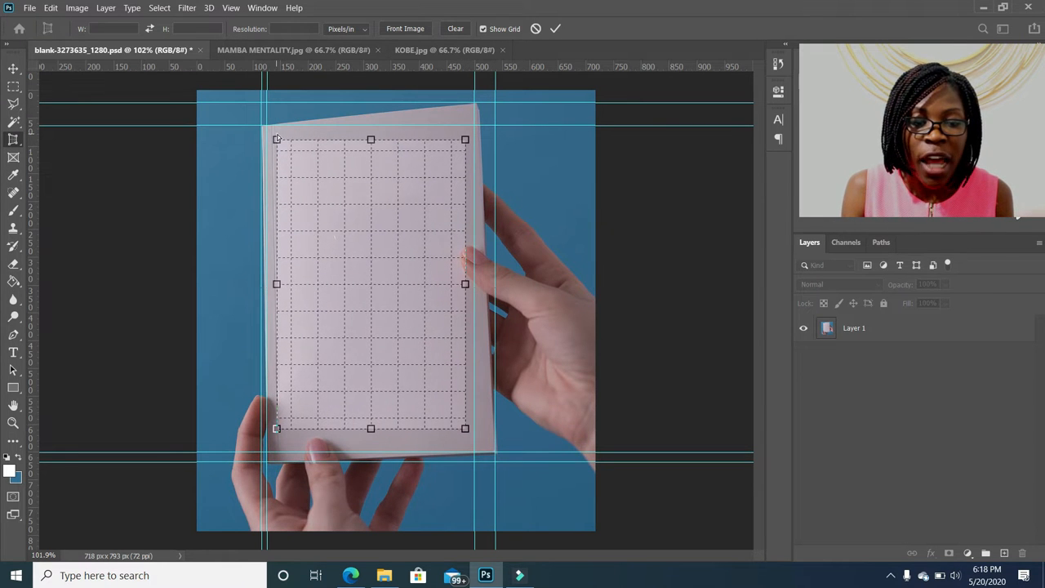
pyautogui.moveTo(275, 143); pyautogui.dragTo(261, 126)
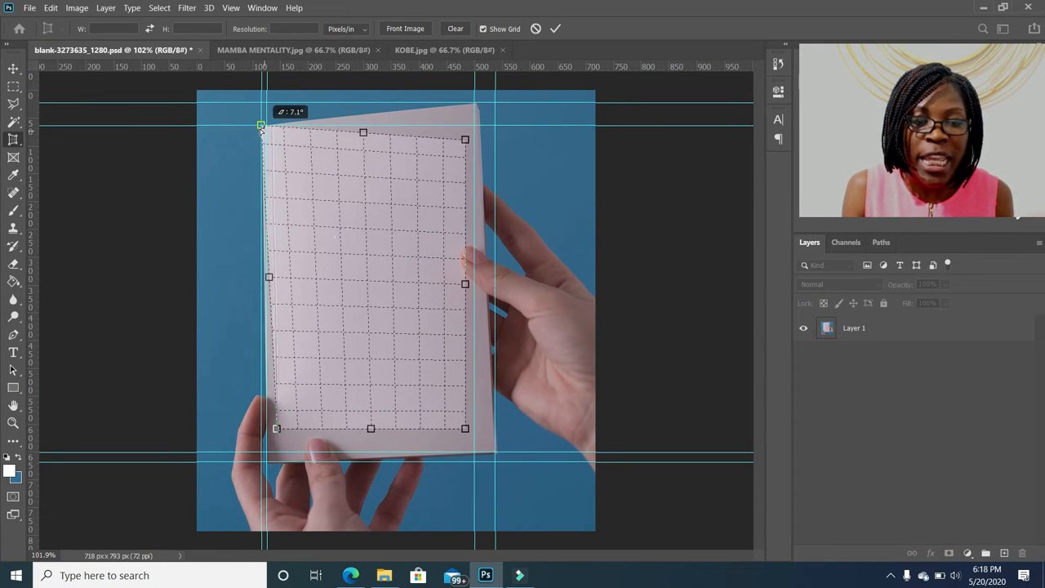
pyautogui.moveTo(465, 138); pyautogui.dragTo(473, 108)
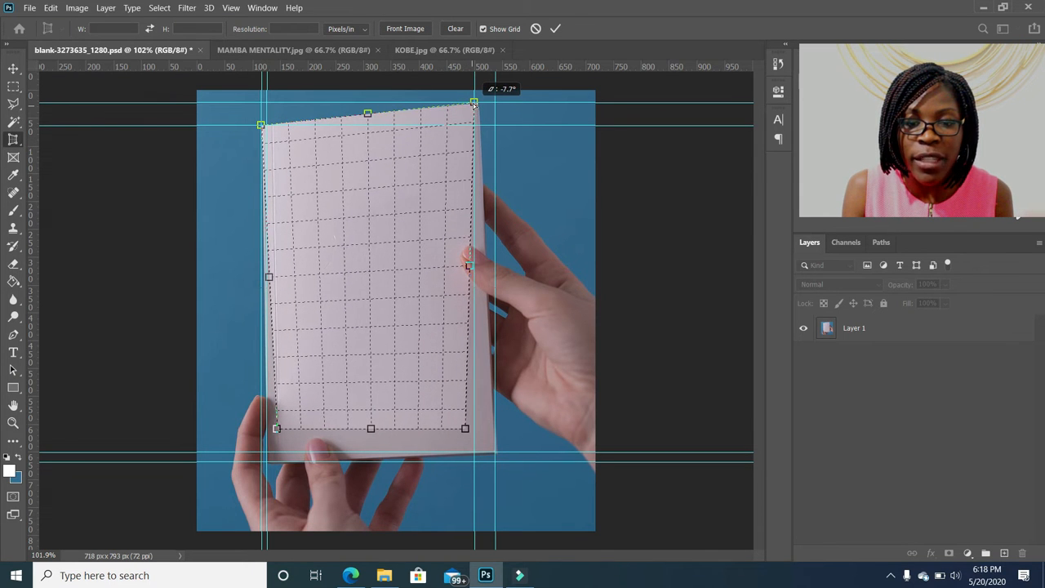
pyautogui.moveTo(466, 428); pyautogui.dragTo(494, 451)
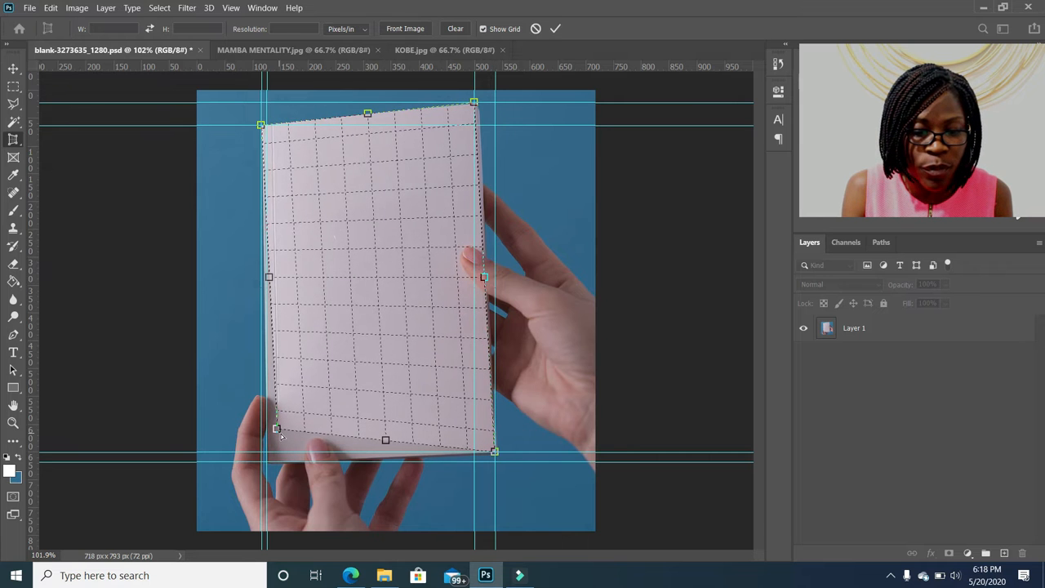
pyautogui.moveTo(277, 428); pyautogui.dragTo(266, 461)
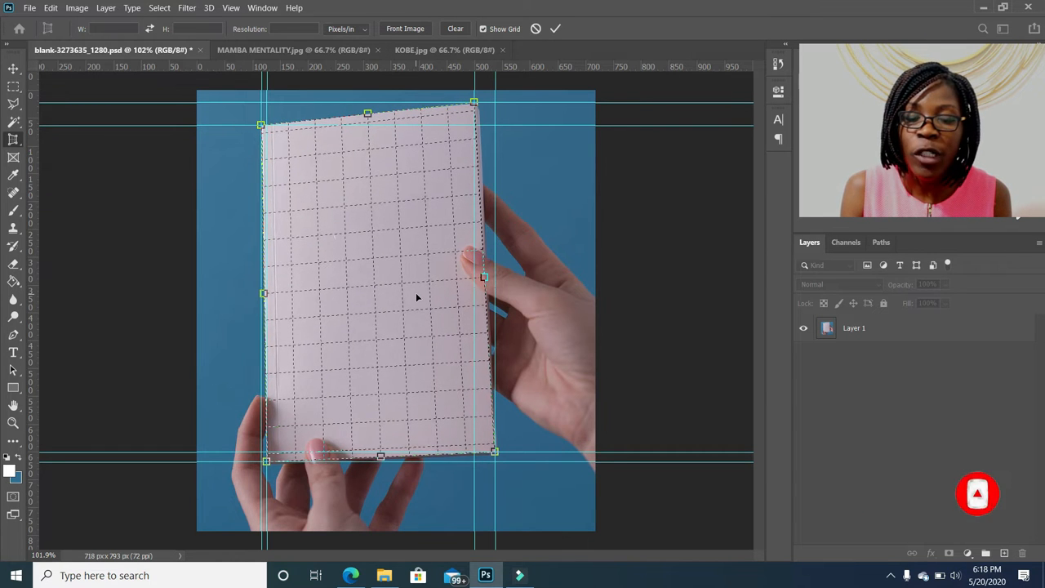
pyautogui.click(553, 29)
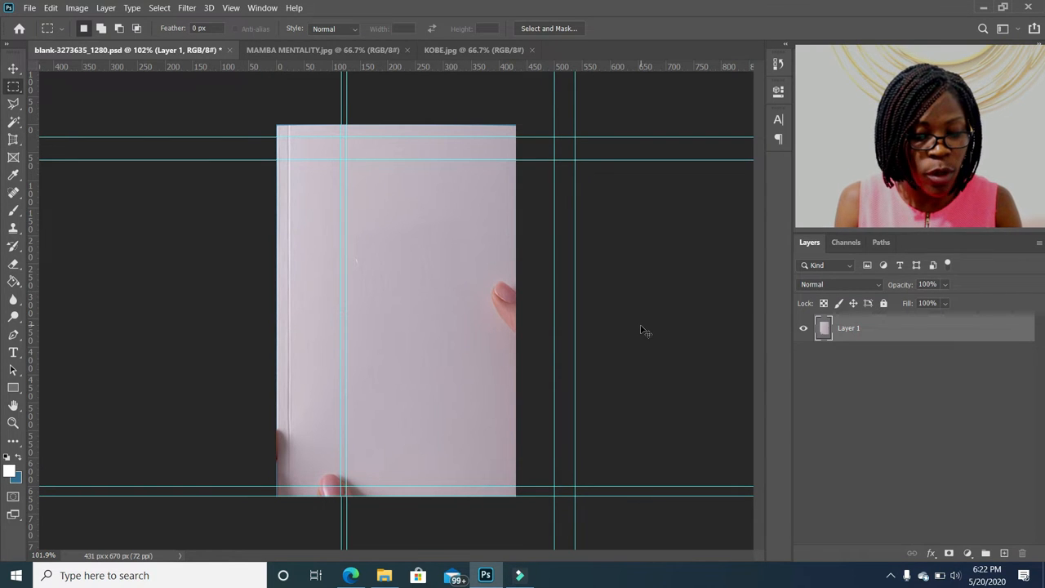
# Step: Copy the entire cropped cover and paste it as a new layer over the restored, uncropped book photo
pyautogui.hotkey('ctrl', 'a')
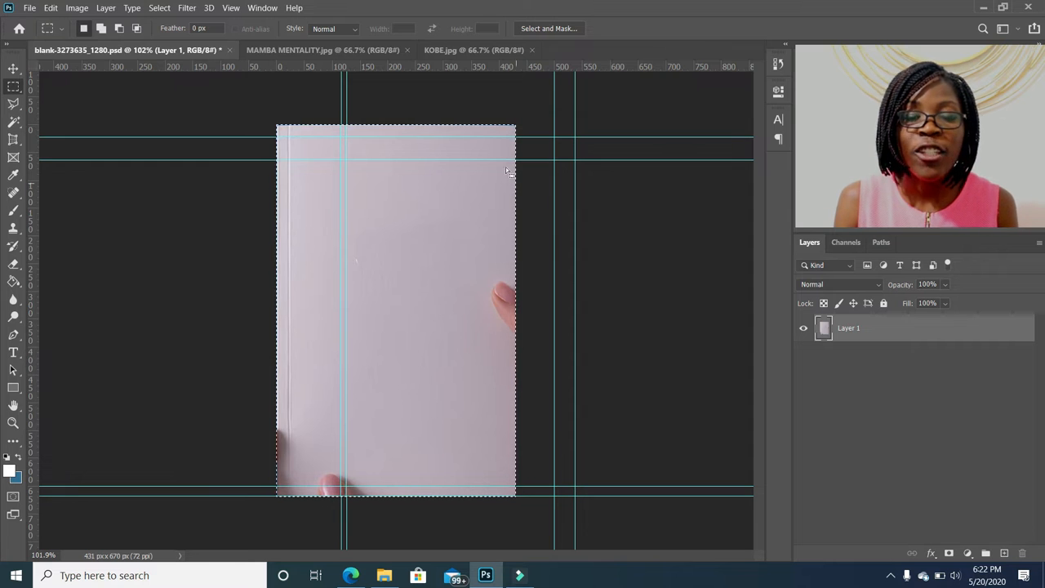
pyautogui.click(484, 380)
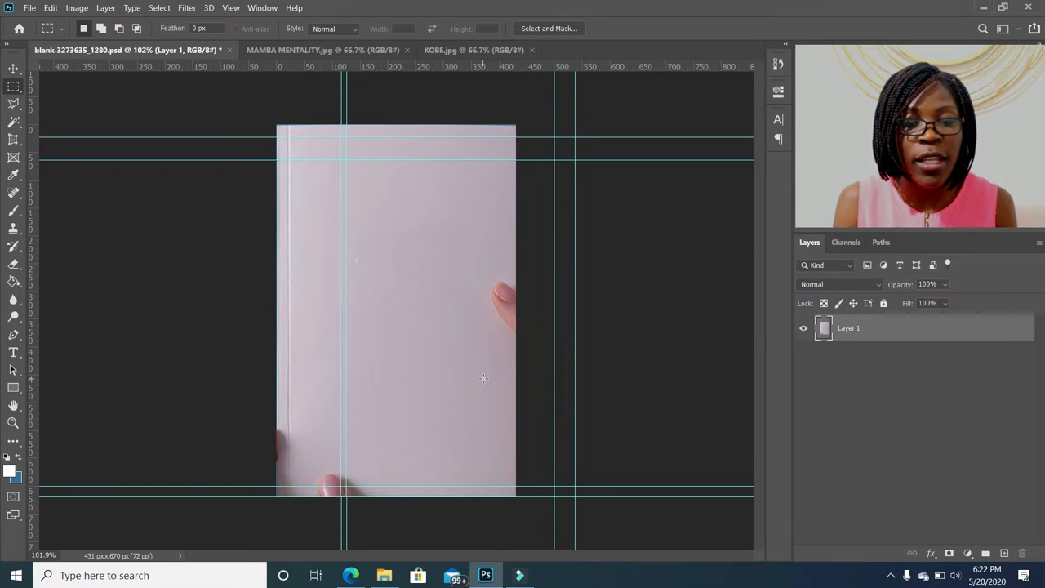
pyautogui.hotkey('ctrl', 'z')
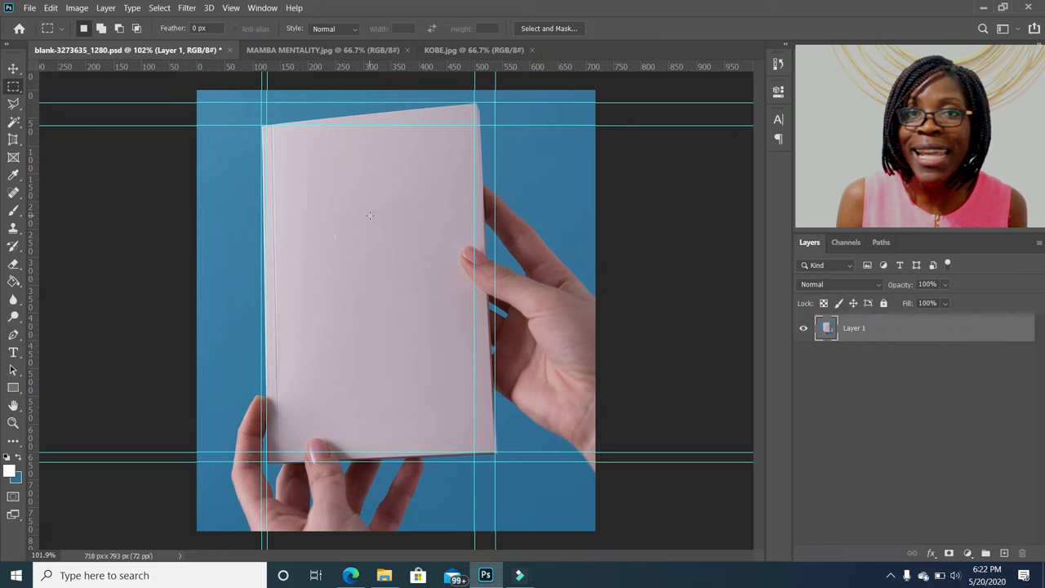
pyautogui.hotkey('ctrl', 'v')
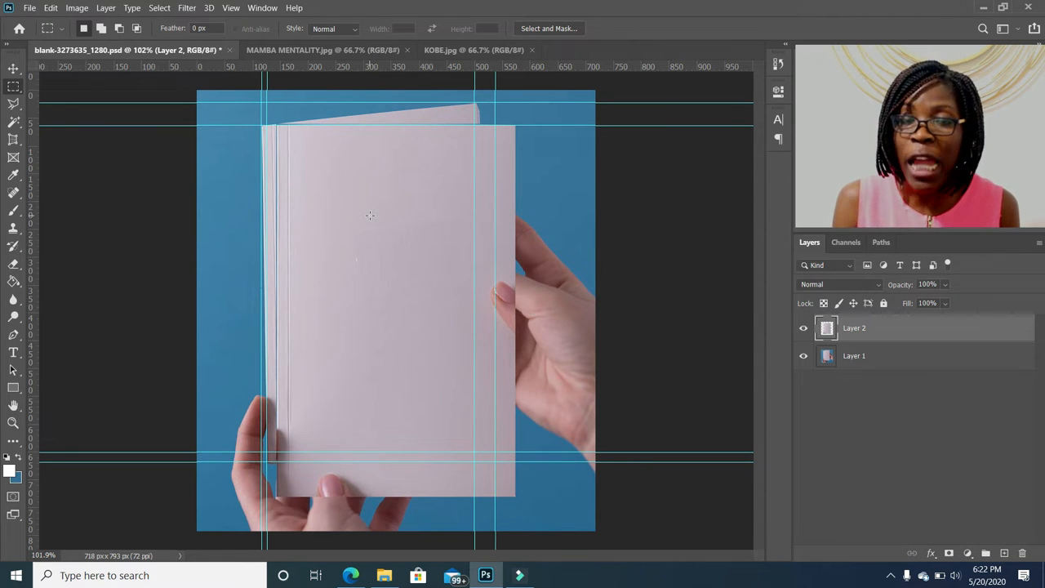
# Step: Convert the pasted cover layer, Layer 2, to a Smart Object
pyautogui.rightClick(903, 329)
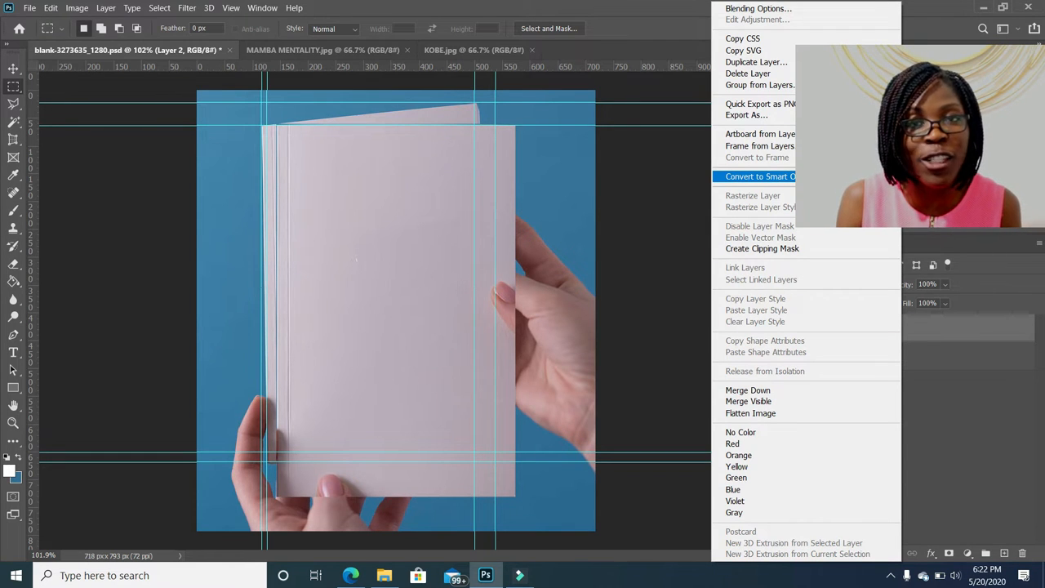
pyautogui.click(759, 177)
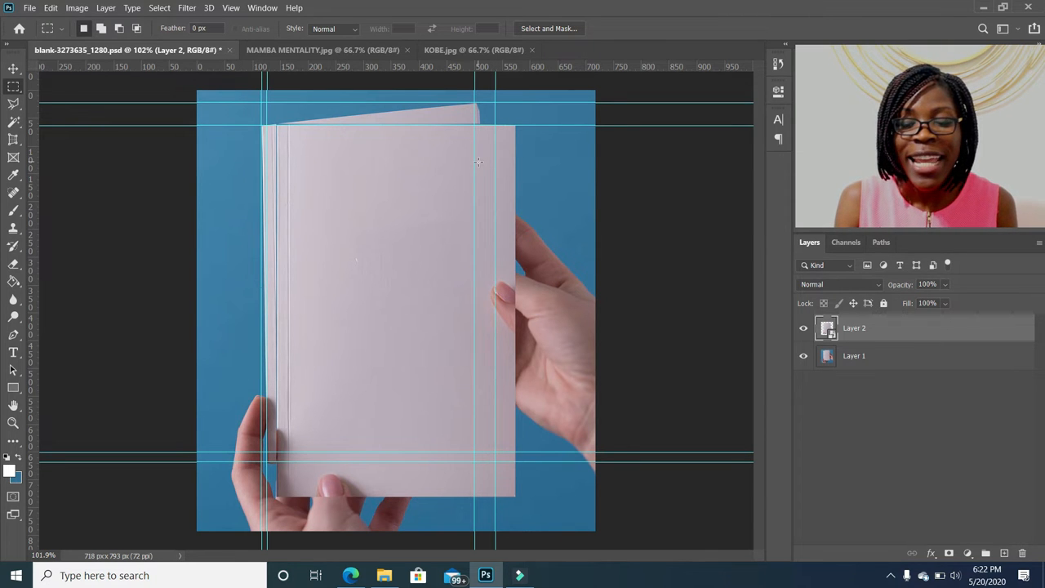
# Step: Distort the cover Smart Object so its two upper corners meet the guide intersections at the book's upper corners
pyautogui.click(13, 68)
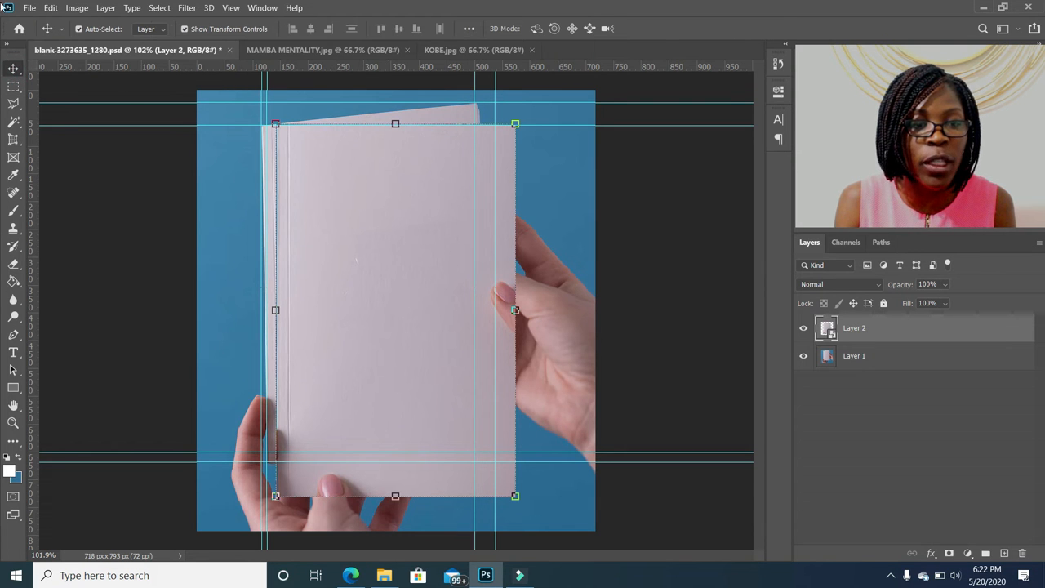
pyautogui.click(31, 9)
pyautogui.moveTo(50, 7)
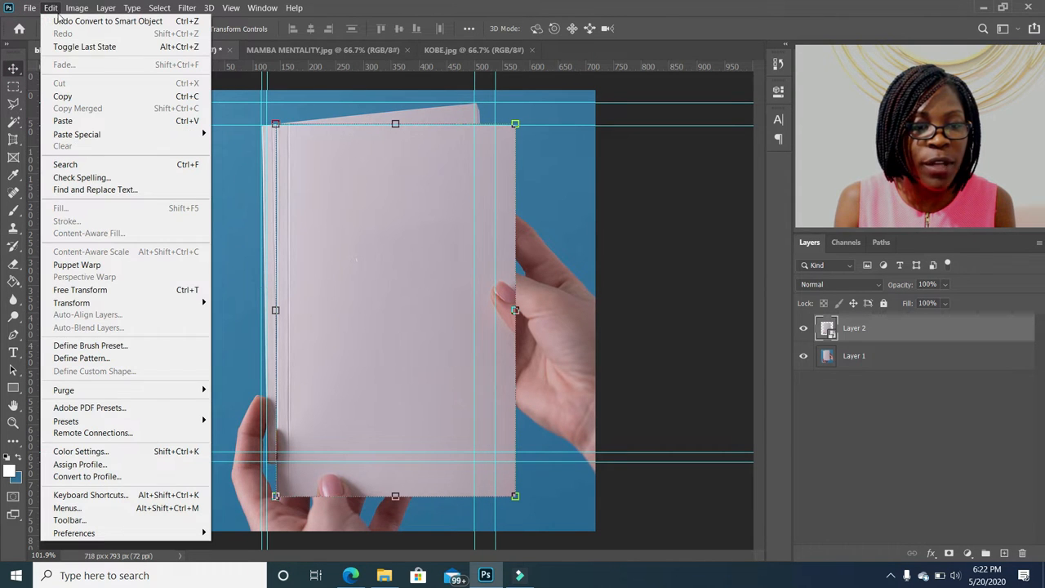
pyautogui.moveTo(128, 306)
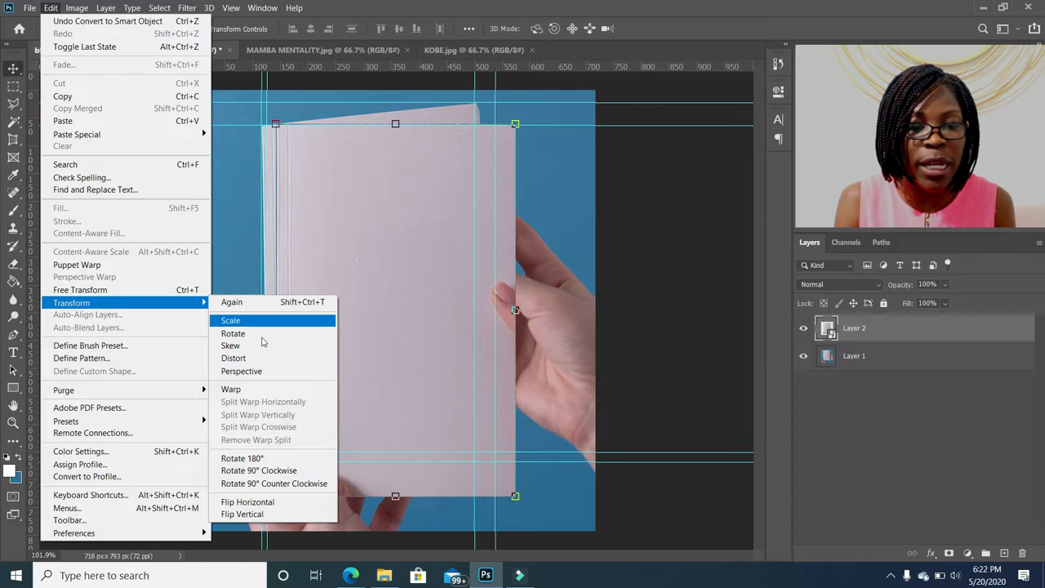
pyautogui.click(245, 359)
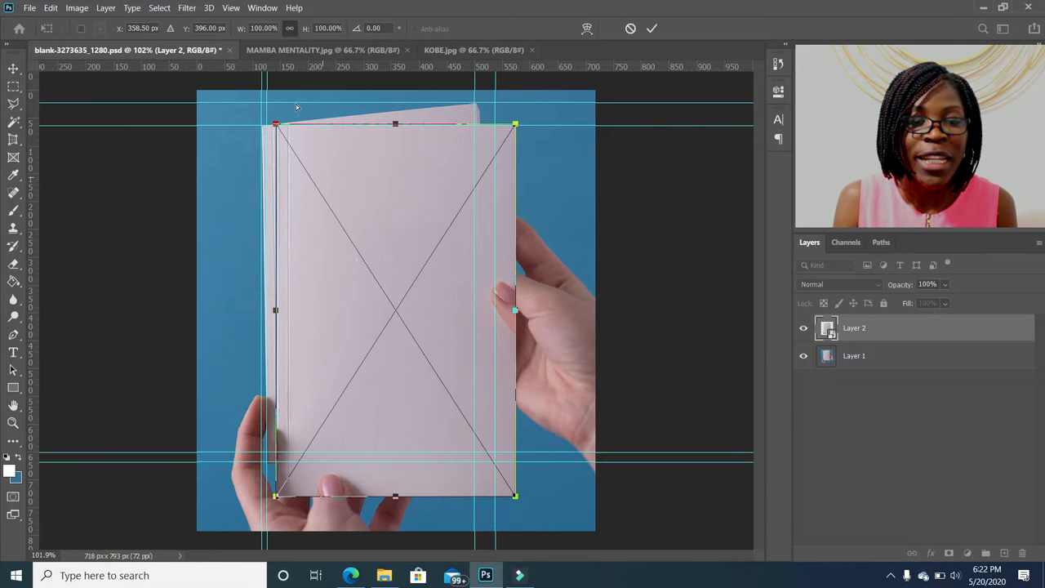
pyautogui.scroll(5, 283, 126)
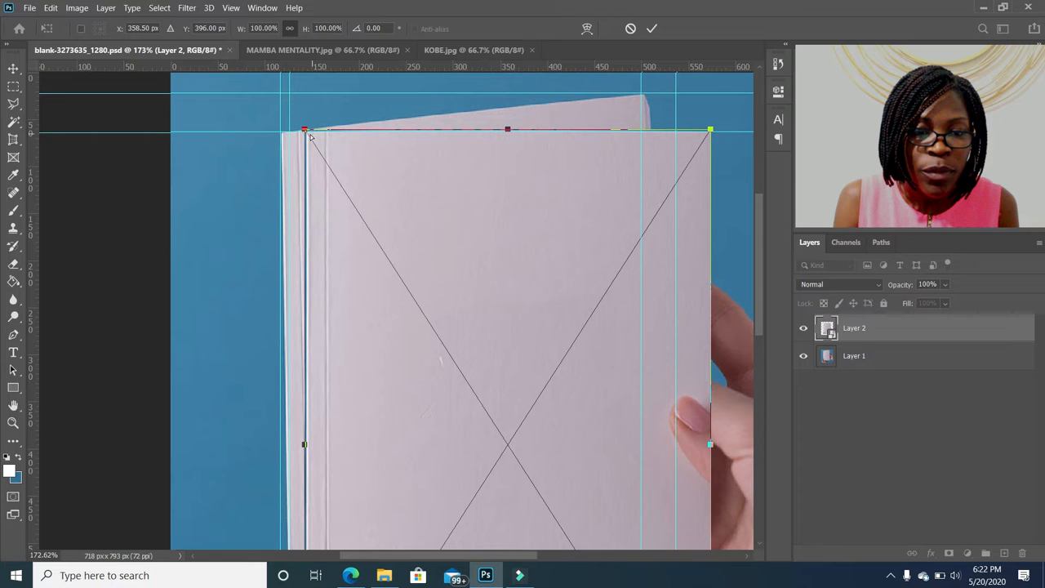
pyautogui.moveTo(303, 129); pyautogui.dragTo(279, 132)
pyautogui.moveTo(710, 130); pyautogui.dragTo(641, 98)
pyautogui.scroll(3, 660, 103)
pyautogui.moveTo(641, 228); pyautogui.dragTo(642, 223)
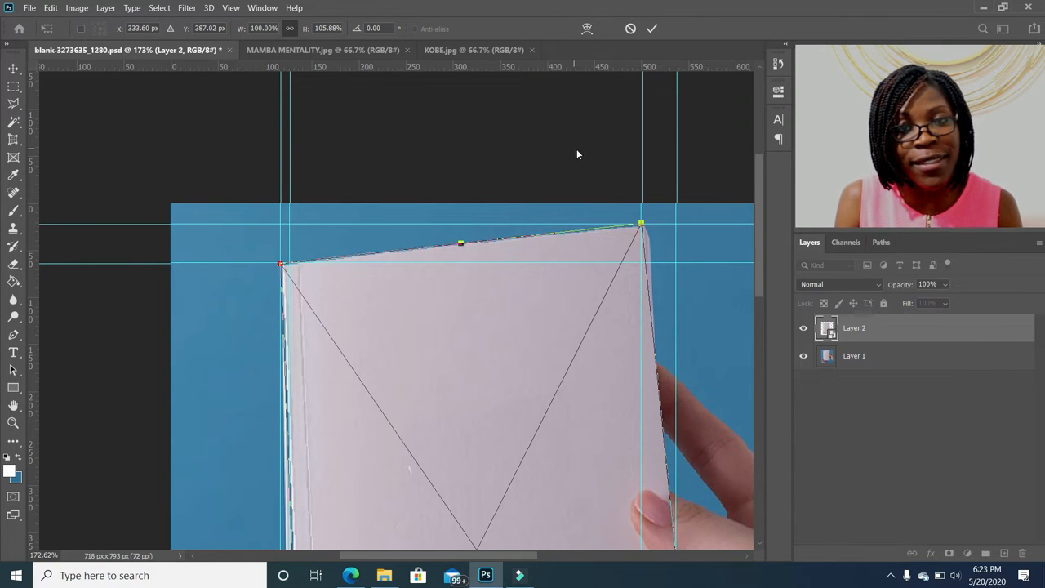
# Step: Distort the Smart Object's two lower corners onto the guide intersections at the book's lower corners and apply the transformation
pyautogui.scroll(-6, 579, 156)
pyautogui.scroll(4, 445, 449)
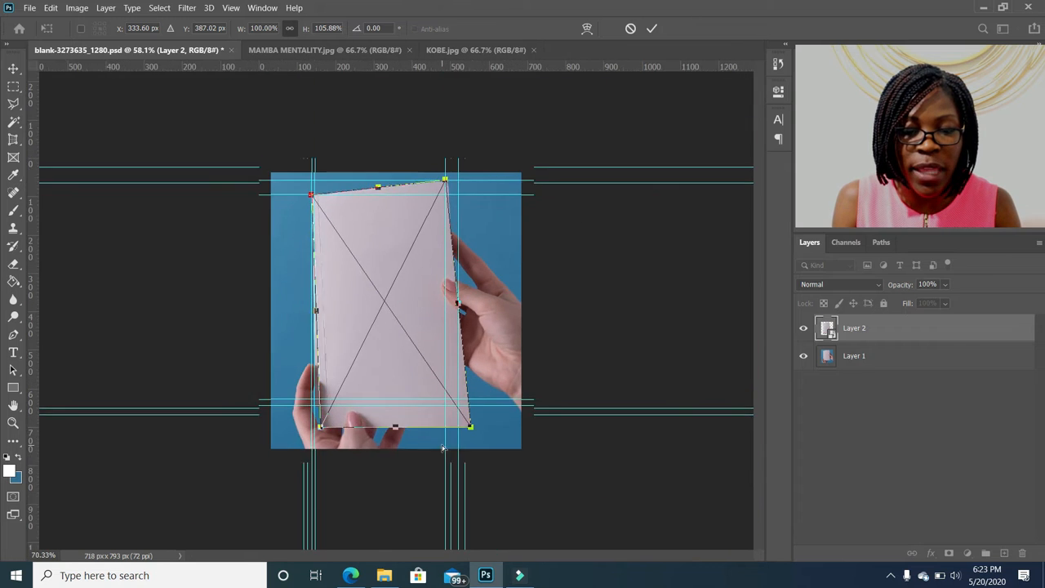
pyautogui.hscroll(-6, 510, 467)
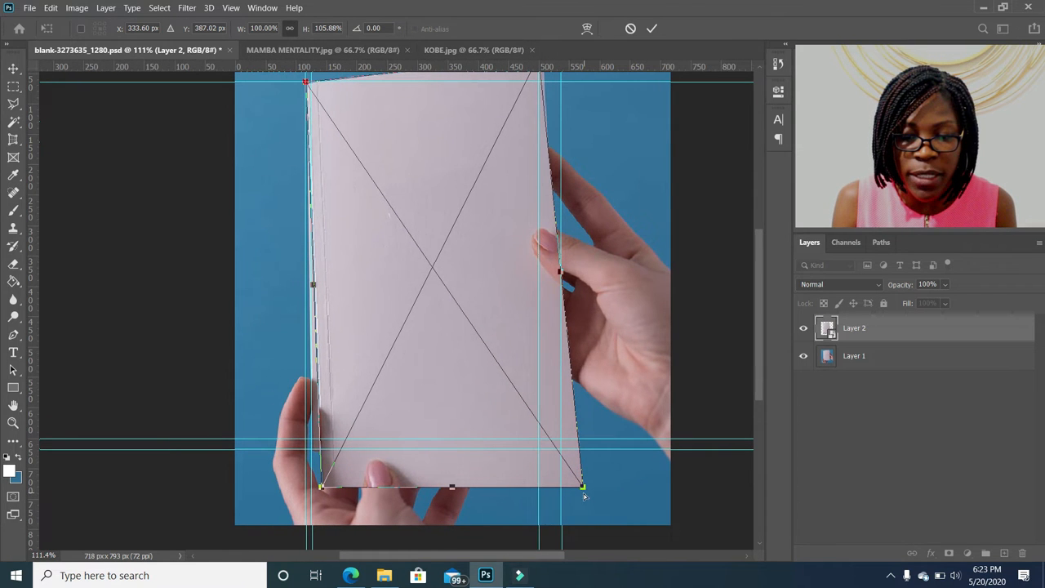
pyautogui.moveTo(582, 488); pyautogui.dragTo(560, 439)
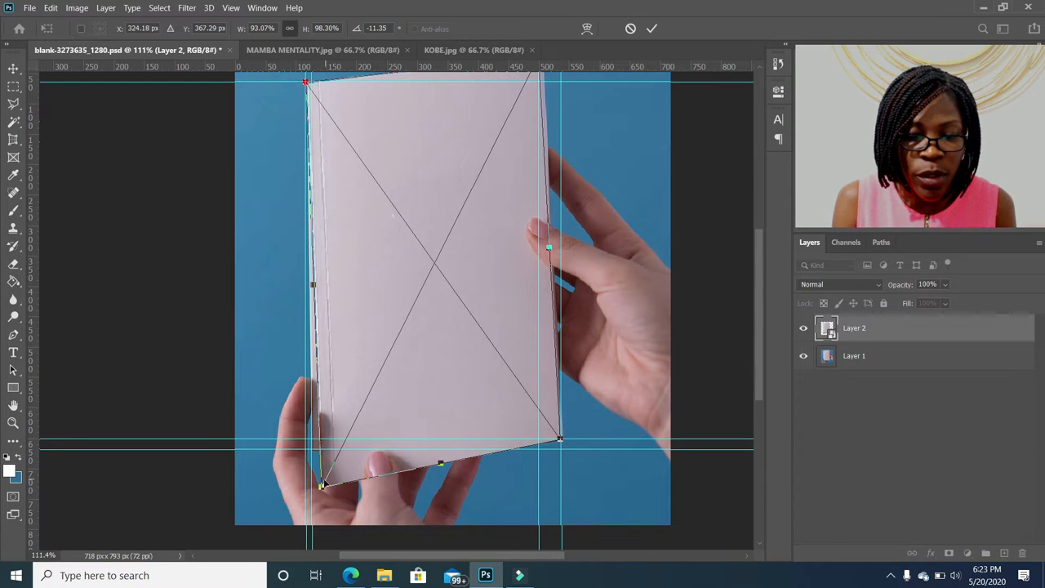
pyautogui.moveTo(321, 487); pyautogui.dragTo(313, 450)
pyautogui.press('Return')
pyautogui.hotkey('ctrl', '0')
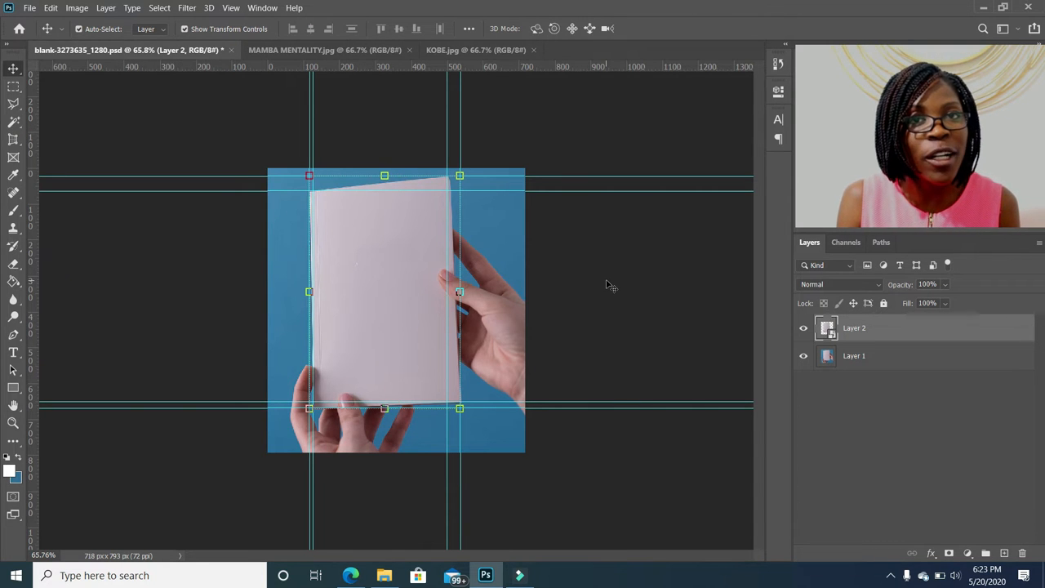
# Step: Open the contents of the cover Smart Object for editing and hide the guides there
pyautogui.doubleClick(828, 329)
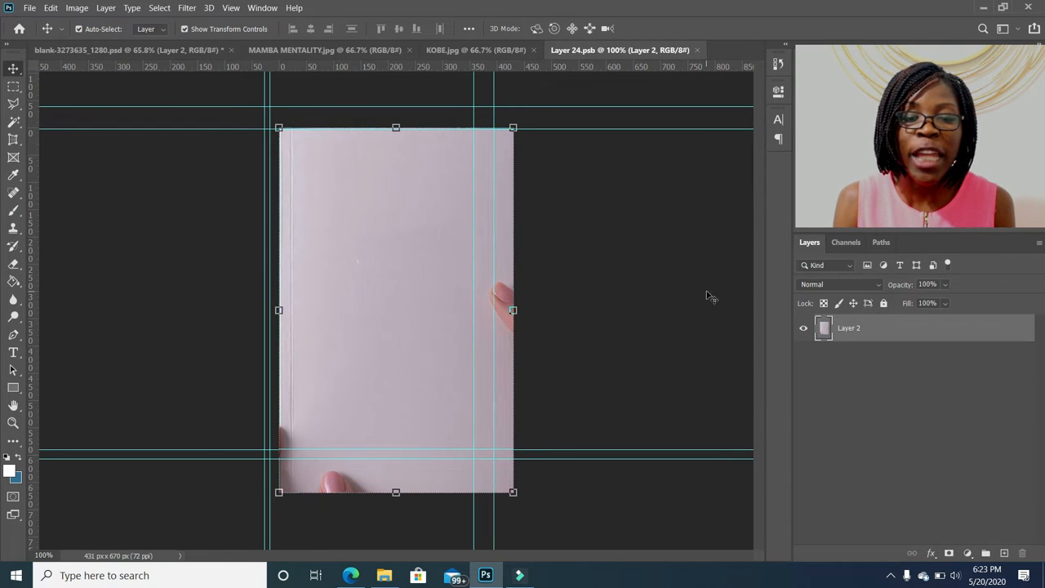
pyautogui.click(546, 293)
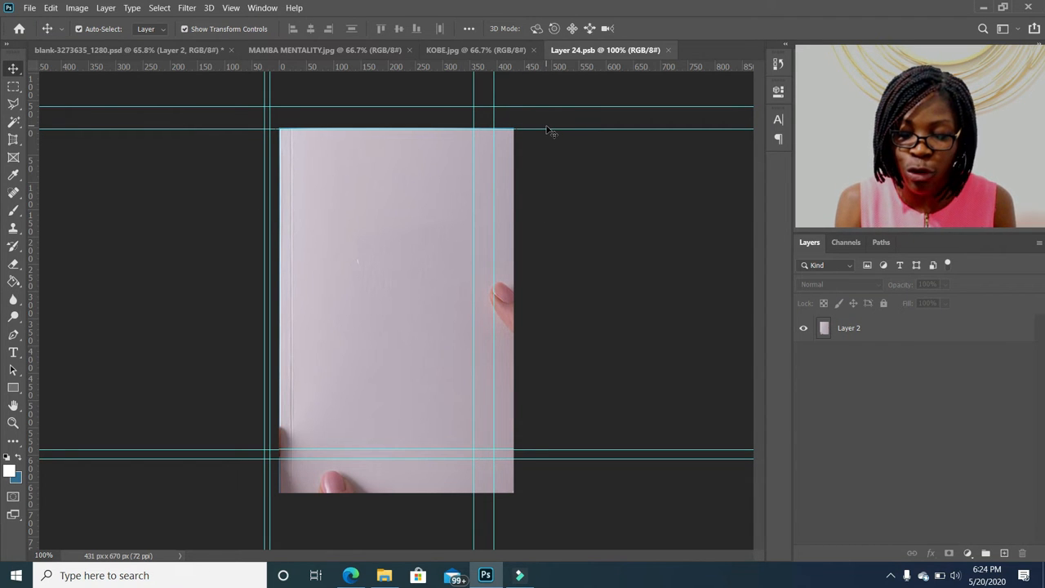
pyautogui.press('ctrl')
pyautogui.hotkey('ctrl', ';')
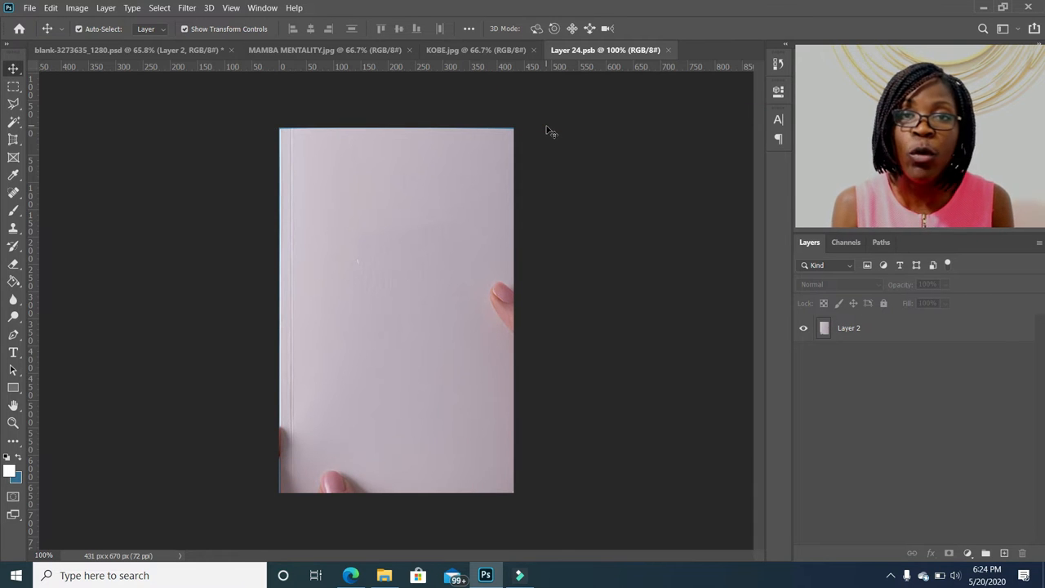
pyautogui.hotkey('ctrl', ';')
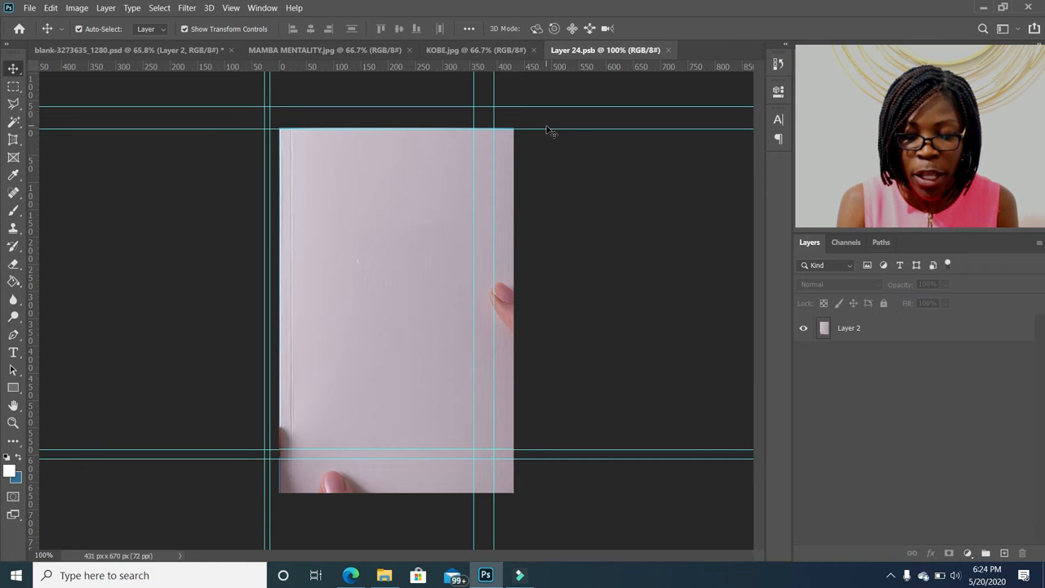
pyautogui.hotkey('ctrl', ';')
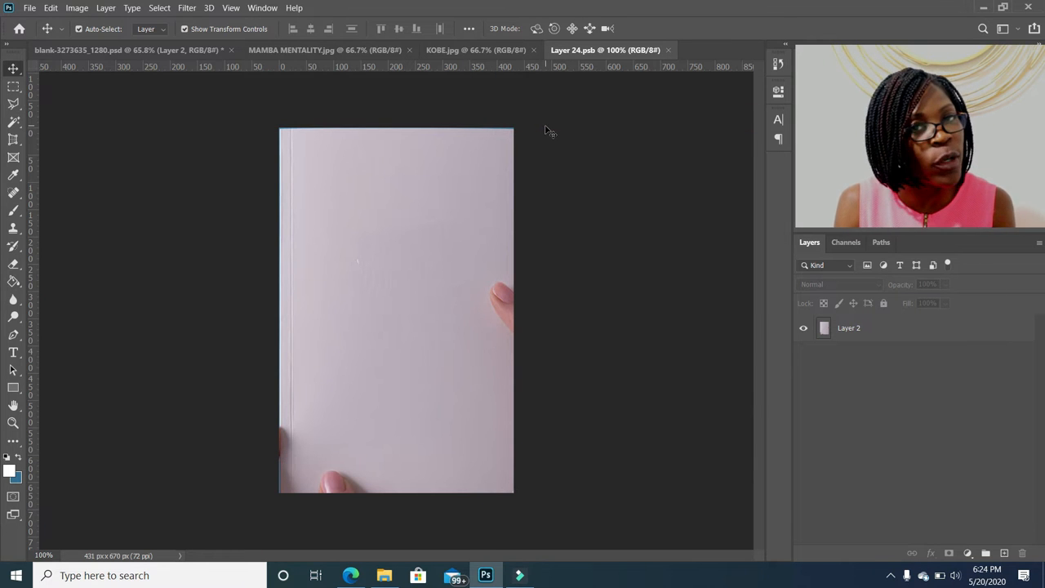
# Step: Bring the KOBE.jpg artwork into Layer 24.psb as a new layer and align it with the canvas's lower-left corner
pyautogui.click(483, 51)
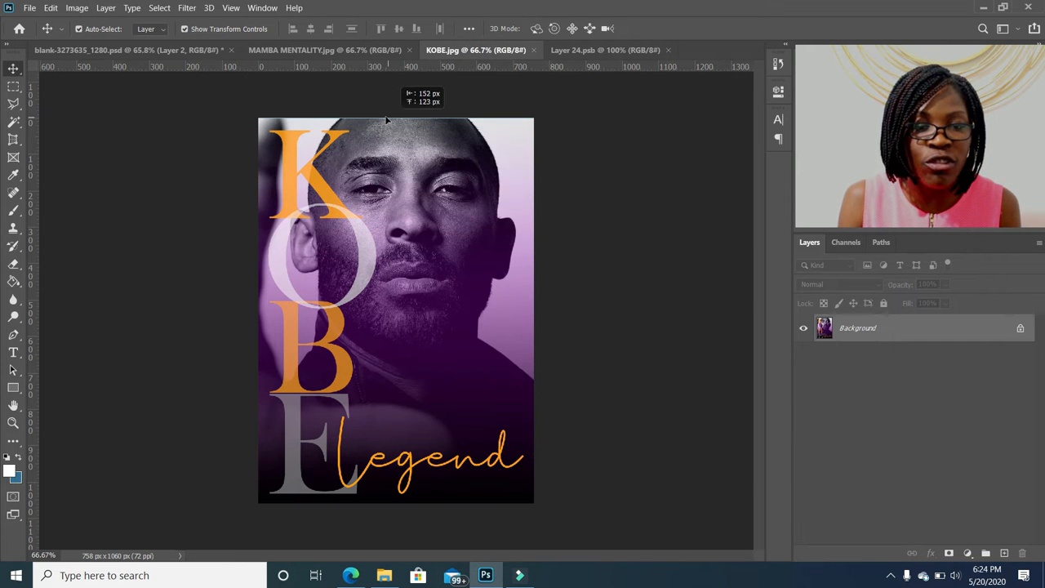
pyautogui.click(618, 49)
pyautogui.hotkey('ctrl', 'v')
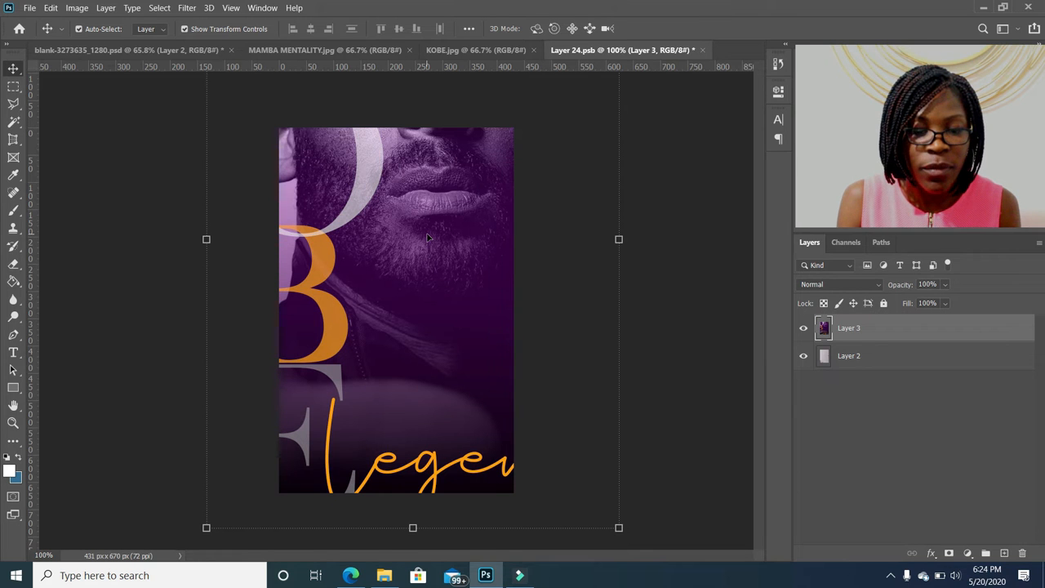
pyautogui.moveTo(349, 471); pyautogui.dragTo(425, 433)
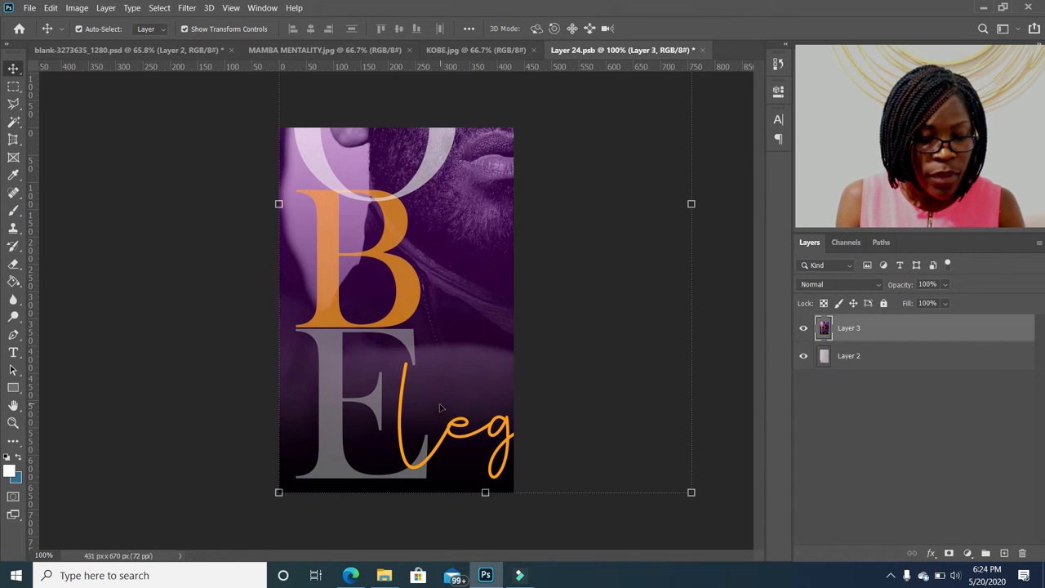
# Step: Scale the Kobe artwork layer down proportionally to 64.37% so it fits the height of the cover canvas
pyautogui.scroll(-1, 407, 380)
pyautogui.scroll(-3, 409, 382)
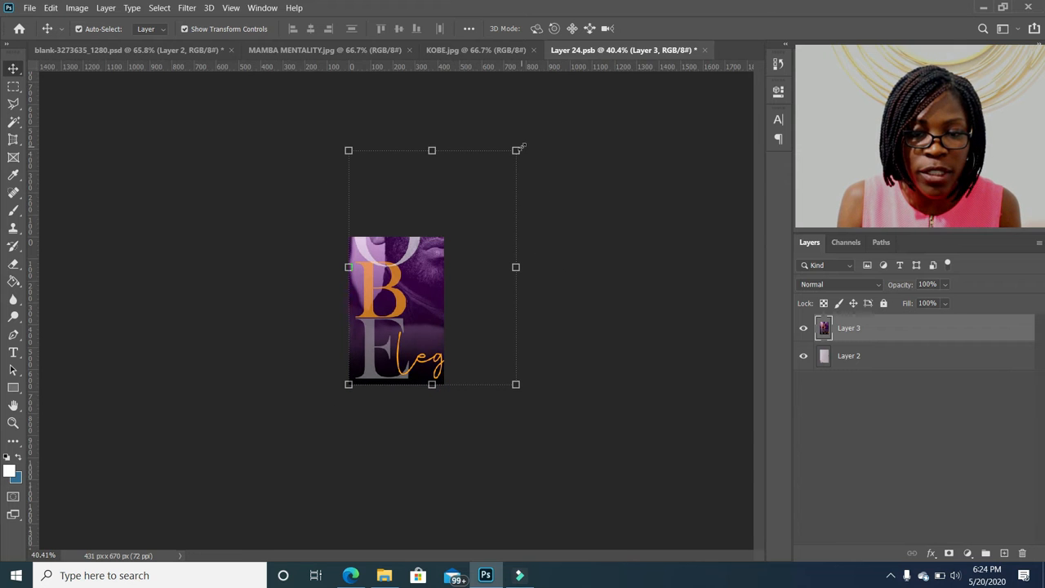
pyautogui.click(521, 146)
pyautogui.moveTo(485, 199); pyautogui.dragTo(456, 225)
pyautogui.scroll(4, 400, 310)
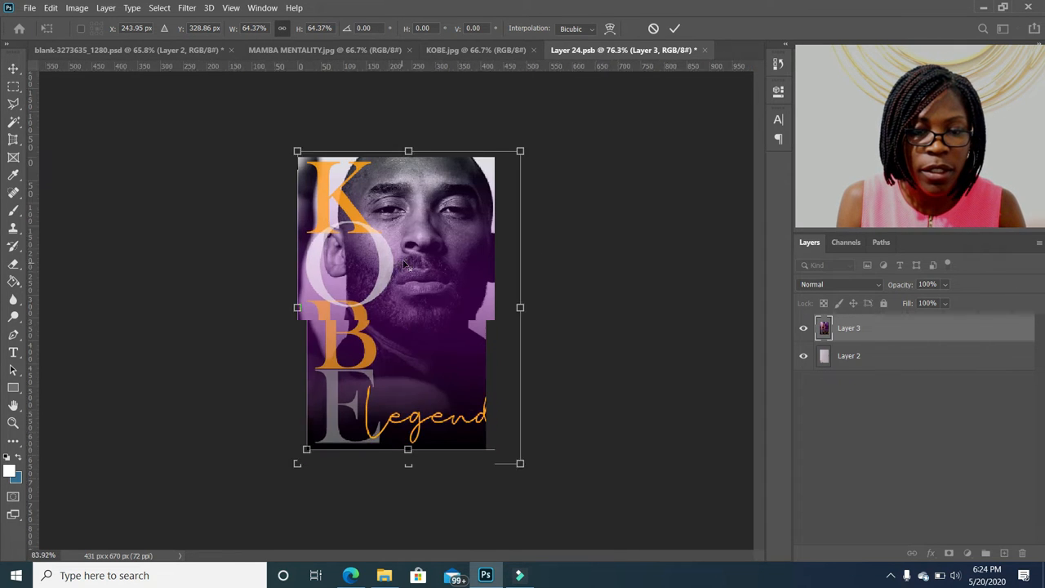
# Step: Nudge the scaled Kobe artwork left to an X position of about 219 px and apply the transformation
pyautogui.press('Left')
pyautogui.press('Left')
pyautogui.press('Left')
pyautogui.press('Left')
pyautogui.press('Left')
pyautogui.press('Left')
pyautogui.press('Left')
pyautogui.press('Left')
pyautogui.press('Left')
pyautogui.press('Left')
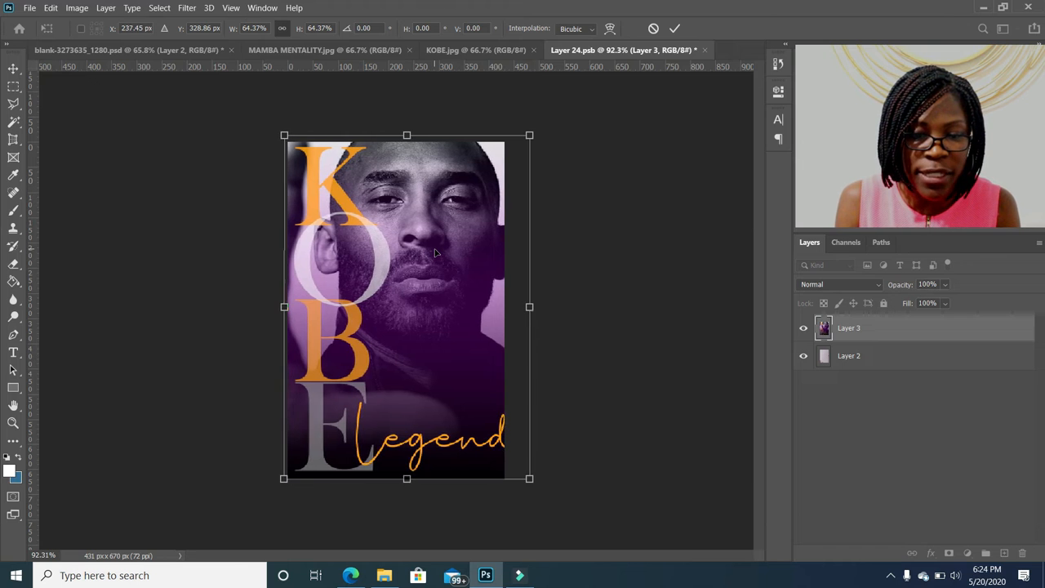
pyautogui.press('Left')
pyautogui.press('Left')
pyautogui.press('Left')
pyautogui.press('Left')
pyautogui.press('Left')
pyautogui.press('Left')
pyautogui.press('Left')
pyautogui.press('Left')
pyautogui.press('Left')
pyautogui.press('Left')
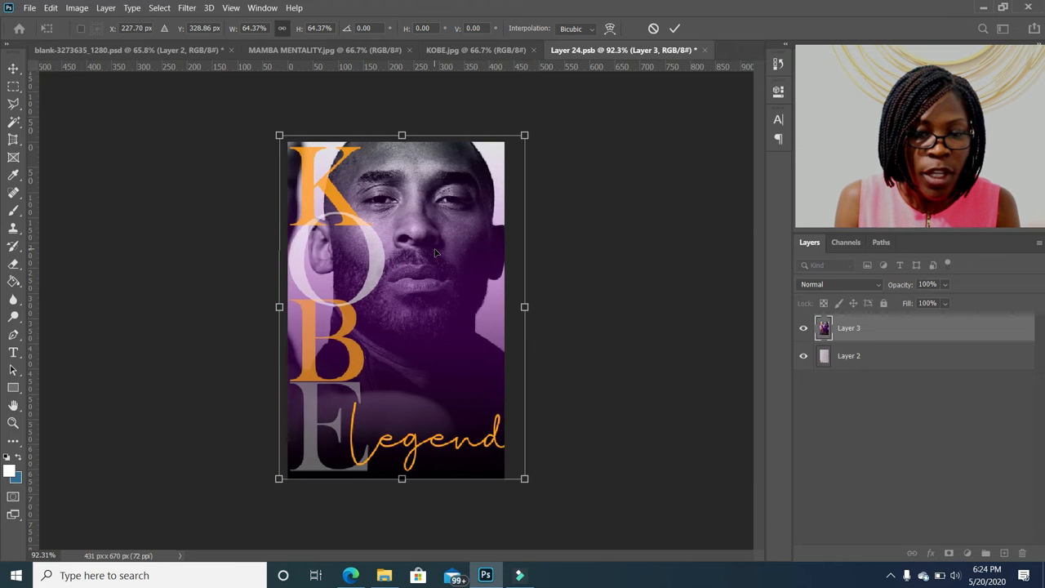
pyautogui.press('Left')
pyautogui.press('Left')
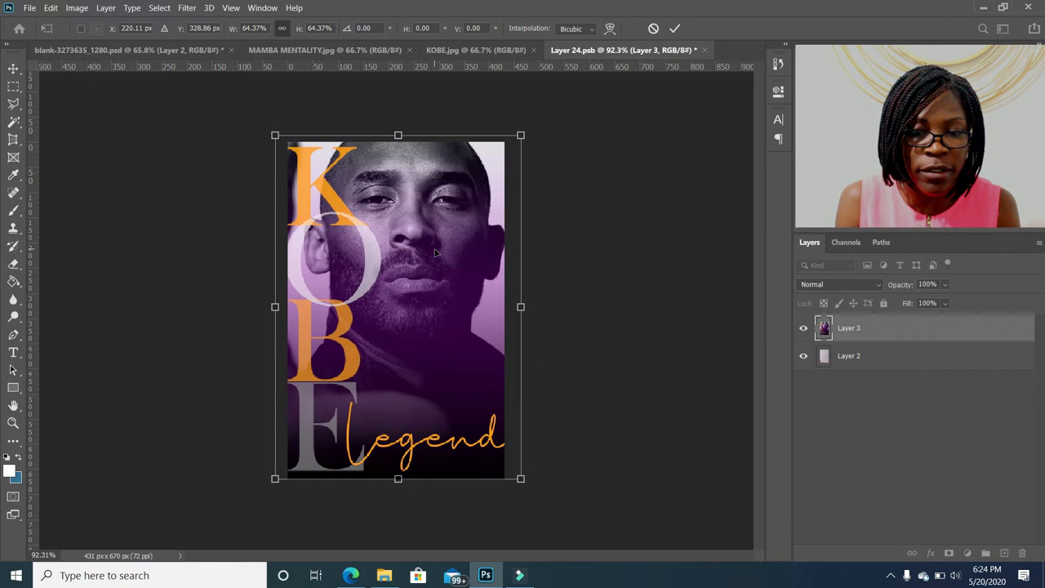
pyautogui.press('Left')
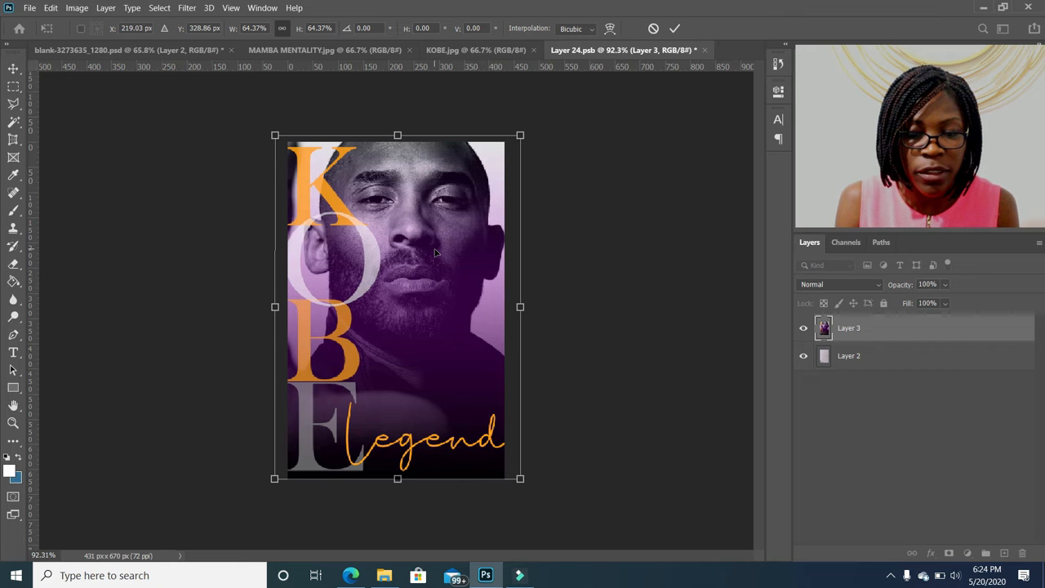
pyautogui.doubleClick(416, 247)
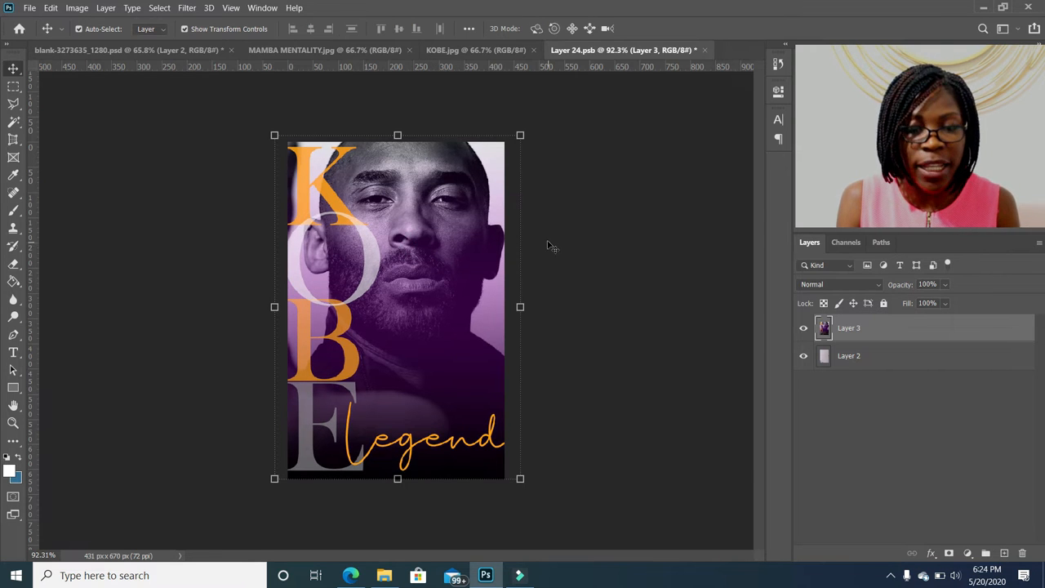
# Step: Deselect the artwork layer and save the Smart Object document Layer 24.psb
pyautogui.scroll(5, 446, 239)
pyautogui.scroll(-3, 446, 239)
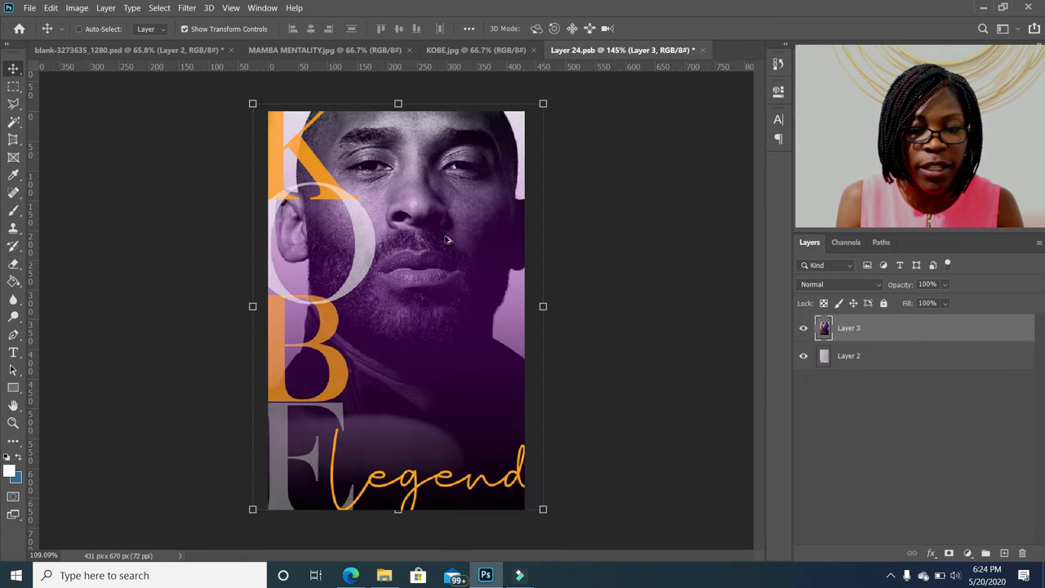
pyautogui.click(589, 206)
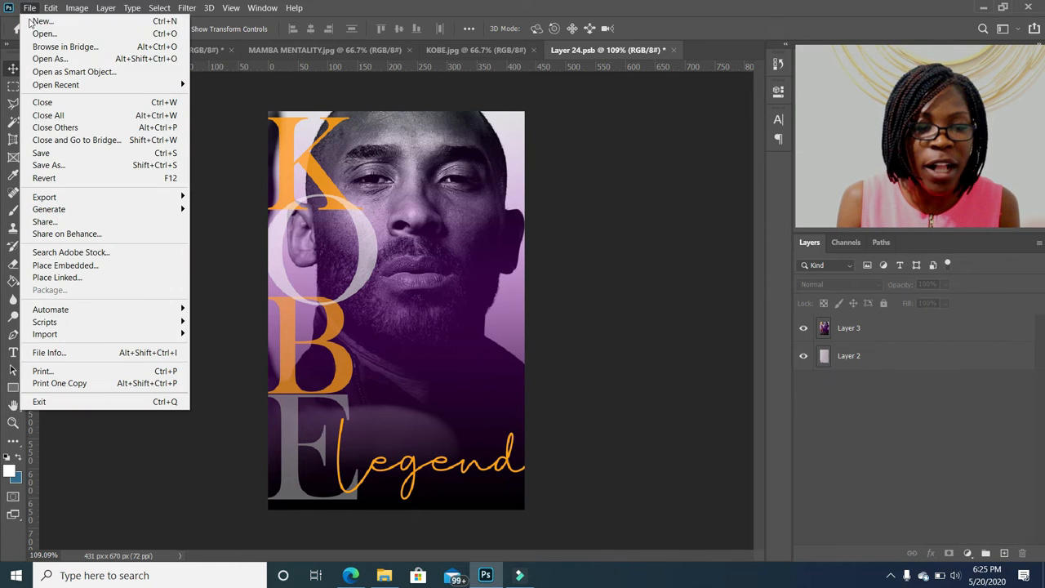
pyautogui.click(49, 153)
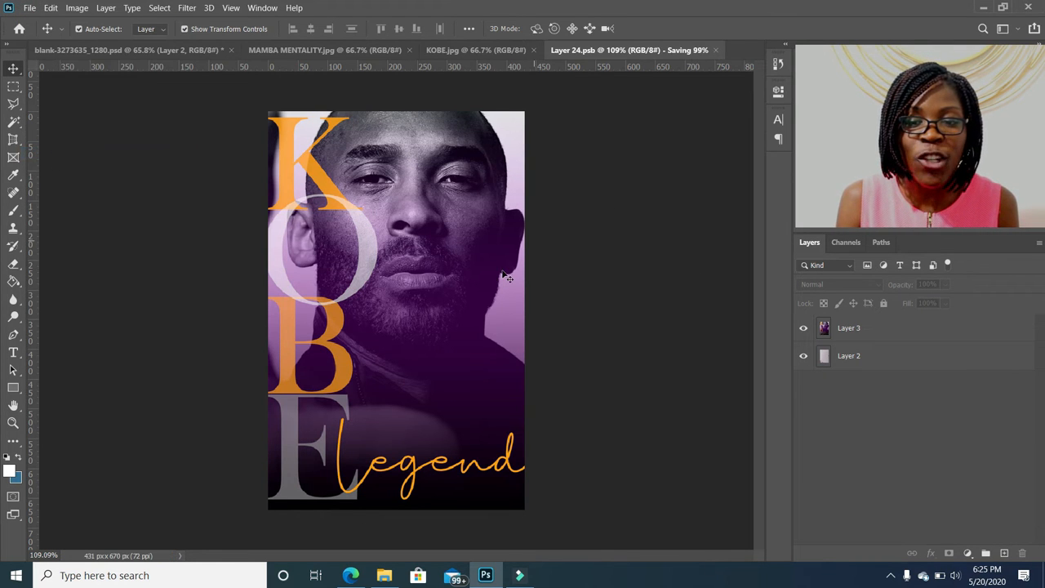
# Step: Return to the blank-3273635_1280.psd mockup, deselect the layer, and hide the guides around the book
pyautogui.click(172, 50)
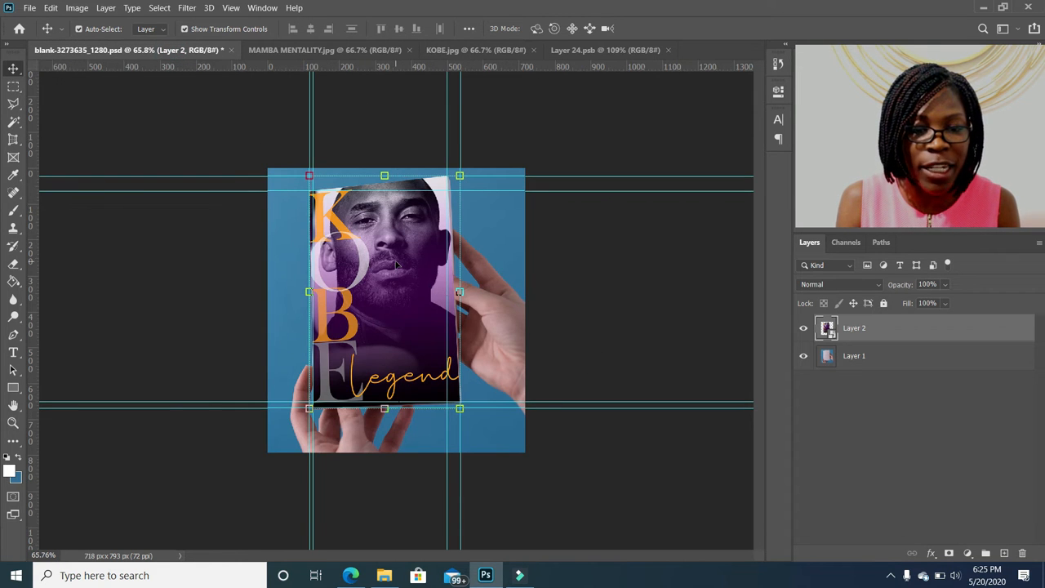
pyautogui.scroll(5, 396, 263)
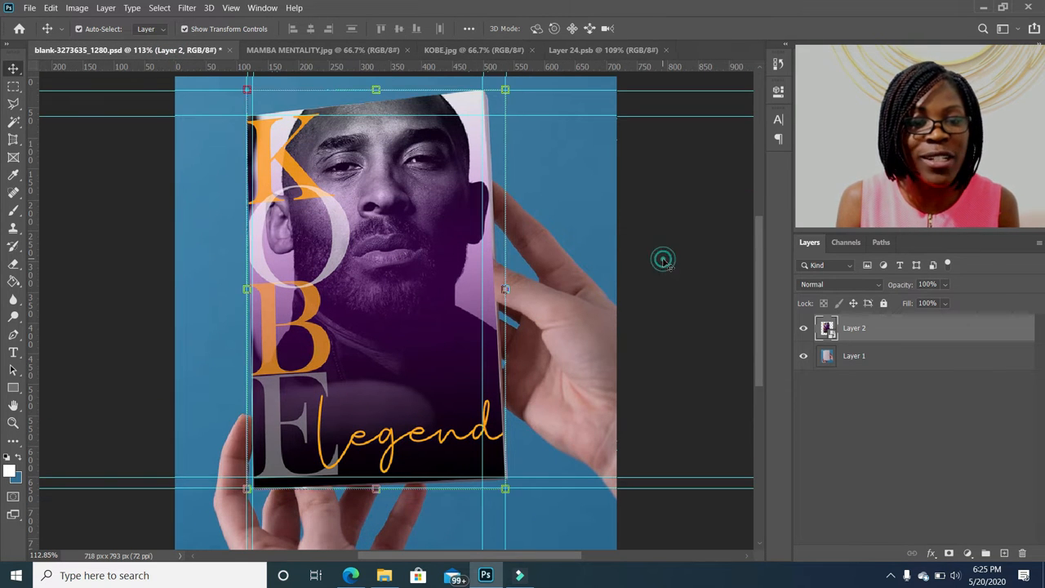
pyautogui.click(663, 262)
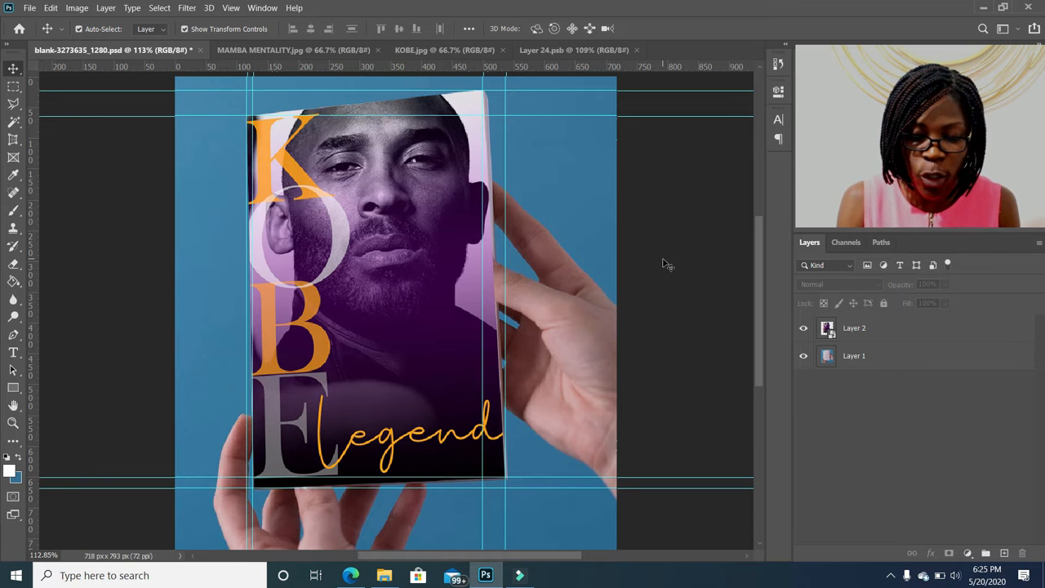
pyautogui.hotkey('ctrl', ';')
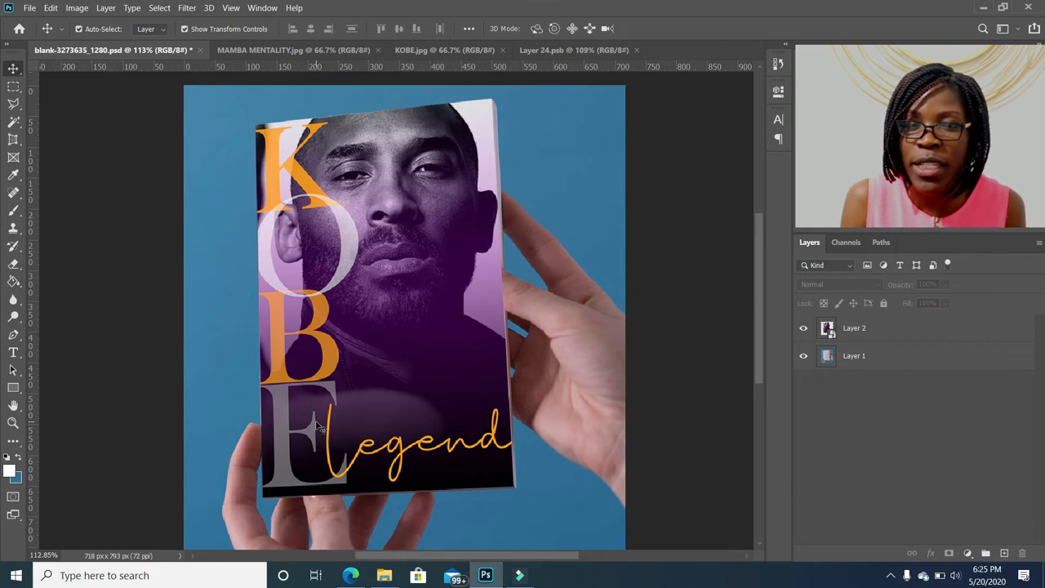
# Step: Set the blend mode of the Layer 2 cover artwork to Multiply and deselect the layer
pyautogui.click(869, 327)
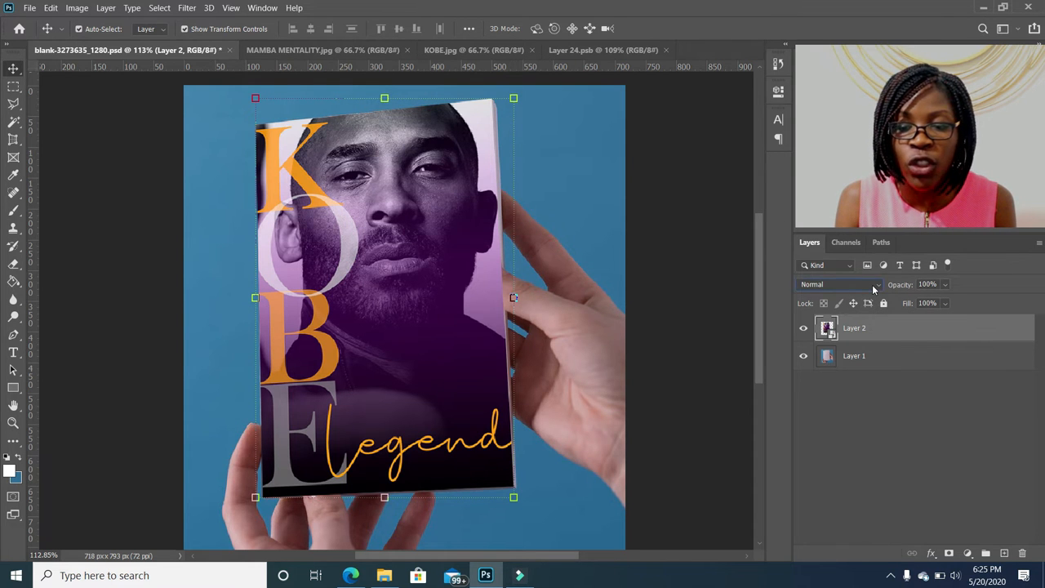
pyautogui.click(873, 288)
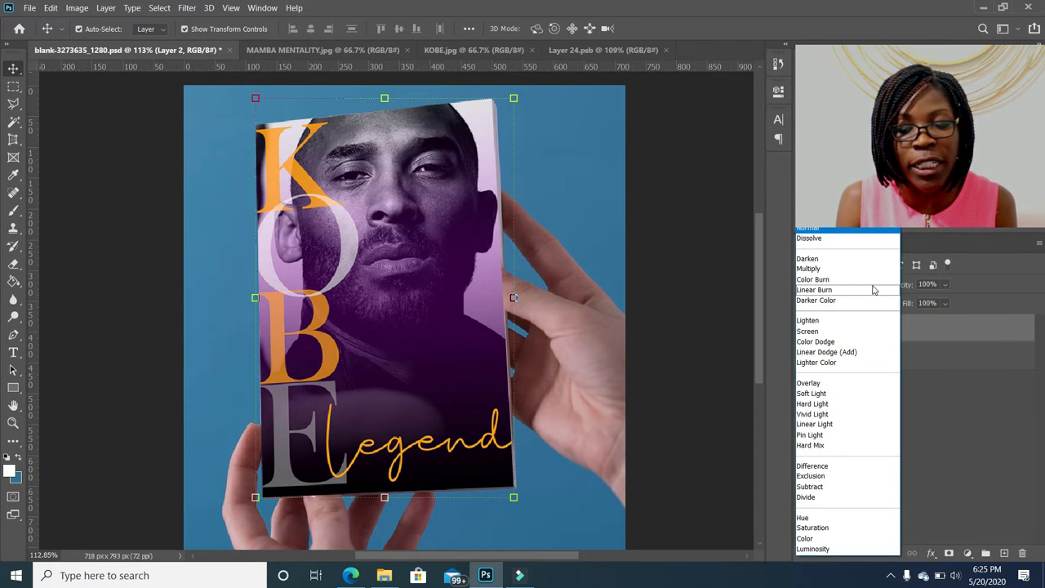
pyautogui.click(814, 269)
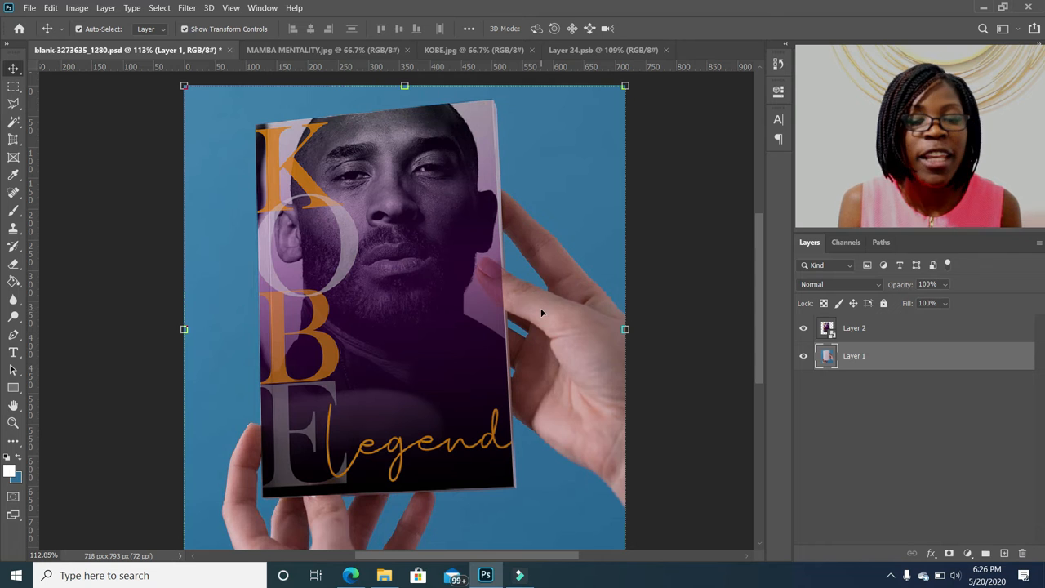
pyautogui.click(684, 262)
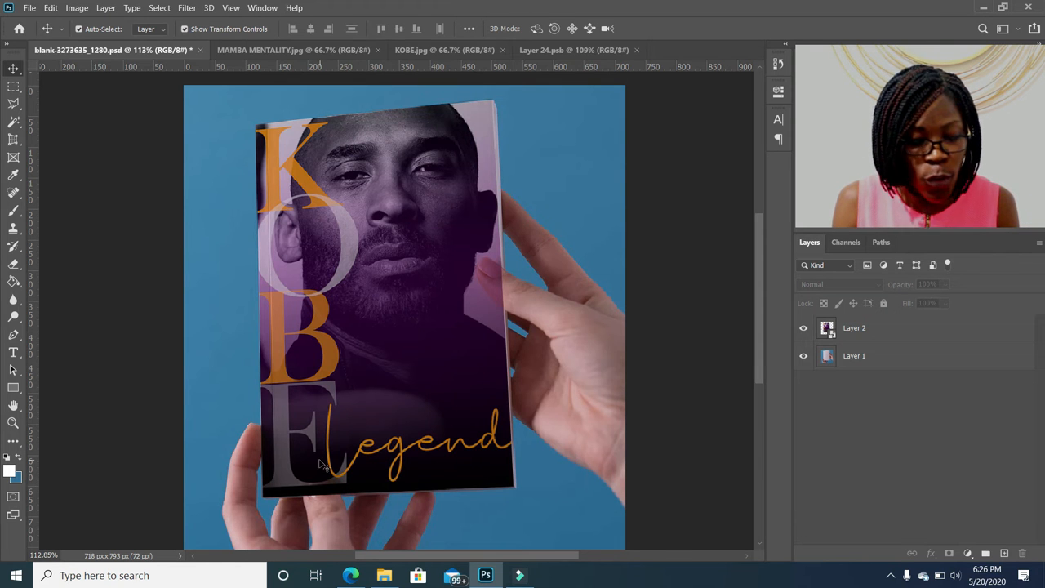
# Step: Add a layer mask to Layer 2 and make that mask the active target for painting
pyautogui.click(931, 336)
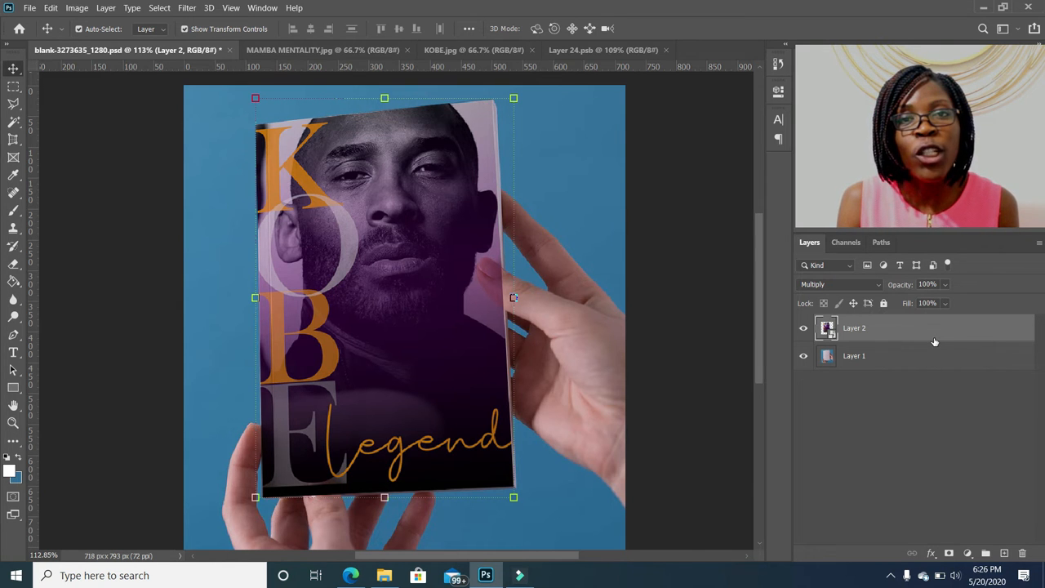
pyautogui.click(950, 553)
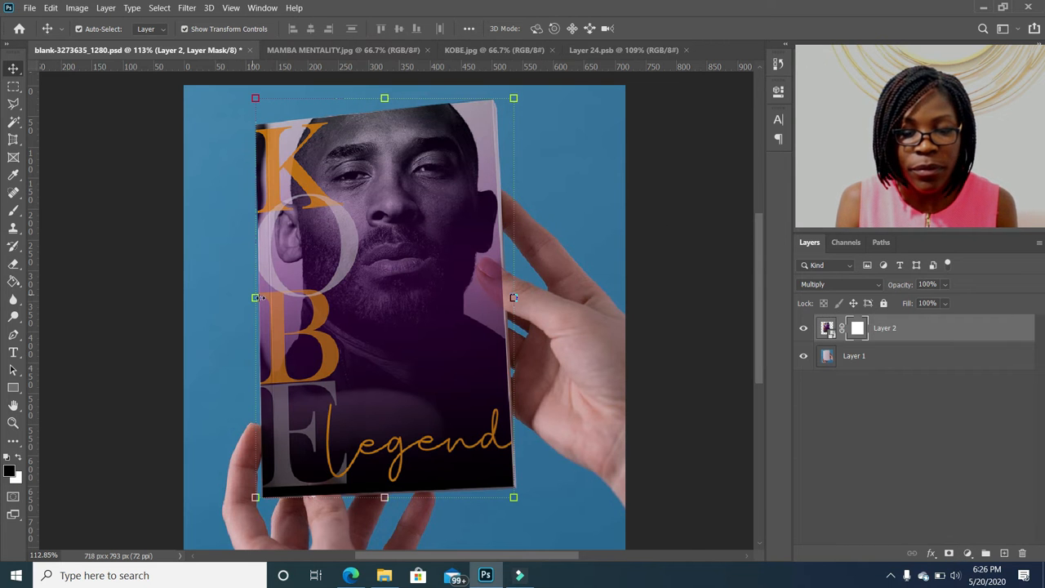
pyautogui.scroll(5, 513, 130)
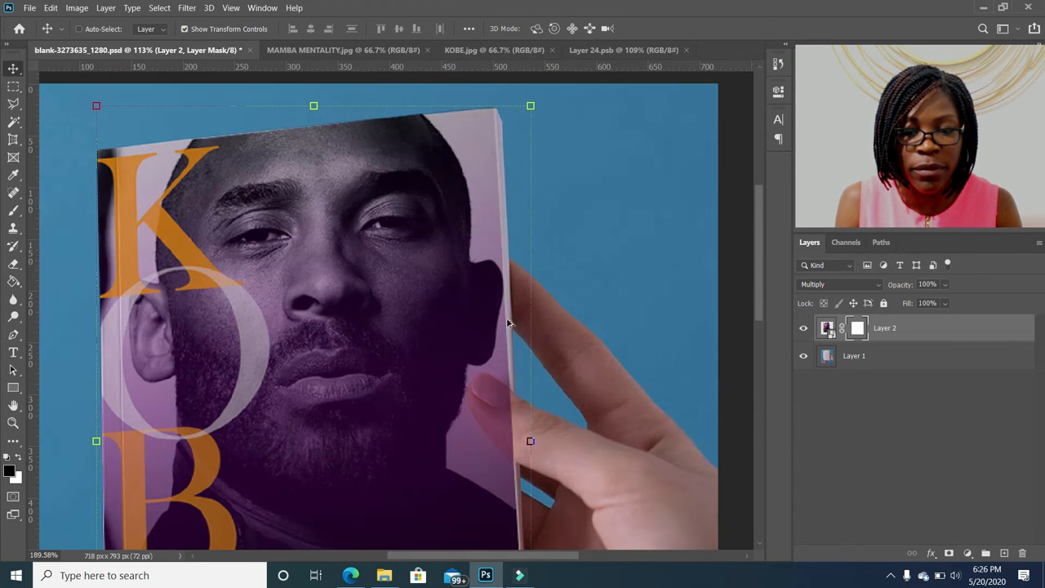
pyautogui.scroll(2, 534, 451)
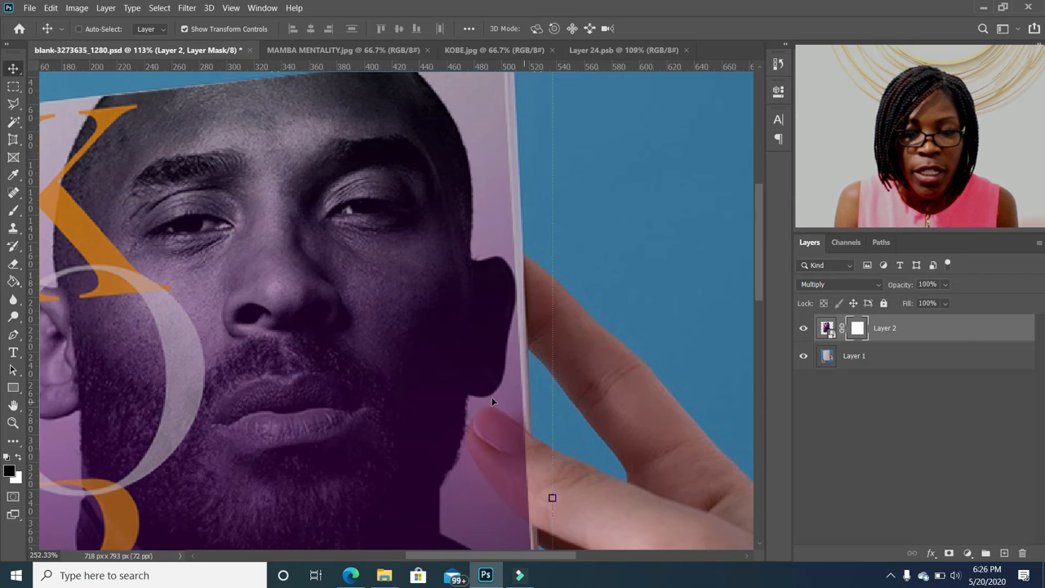
pyautogui.click(841, 359)
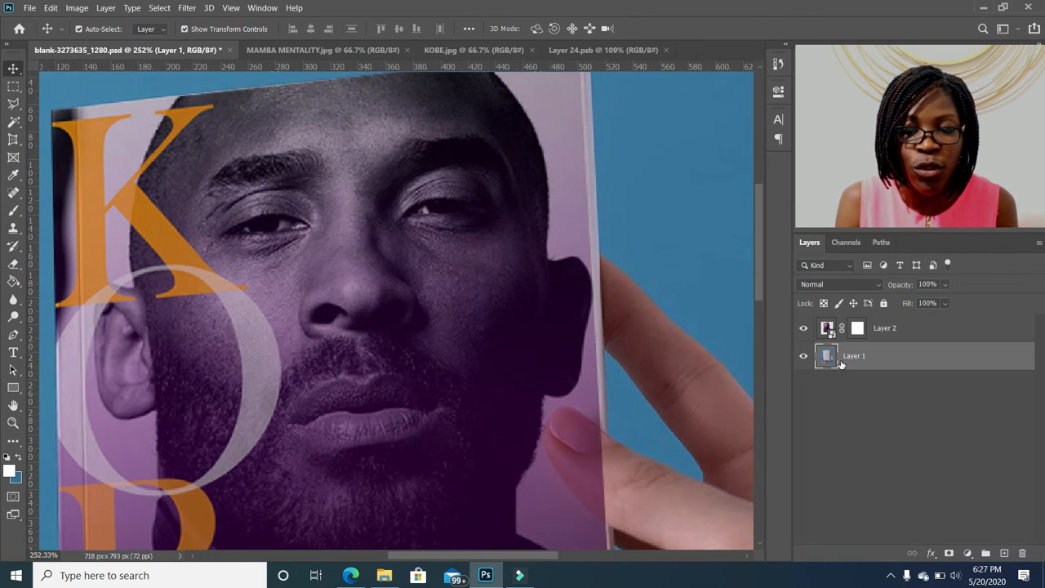
pyautogui.click(858, 330)
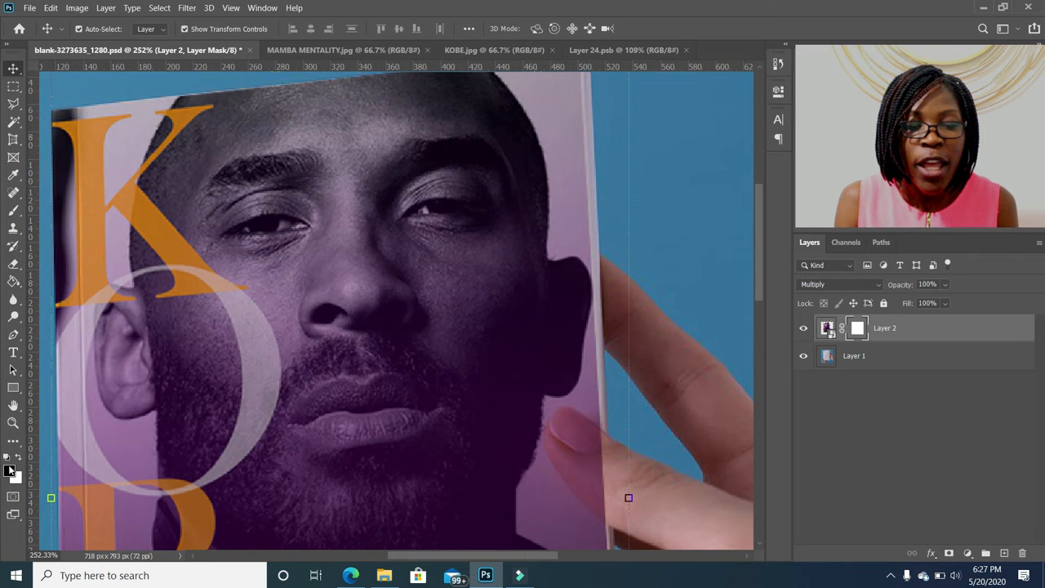
# Step: Paint black on Layer 2's mask with a soft 25 px brush over the thumb at the book's outer edge, uncovering it
pyautogui.click(14, 212)
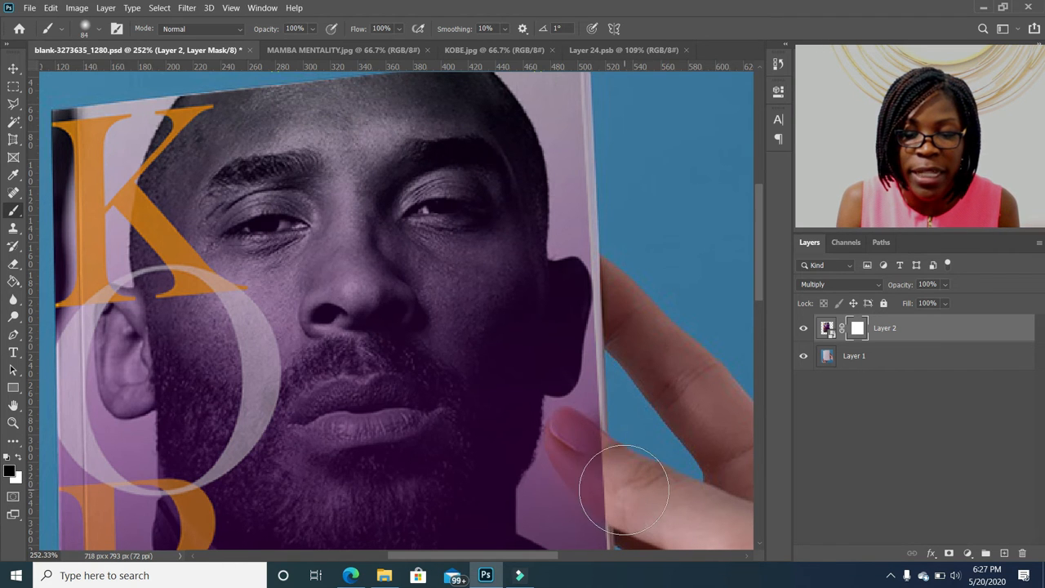
pyautogui.click(97, 30)
pyautogui.moveTo(108, 73); pyautogui.dragTo(90, 74)
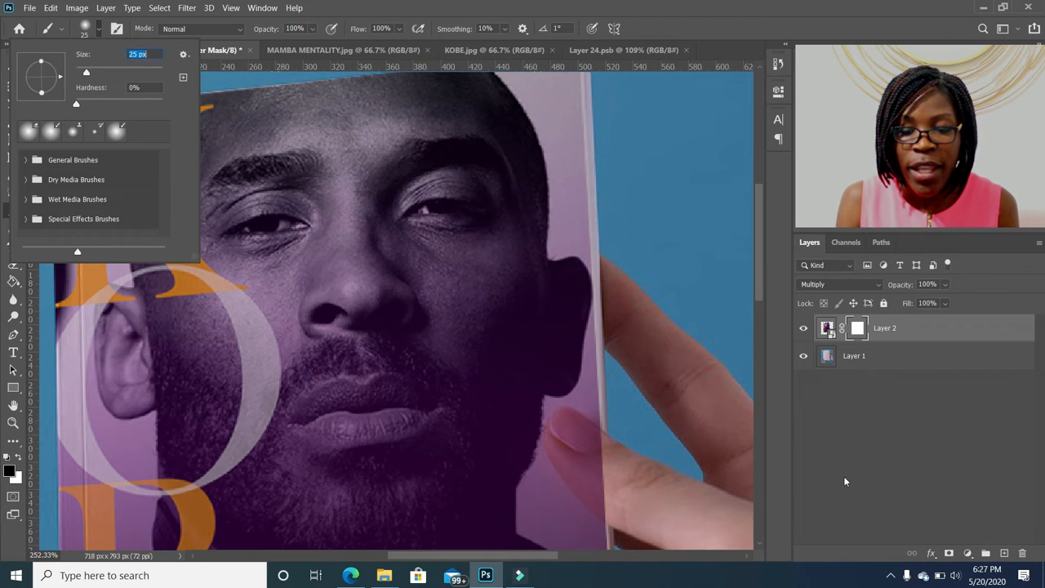
pyautogui.click(618, 476)
pyautogui.moveTo(605, 493)
pyautogui.mouseDown()
pyautogui.moveTo(588, 445)
pyautogui.moveTo(608, 465)
pyautogui.moveTo(614, 484)
pyautogui.moveTo(590, 468)
pyautogui.moveTo(575, 439)
pyautogui.moveTo(601, 449)
pyautogui.moveTo(573, 429)
pyautogui.moveTo(563, 444)
pyautogui.moveTo(616, 511)
pyautogui.moveTo(640, 507)
pyautogui.moveTo(573, 426)
pyautogui.moveTo(616, 459)
pyautogui.moveTo(592, 454)
pyautogui.moveTo(602, 424)
pyautogui.moveTo(570, 428)
pyautogui.mouseUp()
pyautogui.click(16, 459)
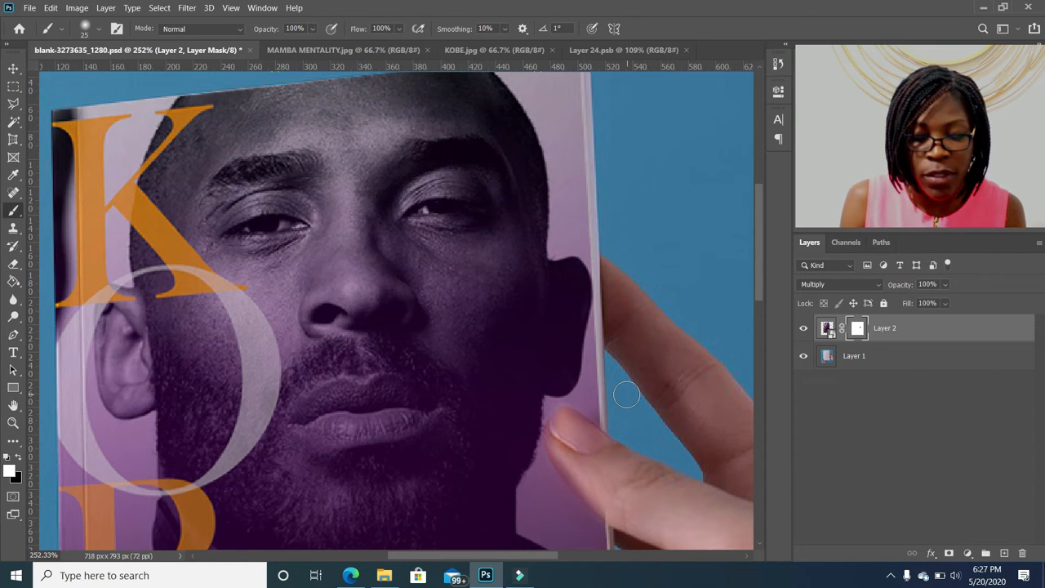
# Step: Outline the thumb overlapping the cover's outer edge with a closed Polygonal Lasso selection
pyautogui.scroll(3, 628, 512)
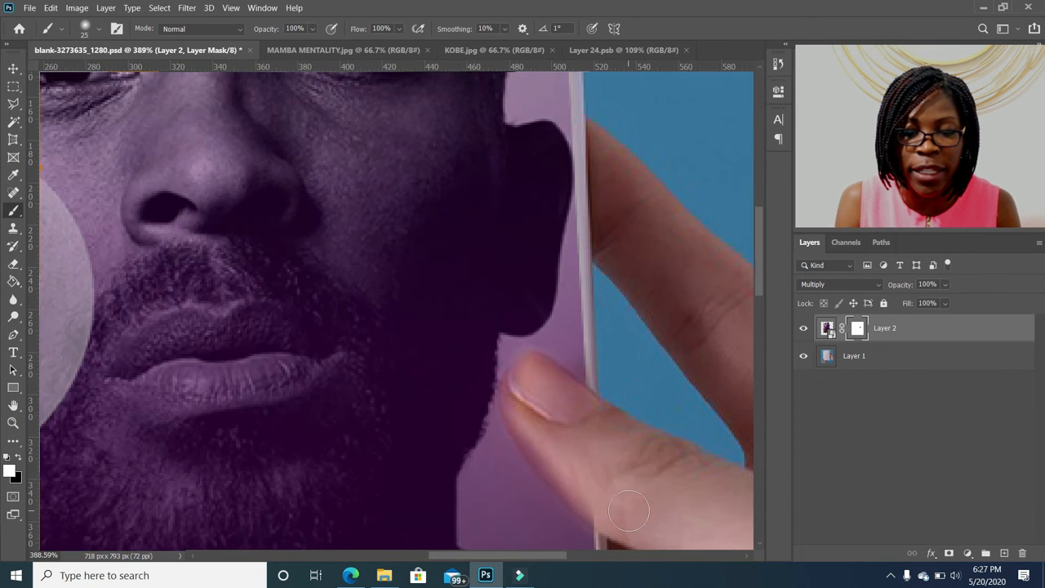
pyautogui.click(14, 104)
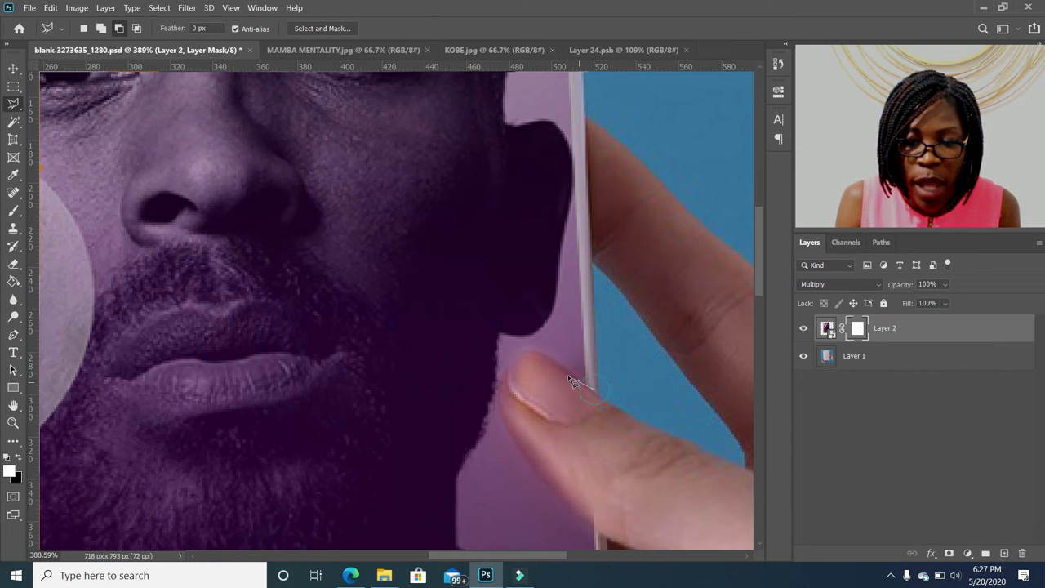
pyautogui.click(546, 356)
pyautogui.click(522, 348)
pyautogui.click(498, 383)
pyautogui.click(504, 427)
pyautogui.click(519, 452)
pyautogui.click(538, 476)
pyautogui.click(579, 519)
pyautogui.click(609, 537)
pyautogui.click(622, 395)
pyautogui.click(598, 394)
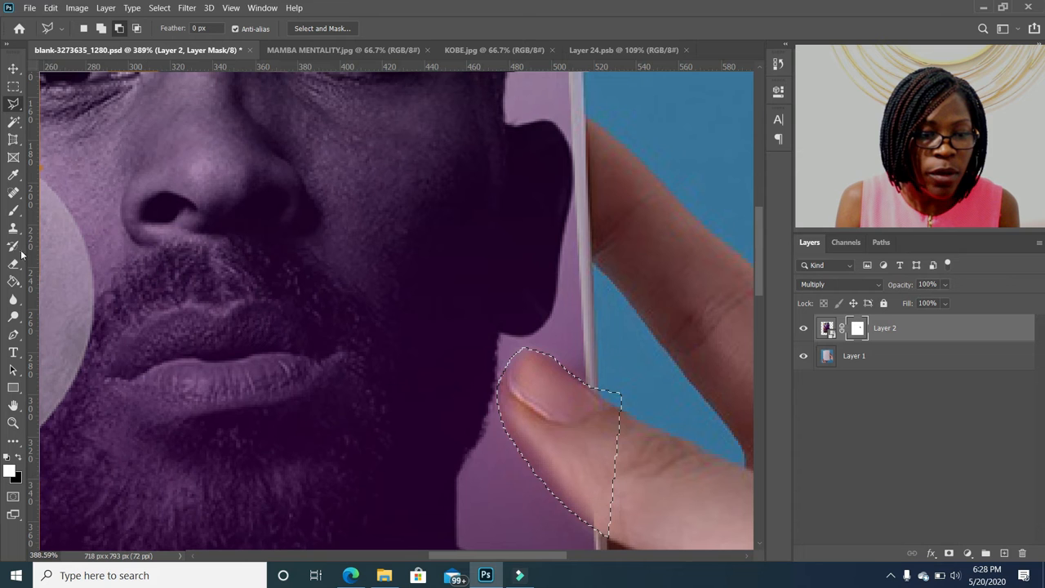
# Step: Paint black on Layer 2's mask inside the thumb selection so the whole thumb shows cleanly, and deselect
pyautogui.click(13, 210)
pyautogui.moveTo(639, 412)
pyautogui.mouseDown()
pyautogui.moveTo(490, 299)
pyautogui.moveTo(552, 362)
pyautogui.moveTo(534, 401)
pyautogui.mouseUp()
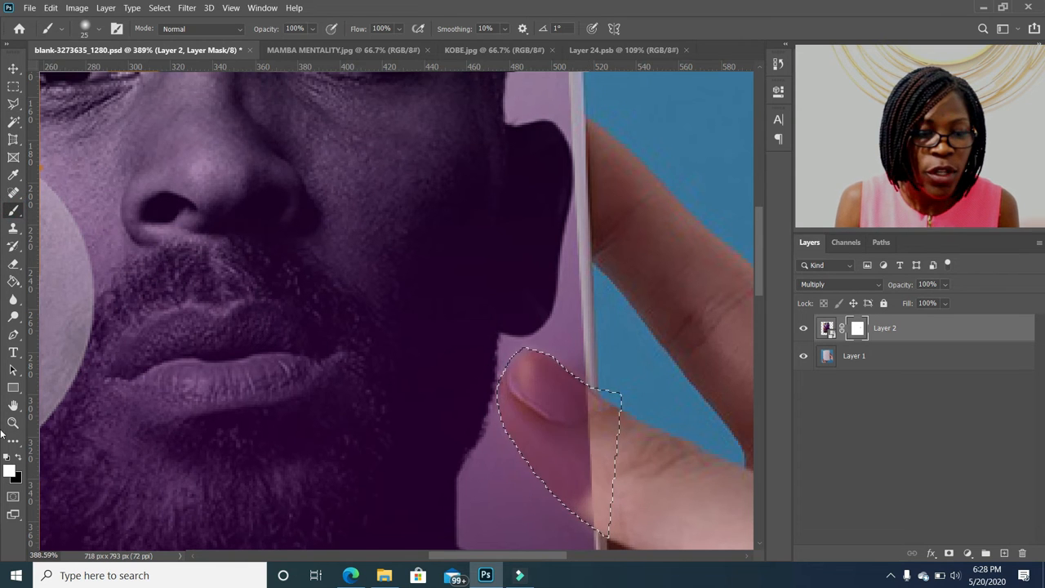
pyautogui.click(19, 457)
pyautogui.moveTo(622, 356)
pyautogui.mouseDown()
pyautogui.moveTo(574, 394)
pyautogui.moveTo(593, 455)
pyautogui.moveTo(593, 409)
pyautogui.moveTo(584, 458)
pyautogui.moveTo(475, 428)
pyautogui.mouseUp()
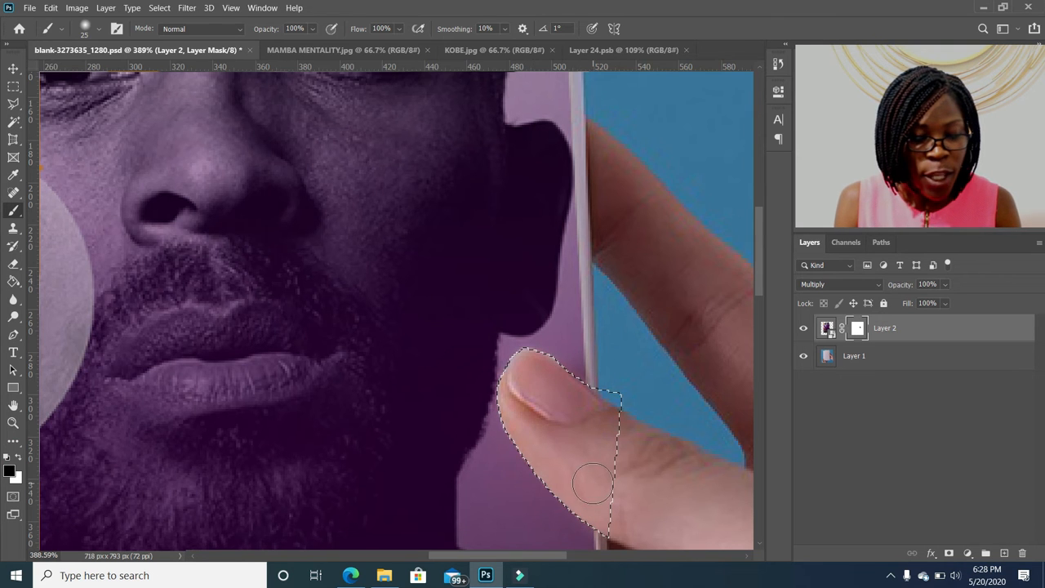
pyautogui.hotkey('ctrl', 'd')
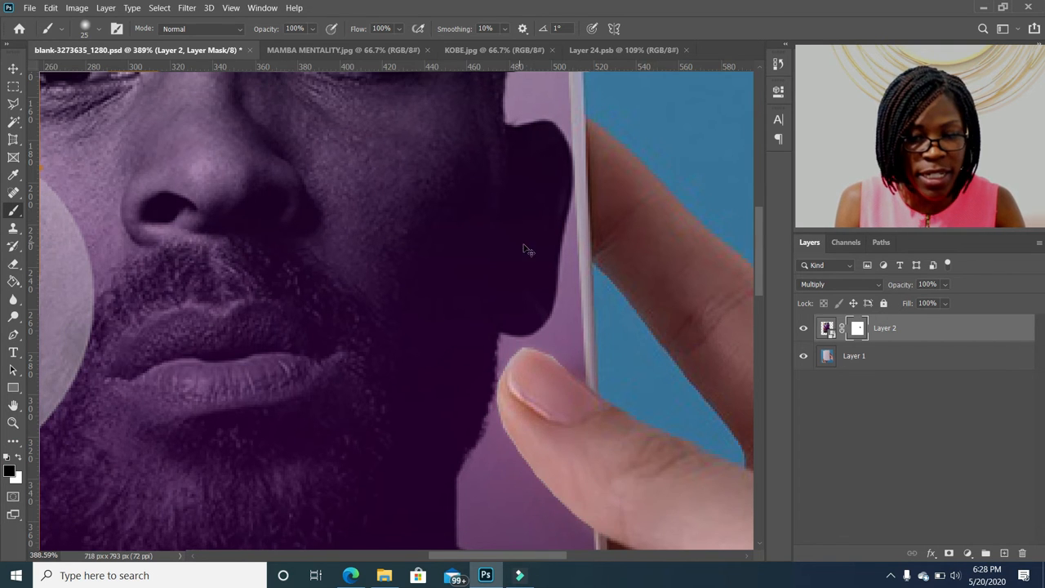
# Step: Set the brush size to 14 px, try a touch-up stroke on the mask above the thumb tip and undo it, and switch to white
pyautogui.scroll(-3, 594, 295)
pyautogui.scroll(-5, 660, 369)
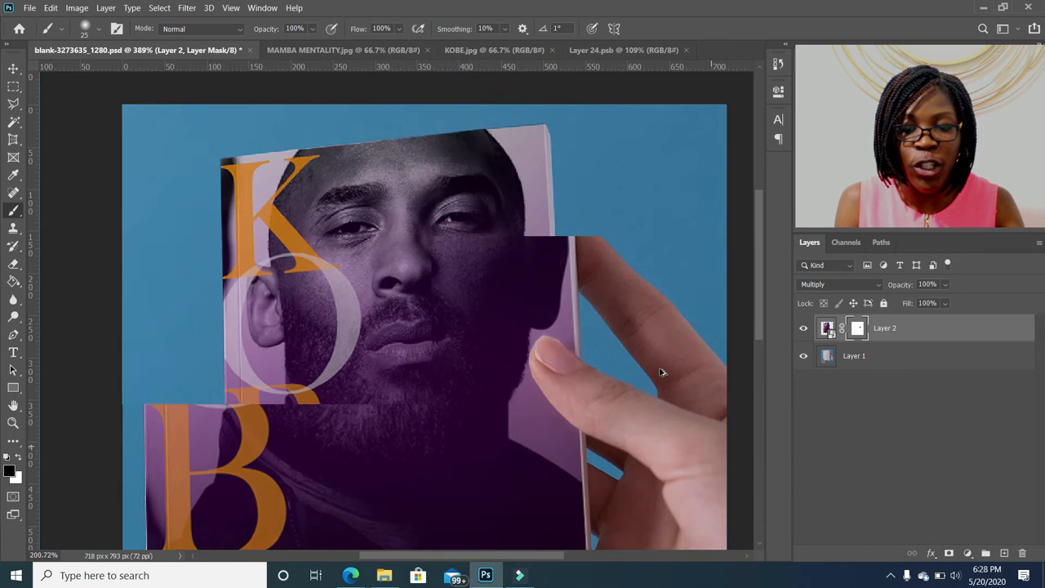
pyautogui.hscroll(2, 659, 369)
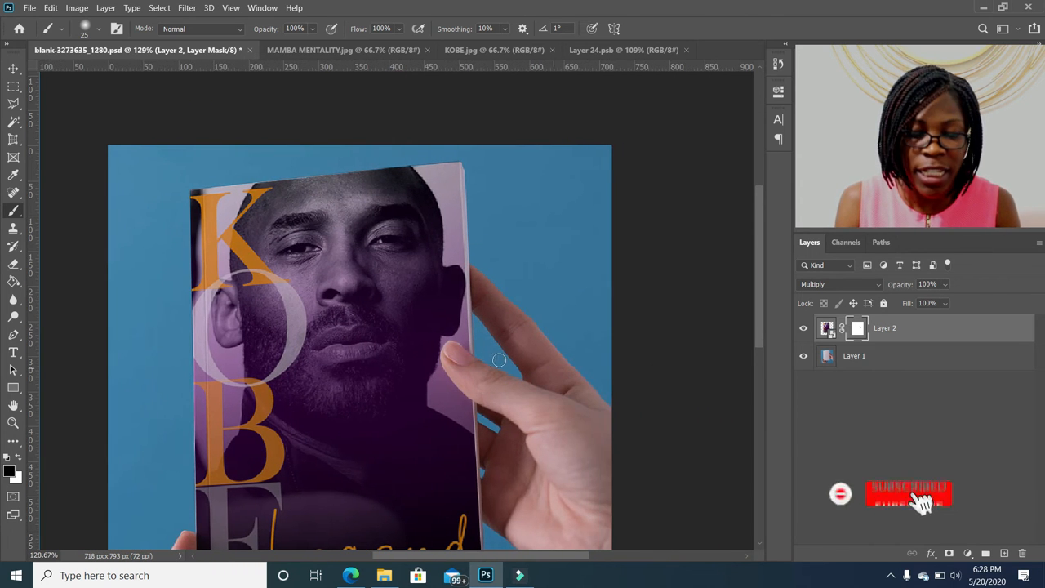
pyautogui.scroll(1, 459, 353)
pyautogui.scroll(5, 459, 352)
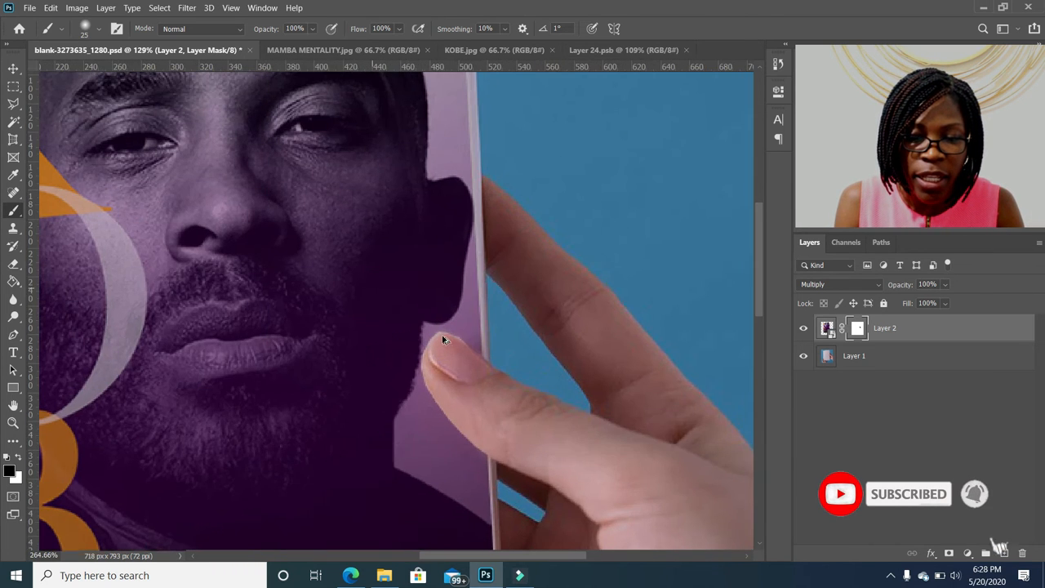
pyautogui.scroll(2, 433, 331)
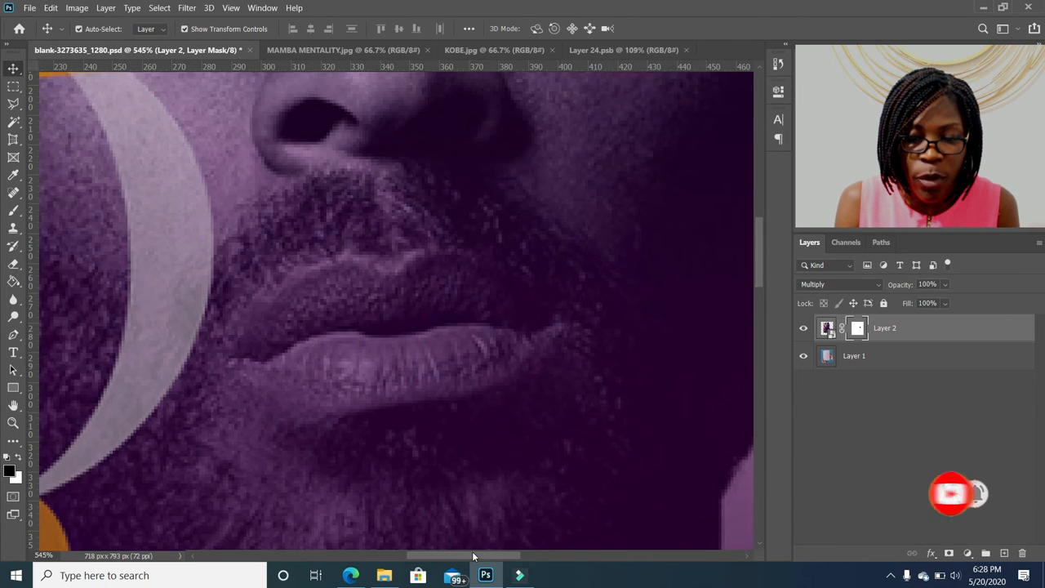
pyautogui.moveTo(472, 552); pyautogui.dragTo(519, 552)
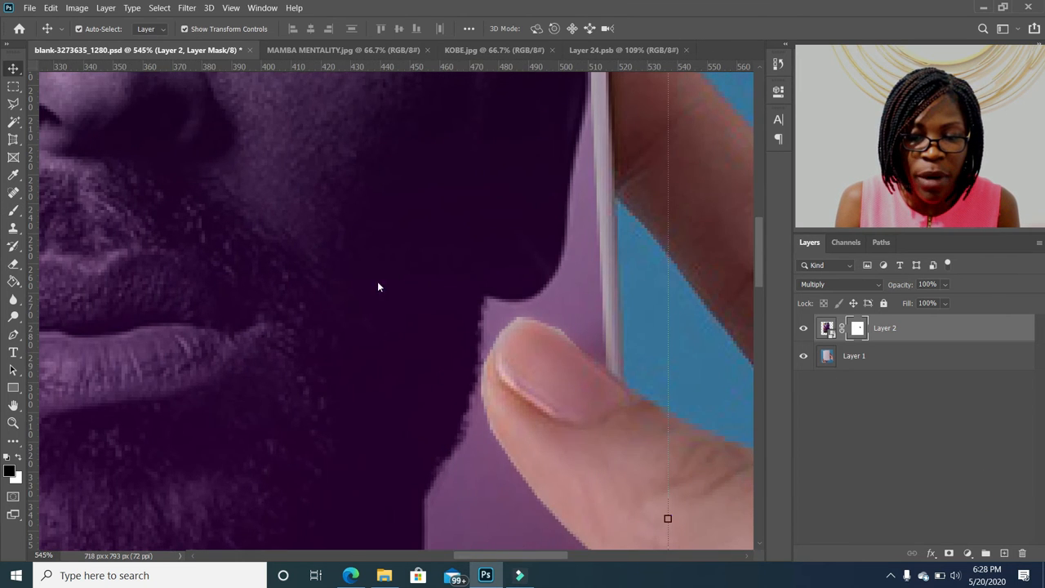
pyautogui.click(14, 210)
pyautogui.click(84, 26)
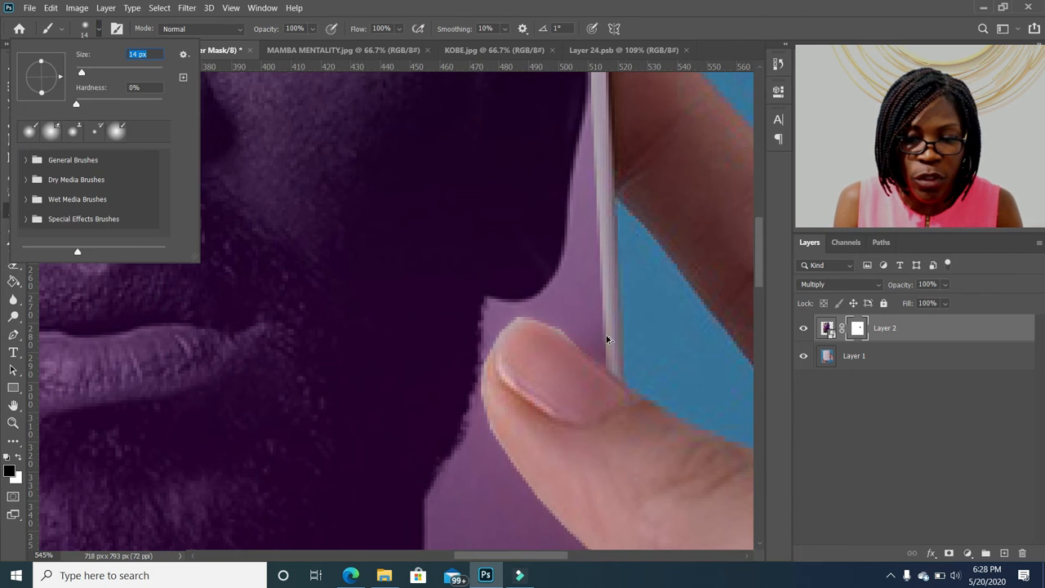
pyautogui.moveTo(532, 300); pyautogui.dragTo(538, 297)
pyautogui.hotkey('ctrl', 'z')
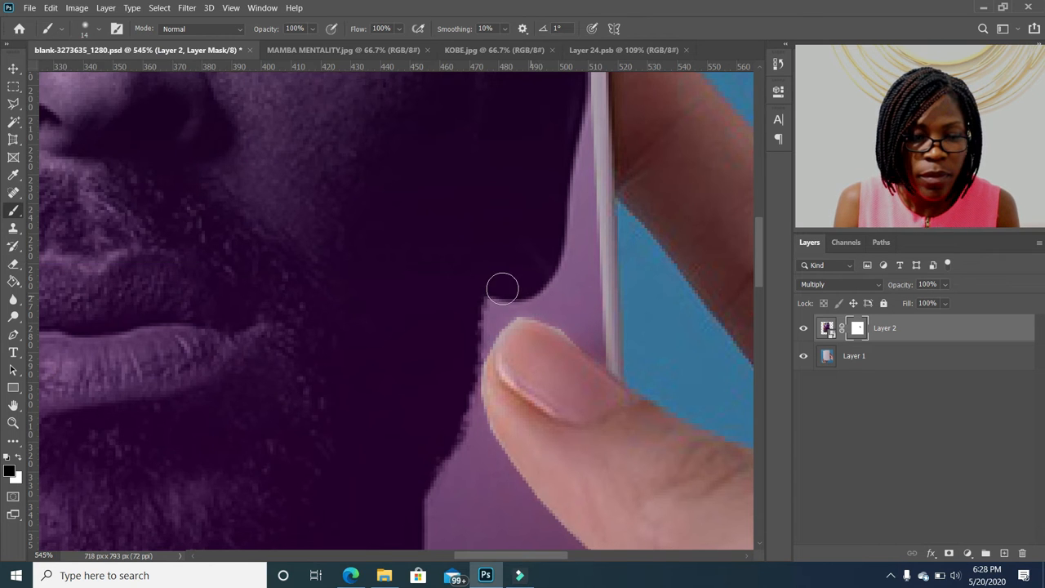
pyautogui.click(17, 458)
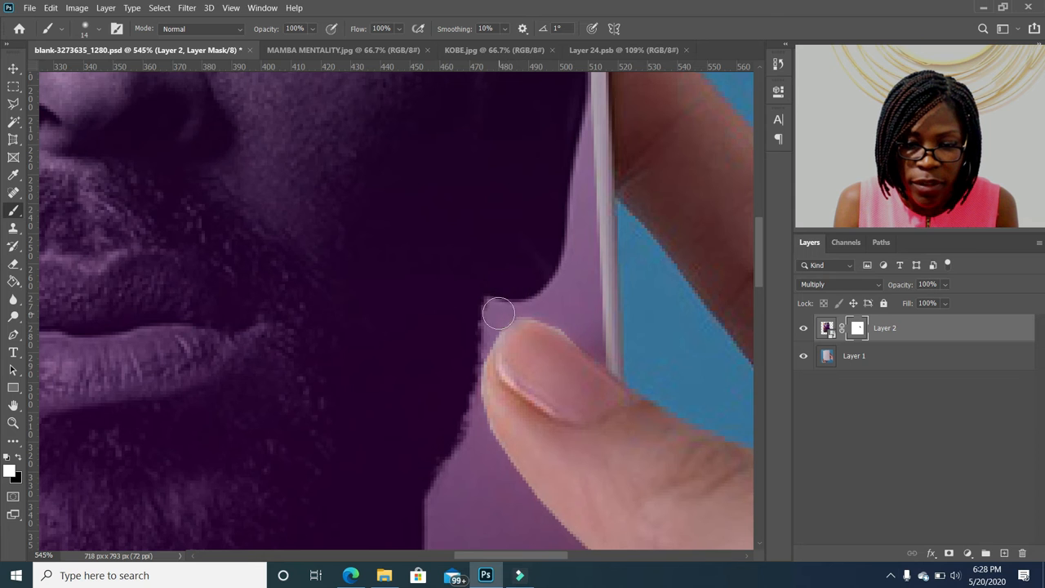
# Step: Lower the opacity of Layer 2 to 34% to expose the thumb hidden under the cover's bottom edge
pyautogui.scroll(-5, 570, 278)
pyautogui.scroll(-8, 620, 272)
pyautogui.scroll(3, 411, 368)
pyautogui.scroll(6, 403, 367)
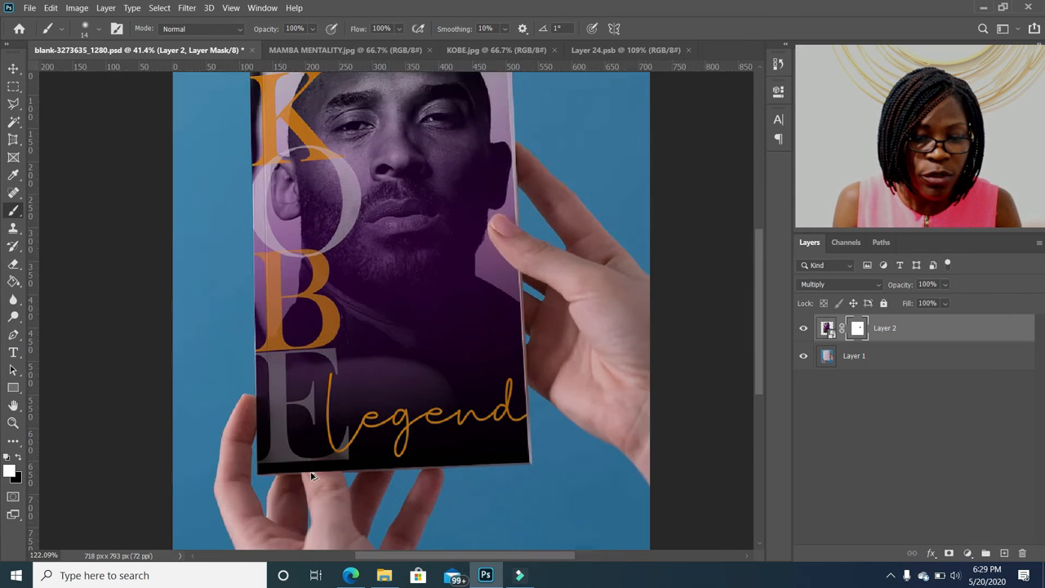
pyautogui.scroll(3, 307, 497)
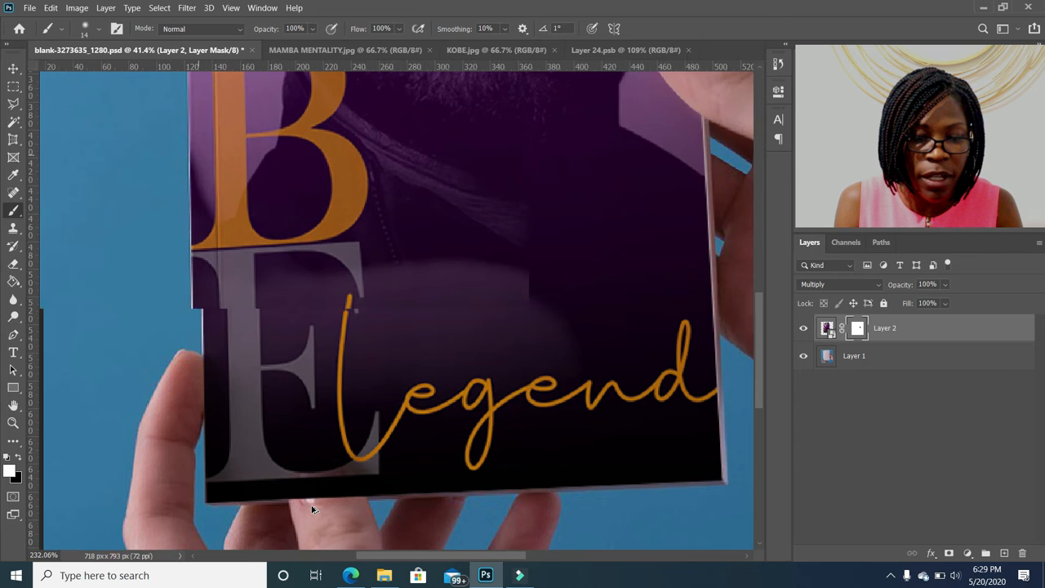
pyautogui.hscroll(-5, 483, 478)
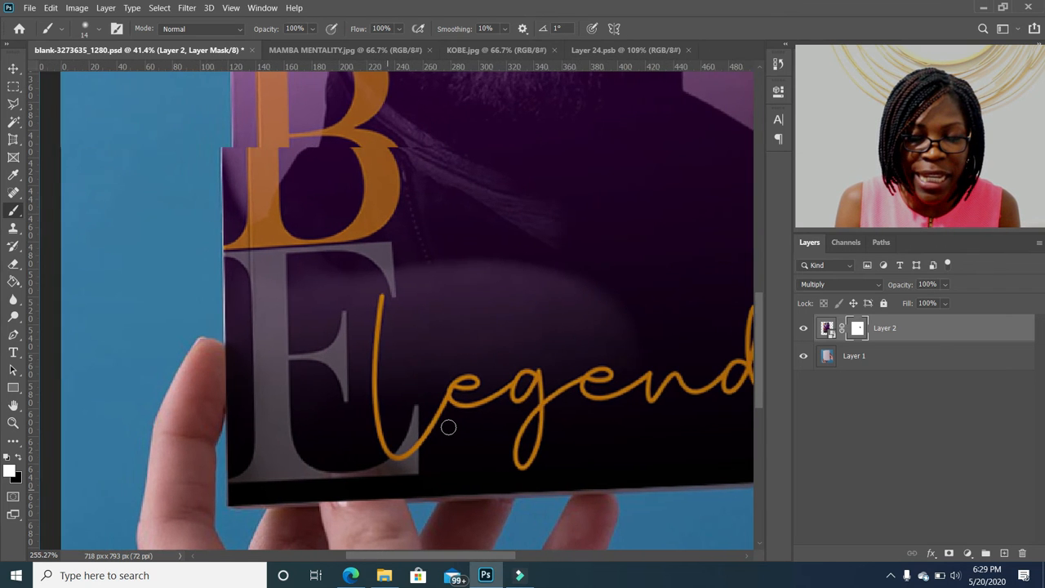
pyautogui.hscroll(-6, 485, 409)
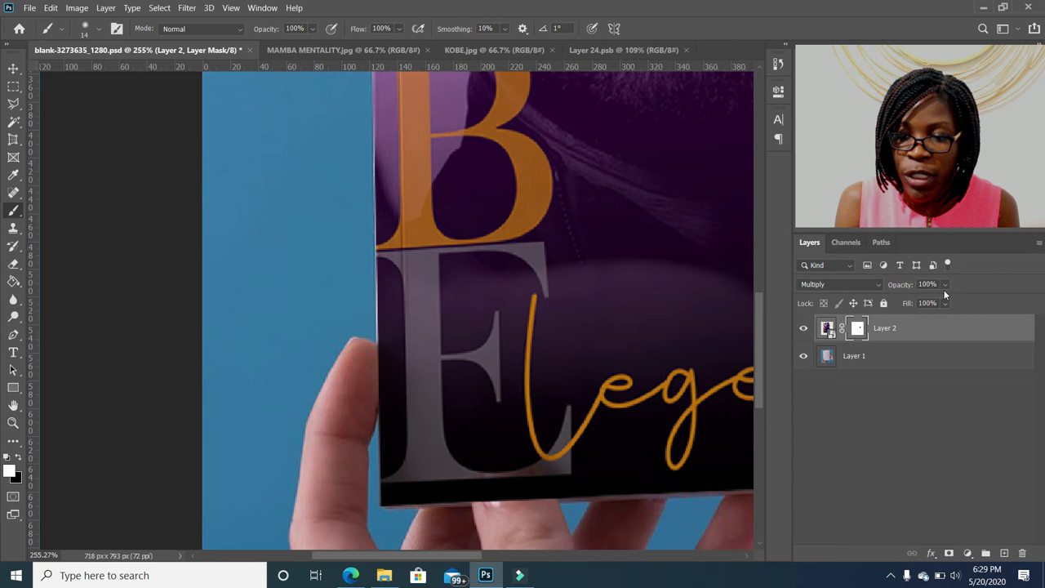
pyautogui.moveTo(920, 304); pyautogui.dragTo(916, 306)
# Step: Paint black on Layer 2's mask over the thumb at the cover's bottom edge and set the layer opacity back to 100%
pyautogui.click(518, 509)
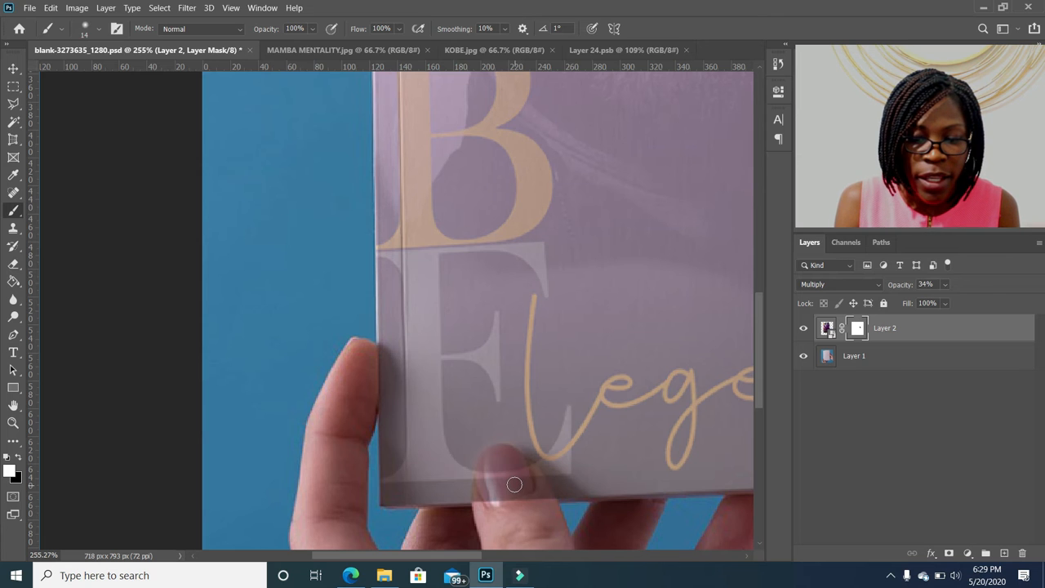
pyautogui.click(21, 455)
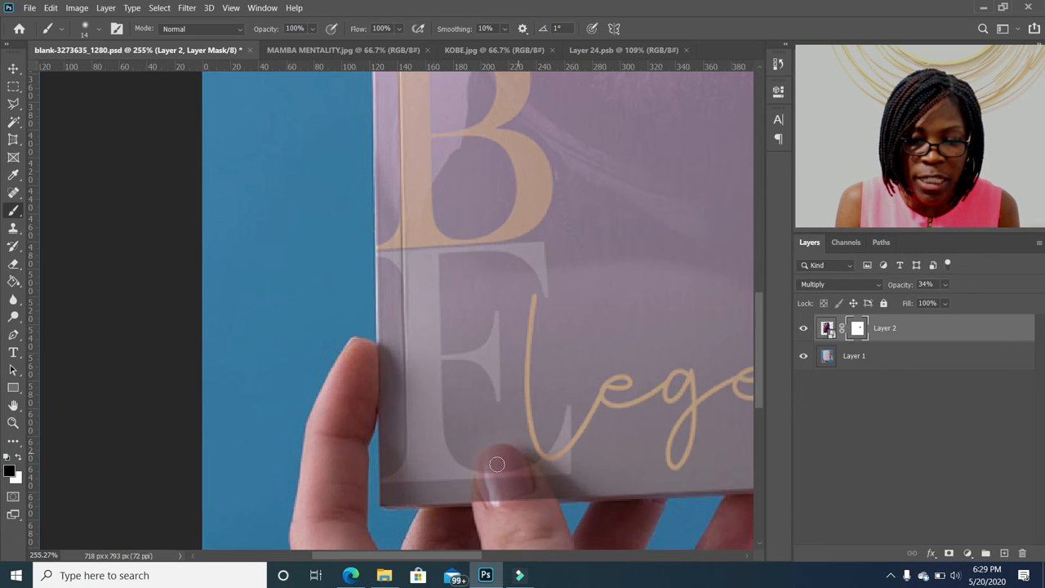
pyautogui.moveTo(490, 485)
pyautogui.mouseDown()
pyautogui.moveTo(522, 512)
pyautogui.moveTo(509, 472)
pyautogui.moveTo(523, 498)
pyautogui.moveTo(512, 471)
pyautogui.moveTo(537, 501)
pyautogui.moveTo(534, 486)
pyautogui.moveTo(498, 456)
pyautogui.moveTo(487, 488)
pyautogui.moveTo(495, 452)
pyautogui.moveTo(545, 499)
pyautogui.mouseUp()
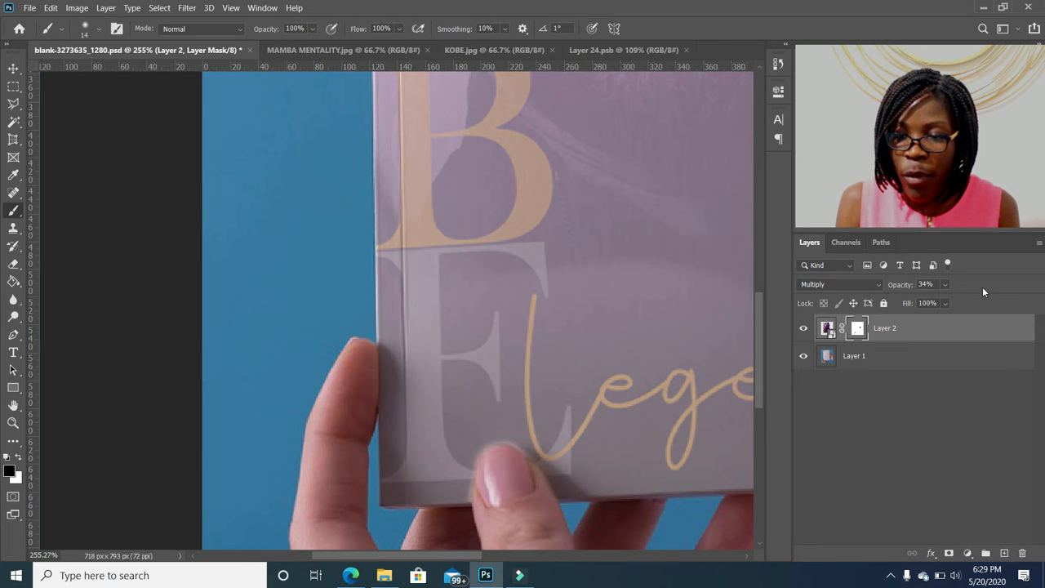
pyautogui.click(944, 285)
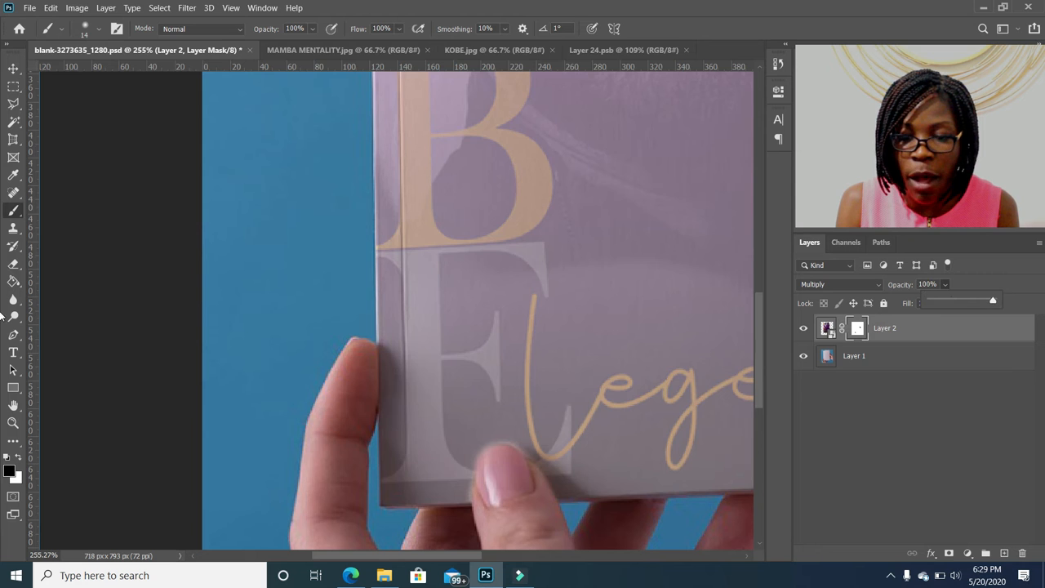
# Step: Restore Layer 2's opacity to 100% and switch the painting colour to white for touching up the mask around the thumb
pyautogui.moveTo(951, 301); pyautogui.dragTo(993, 300)
pyautogui.scroll(5, 576, 482)
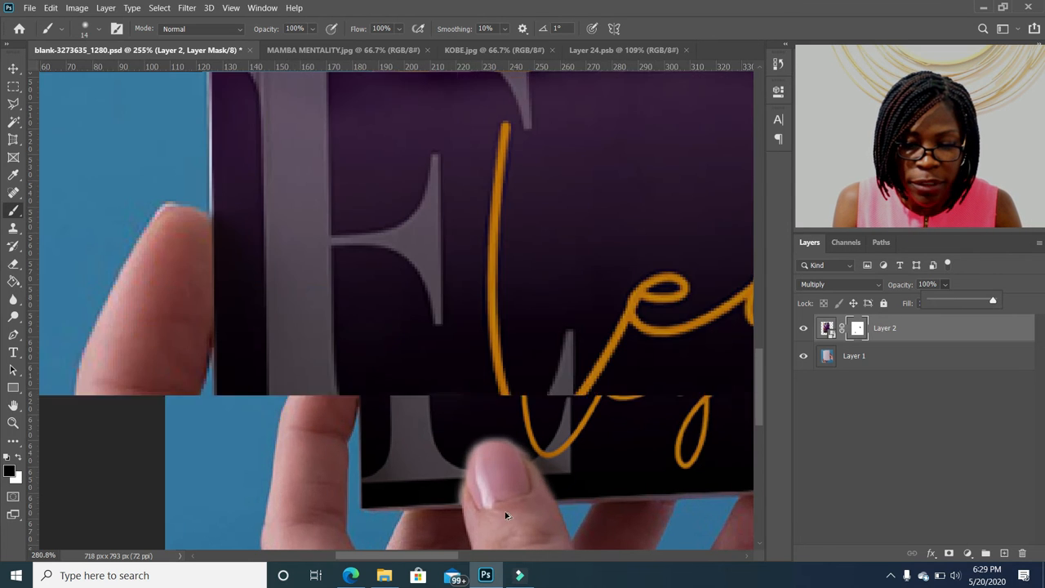
pyautogui.hscroll(-2, 456, 507)
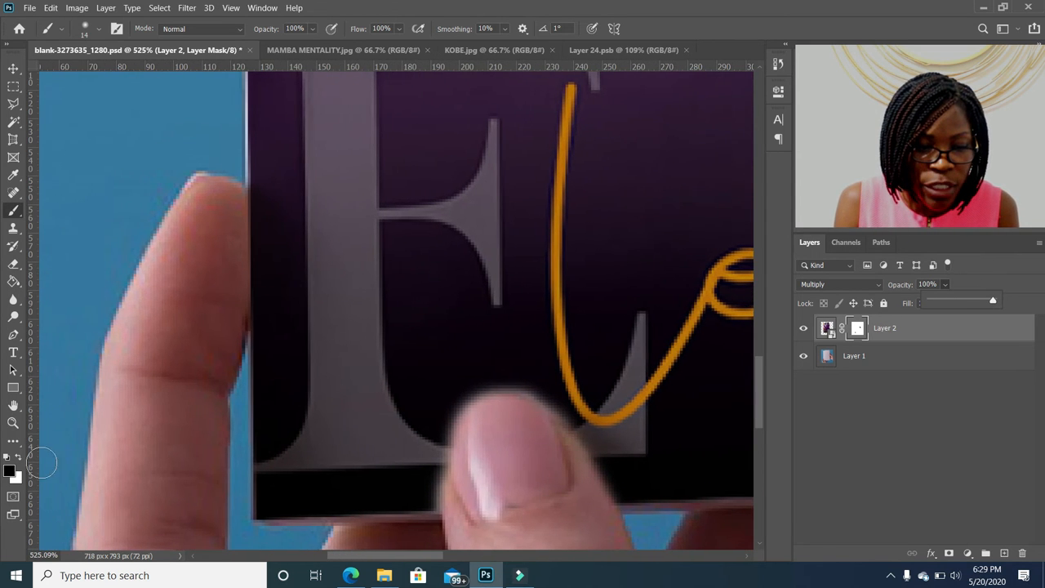
pyautogui.click(21, 459)
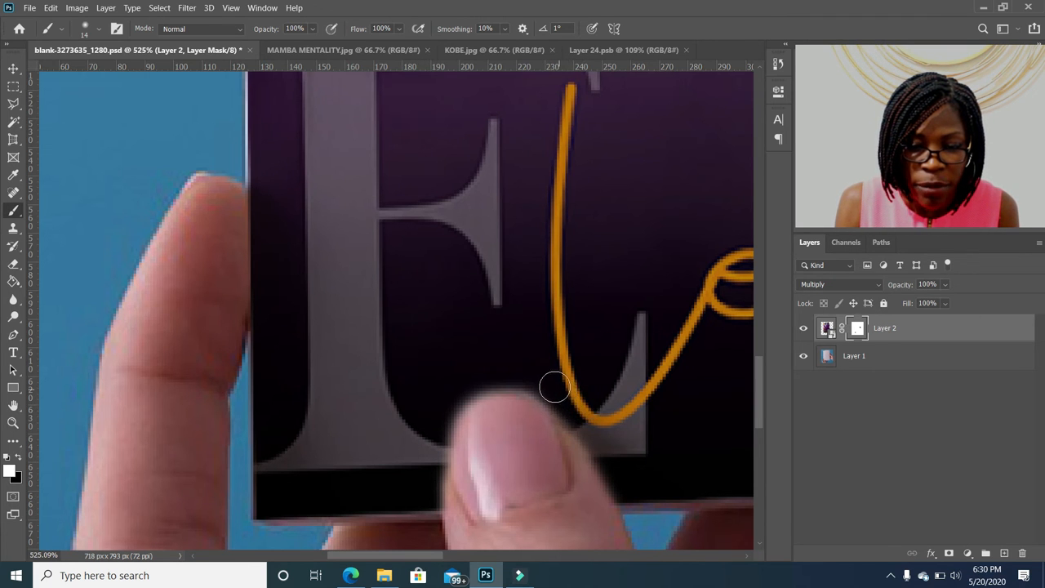
# Step: Transform Layer 2 by pulling its top-left corner slightly outward so the cover reaches the book's left edge
pyautogui.press('z')
pyautogui.hotkey('ctrl', '0')
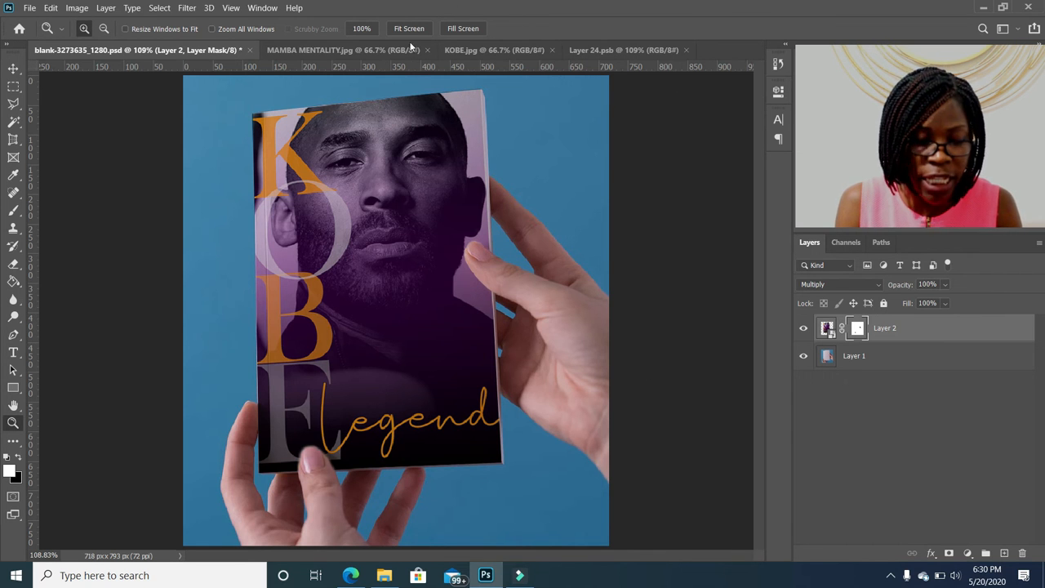
pyautogui.click(463, 29)
pyautogui.moveTo(761, 274); pyautogui.dragTo(747, 146)
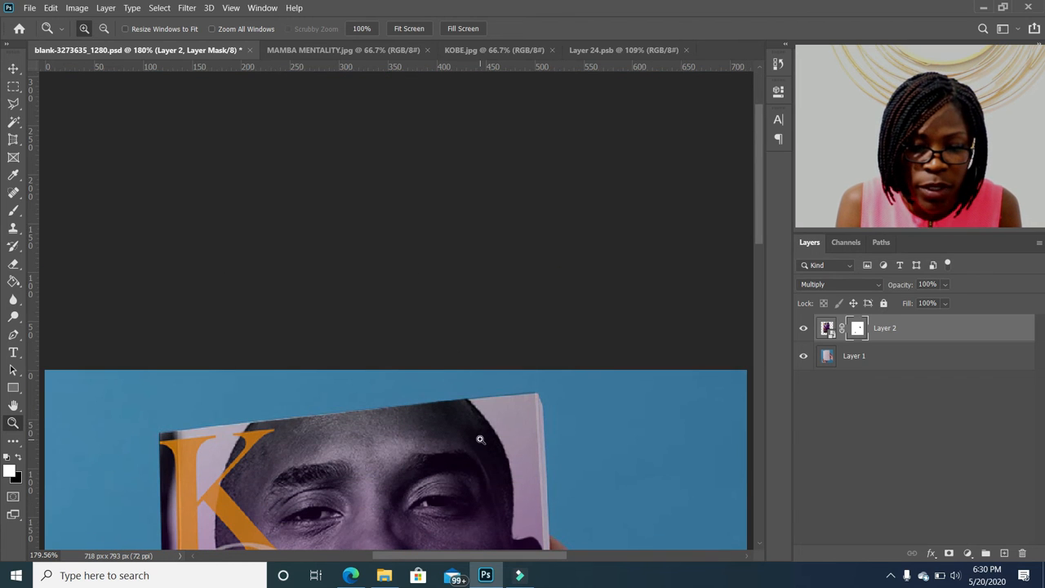
pyautogui.click(12, 67)
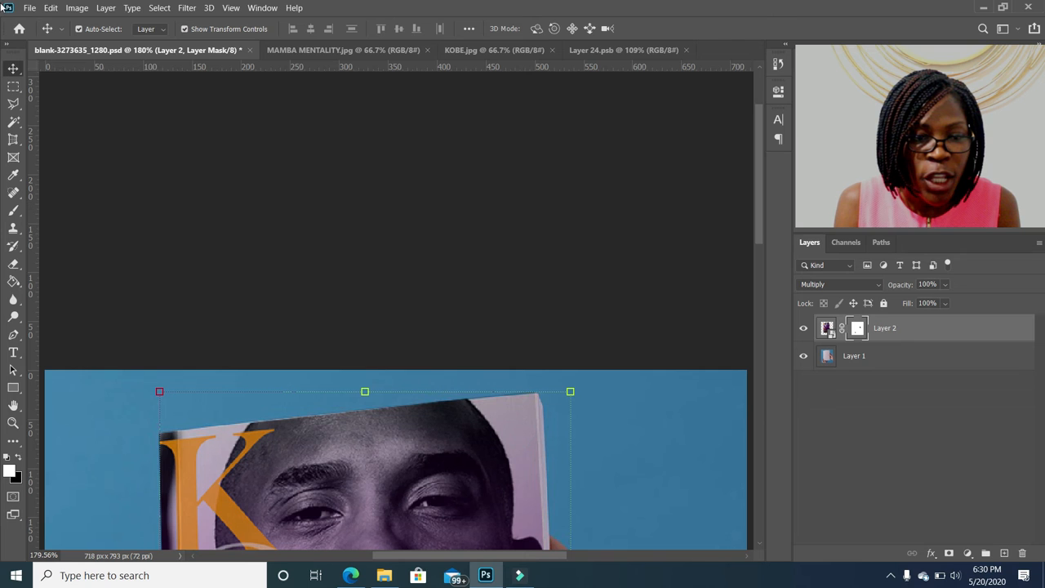
pyautogui.click(51, 7)
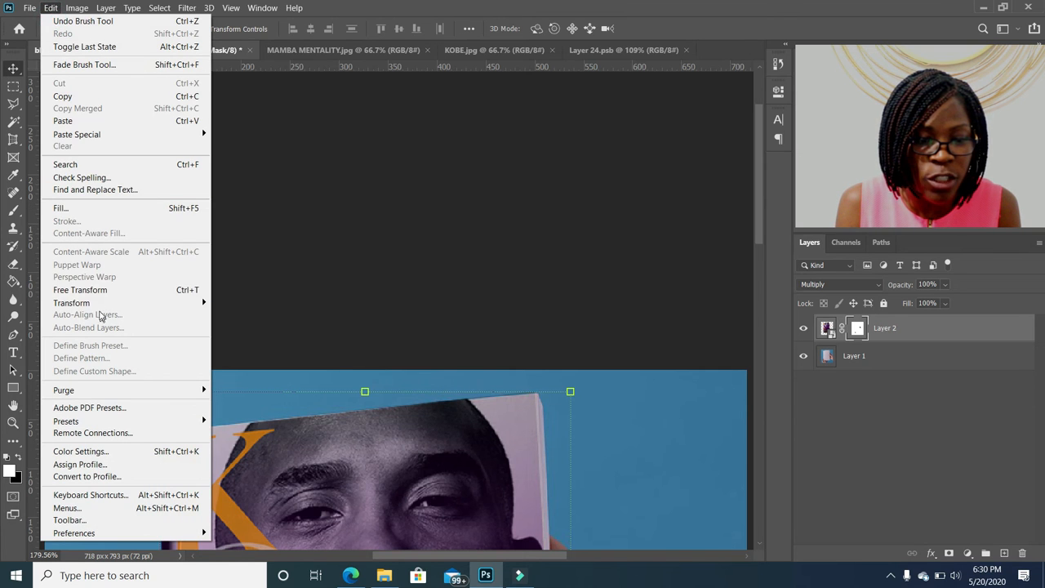
pyautogui.moveTo(98, 303)
pyautogui.click(245, 357)
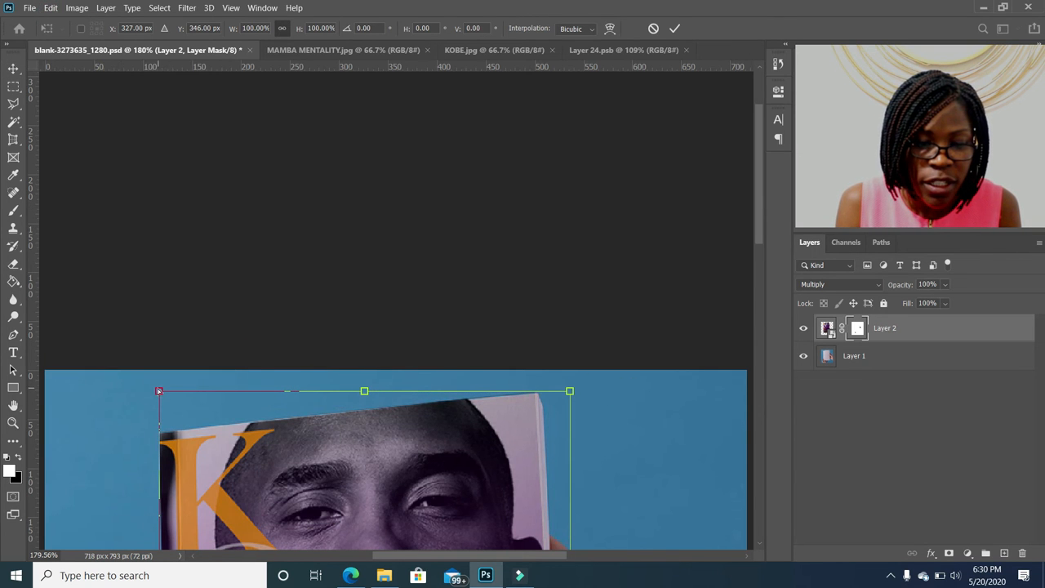
pyautogui.moveTo(158, 391); pyautogui.dragTo(155, 391)
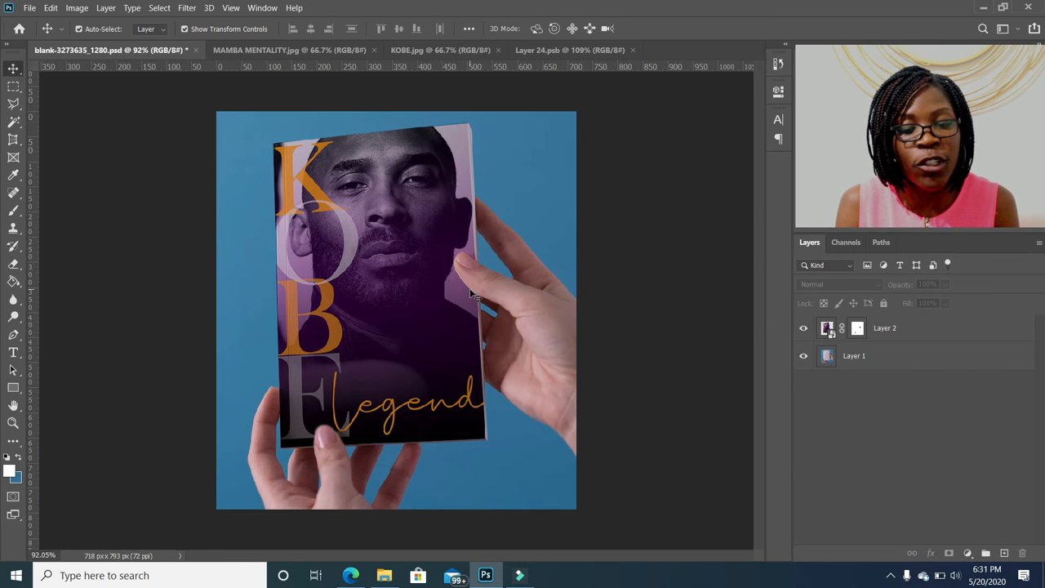
# Step: Apply a Brightness/Contrast adjustment to Layer 2 with brightness 51 and contrast 42
pyautogui.click(418, 254)
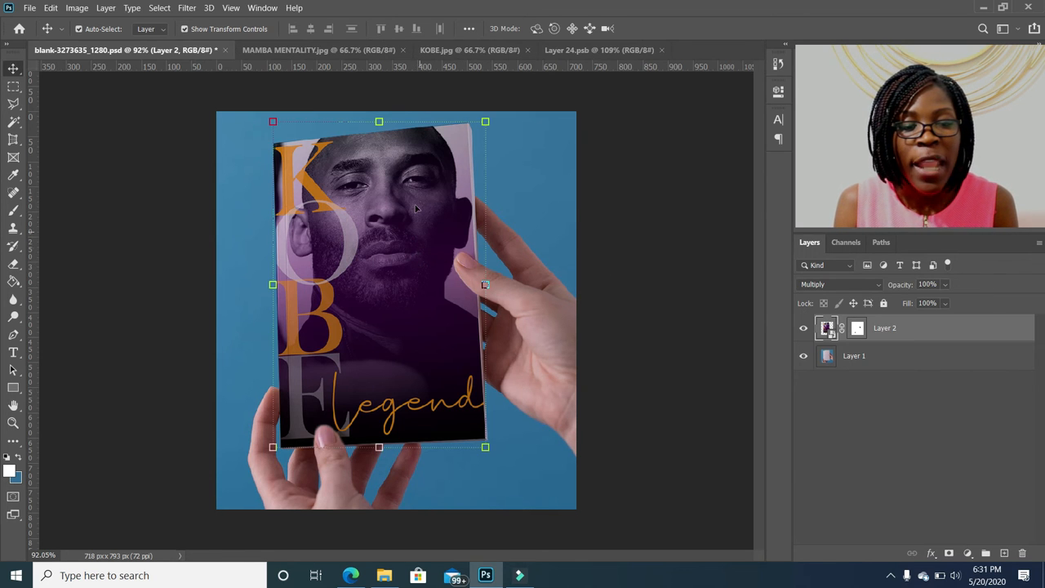
pyautogui.click(77, 7)
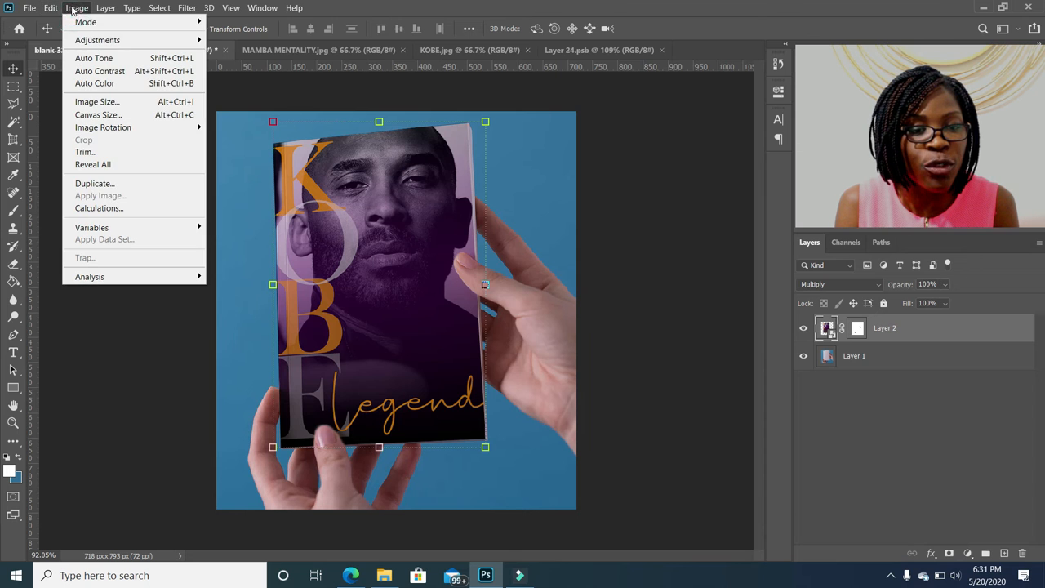
pyautogui.moveTo(94, 41)
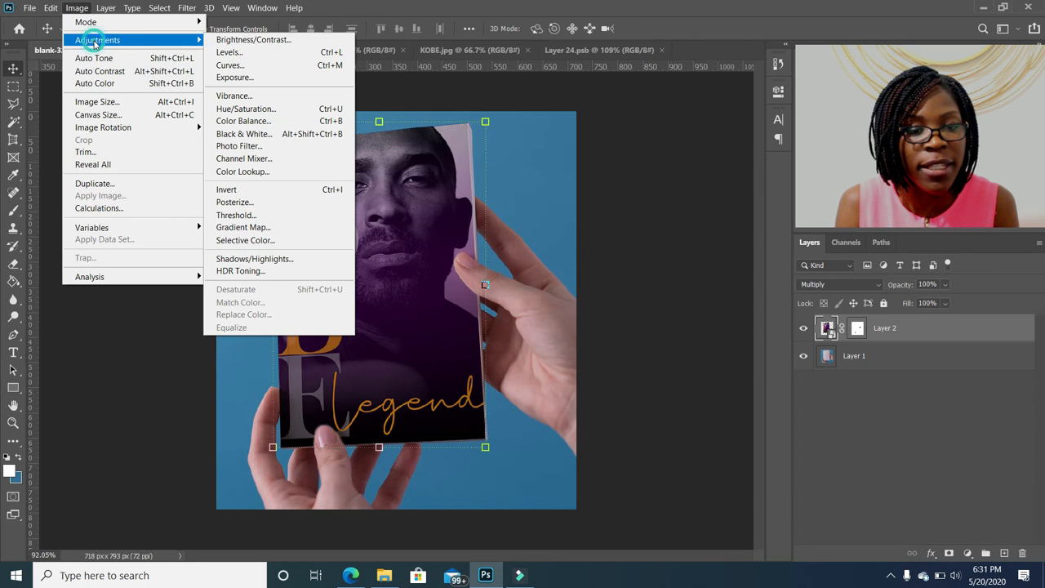
pyautogui.click(290, 42)
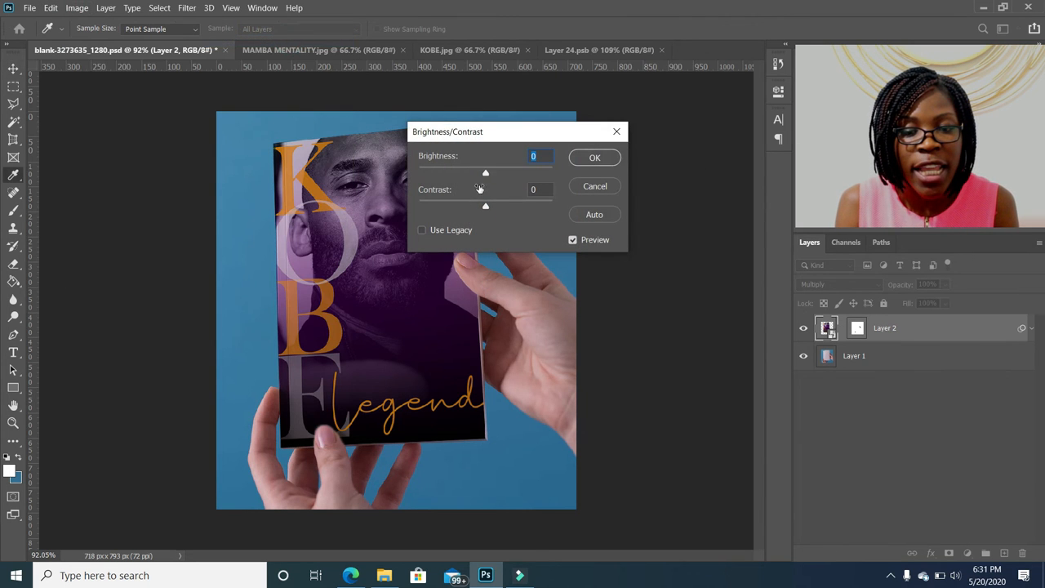
pyautogui.moveTo(488, 206); pyautogui.dragTo(502, 212)
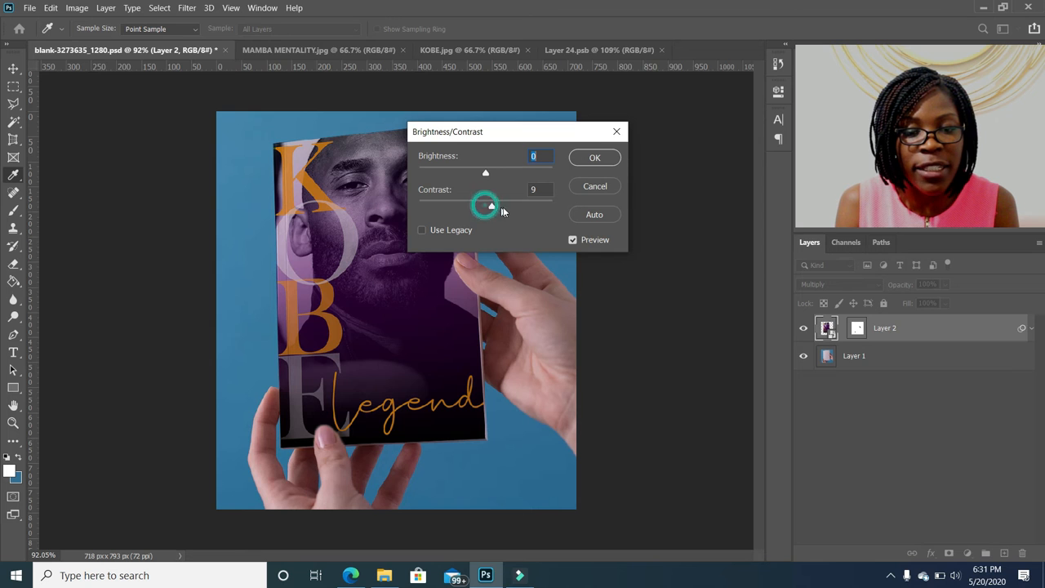
pyautogui.moveTo(486, 175); pyautogui.dragTo(613, 146)
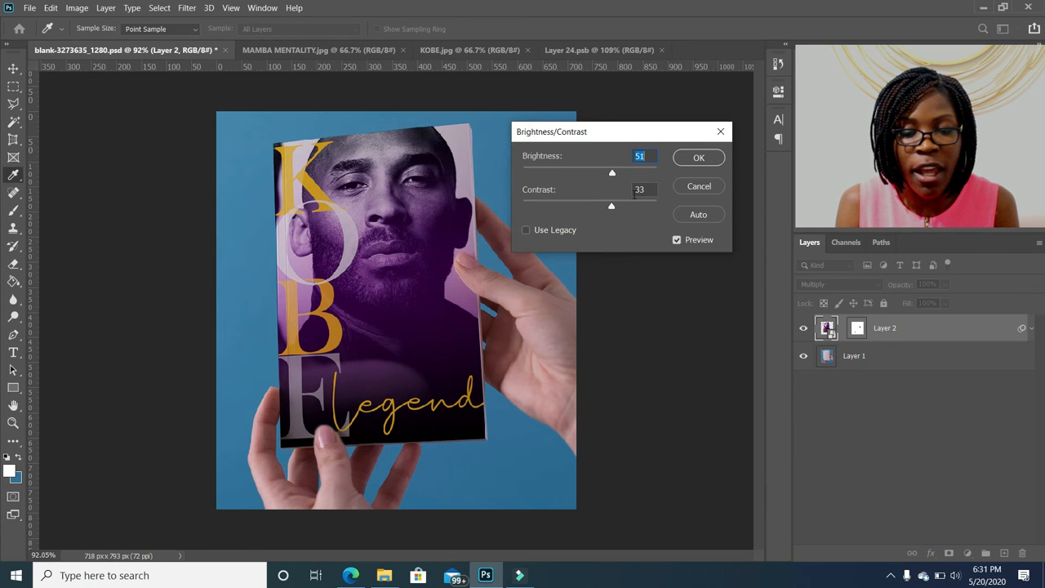
pyautogui.moveTo(610, 208); pyautogui.dragTo(618, 210)
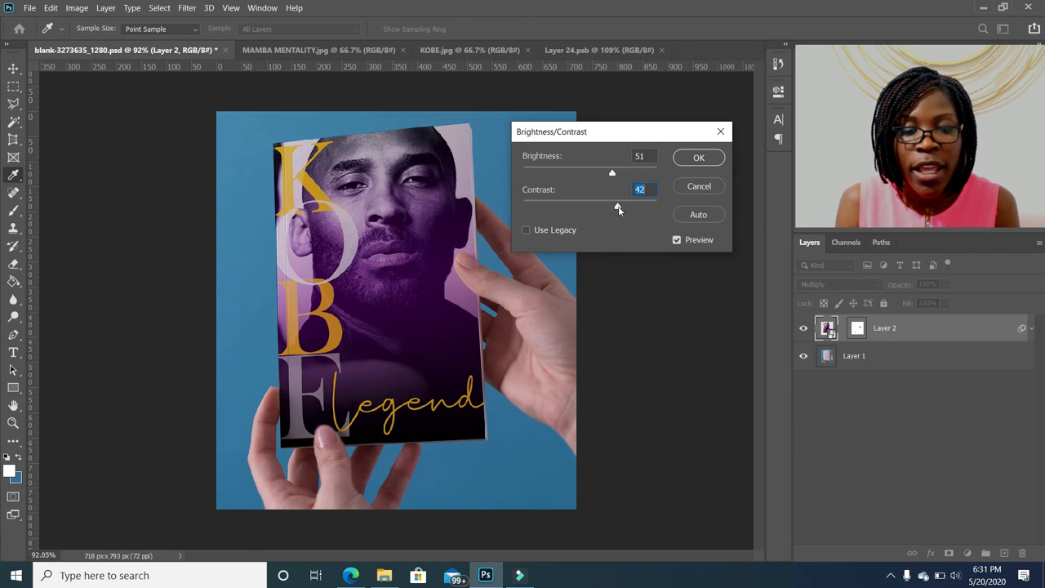
pyautogui.click(694, 158)
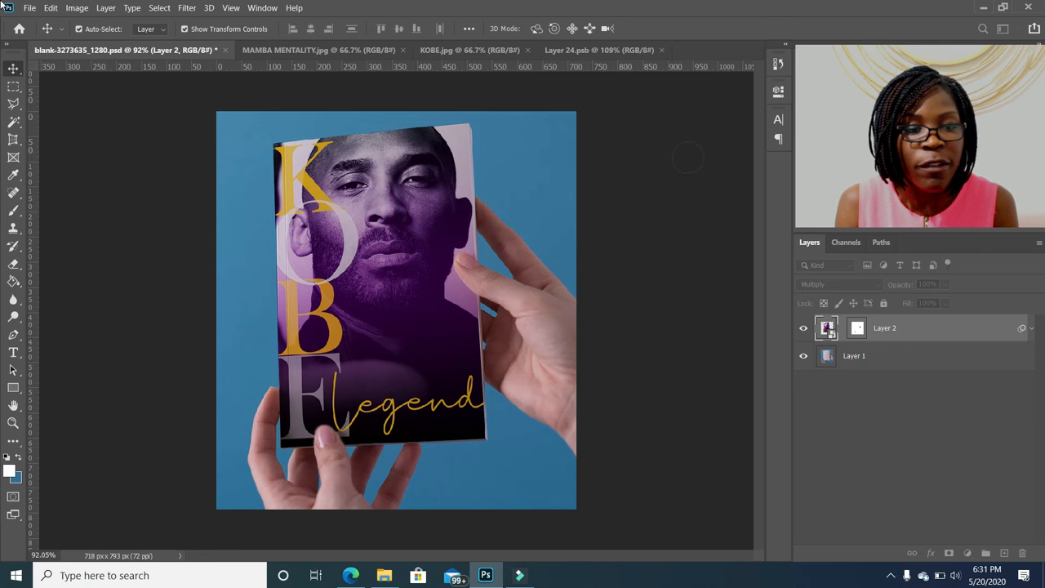
# Step: Apply a Hue/Saturation adjustment to Layer 2 that makes the cover's purple more saturated
pyautogui.click(80, 9)
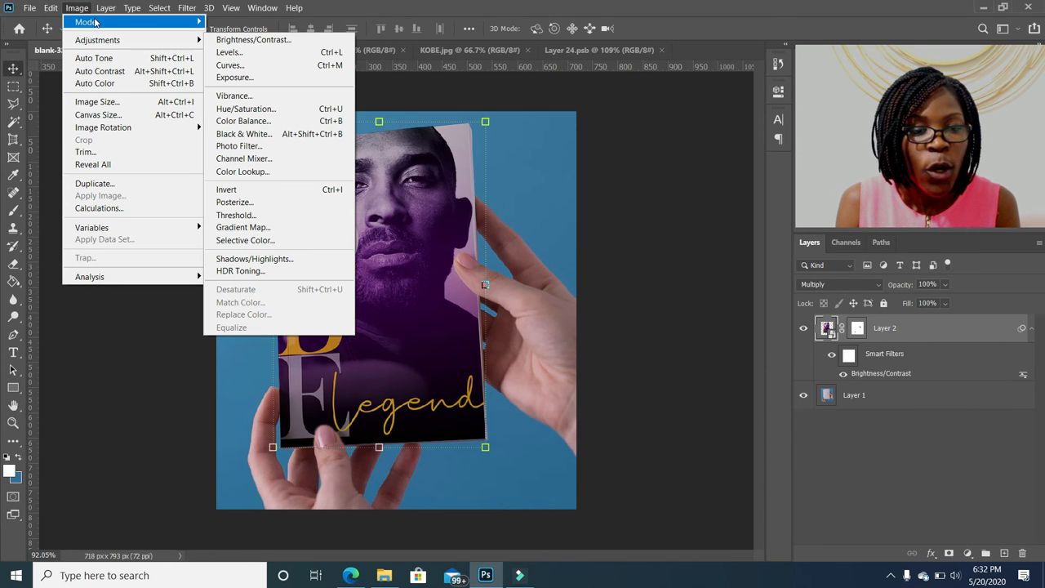
pyautogui.moveTo(88, 21)
pyautogui.moveTo(101, 41)
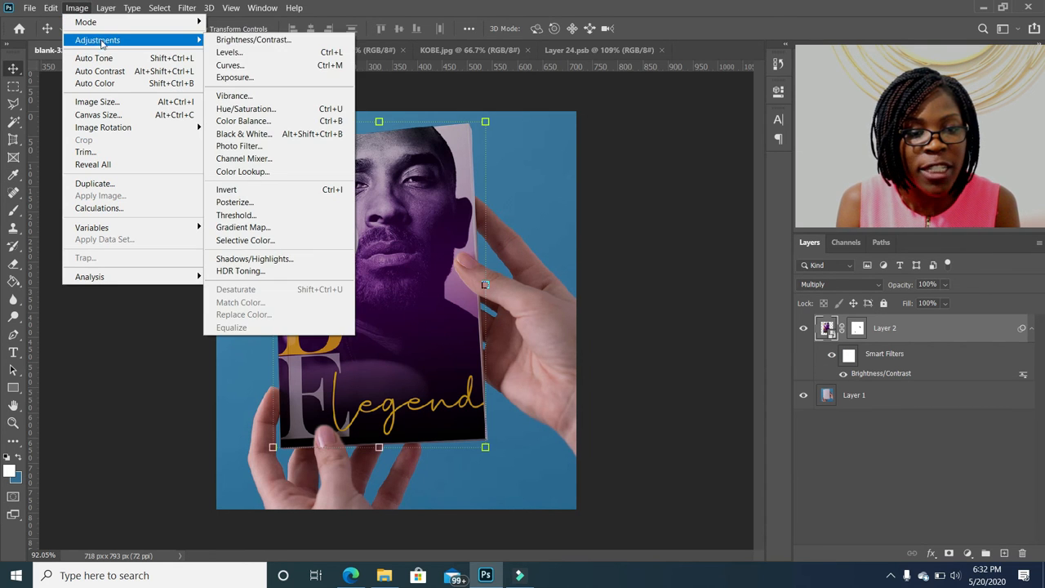
pyautogui.click(269, 108)
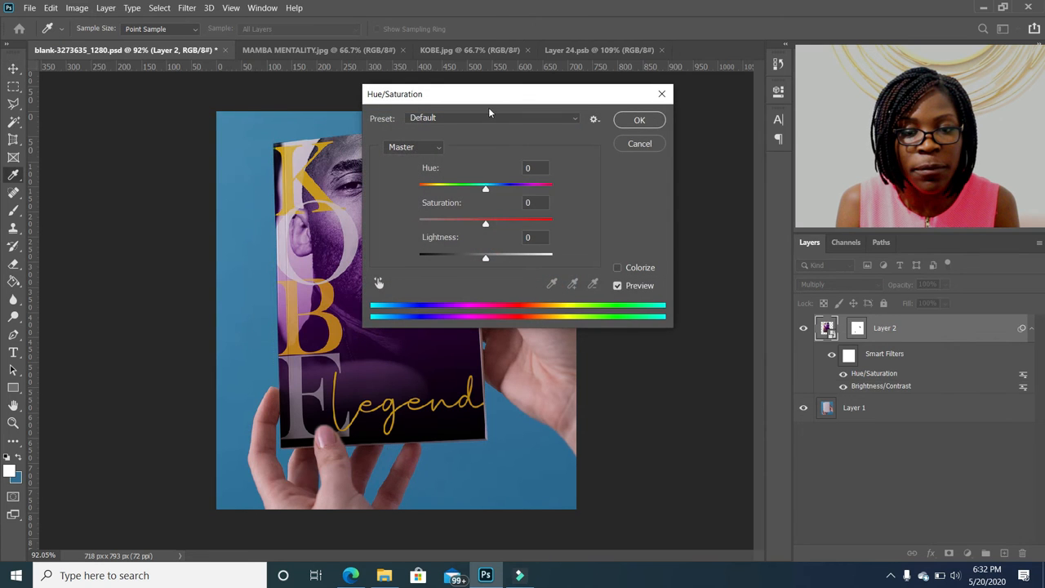
pyautogui.moveTo(574, 100); pyautogui.dragTo(645, 108)
pyautogui.moveTo(633, 206); pyautogui.dragTo(638, 276)
pyautogui.moveTo(652, 240); pyautogui.dragTo(654, 243)
pyautogui.click(781, 135)
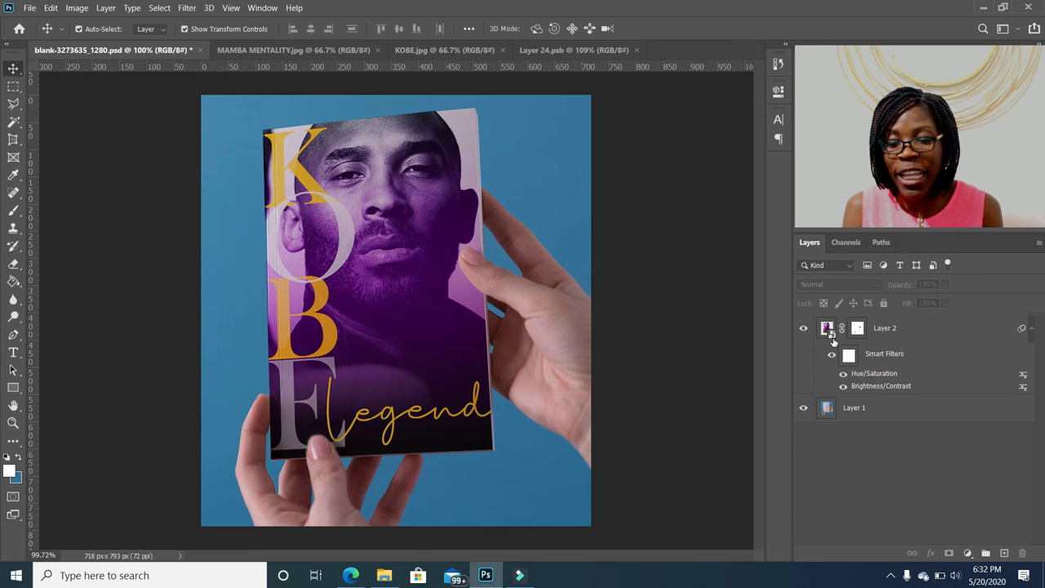
# Step: Open Layer 2's Smart Object contents and copy the MAMBA MENTALITY.jpg artwork into Layer 24.psb
pyautogui.doubleClick(827, 329)
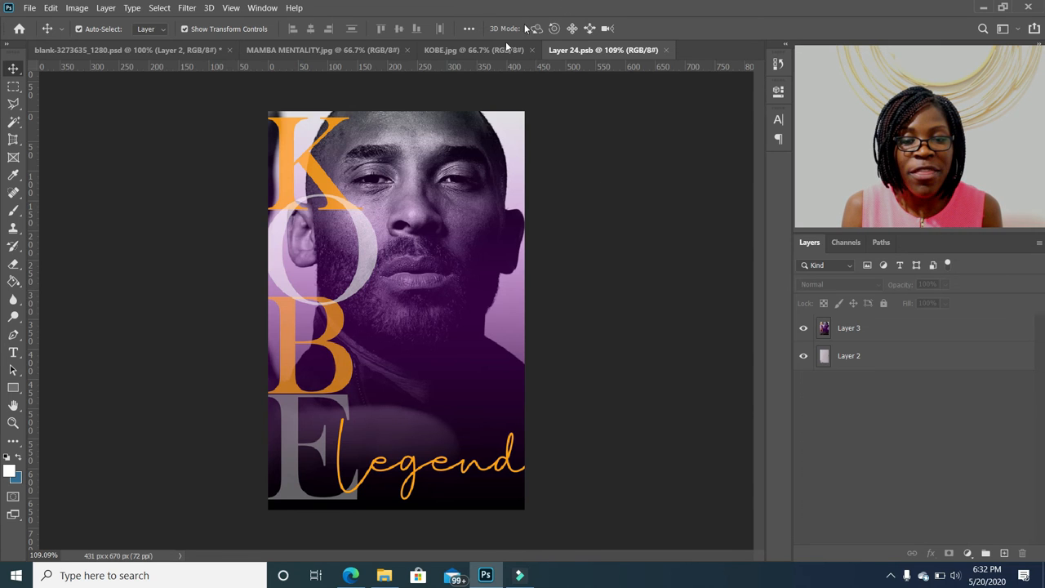
pyautogui.click(337, 50)
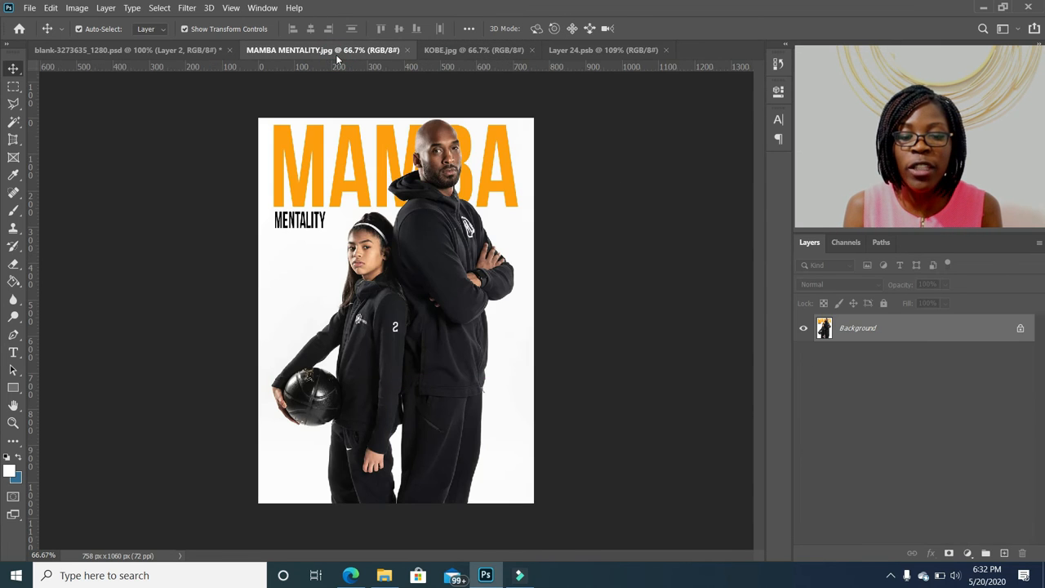
pyautogui.moveTo(434, 228); pyautogui.dragTo(152, 52)
pyautogui.moveTo(618, 49); pyautogui.dragTo(438, 318)
# Step: Align the MAMBA MENTALITY artwork with the canvas's bottom-left corner and scale it proportionally to 63.34%
pyautogui.moveTo(325, 467); pyautogui.dragTo(390, 334)
pyautogui.scroll(-3, 358, 360)
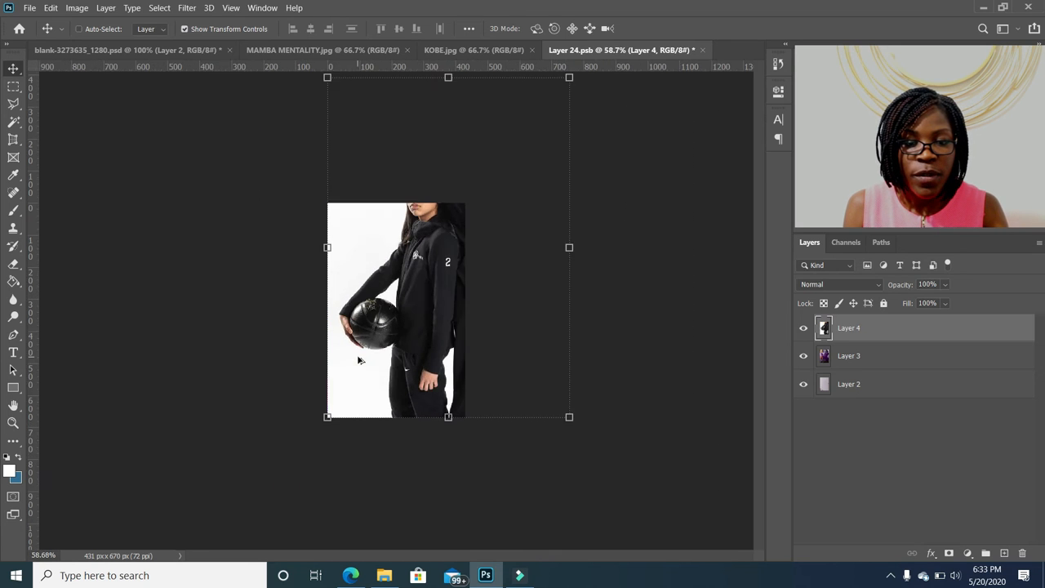
pyautogui.scroll(-1, 392, 316)
pyautogui.moveTo(540, 118); pyautogui.dragTo(451, 209)
# Step: Nudge the scaled artwork left and slightly up to X 215.31 px, Y 330.18 px and apply the transform
pyautogui.press('Left')
pyautogui.press('Left')
pyautogui.press('Left')
pyautogui.press('Left')
pyautogui.press('Left')
pyautogui.press('Left')
pyautogui.press('Left')
pyautogui.press('Left')
pyautogui.press('Left')
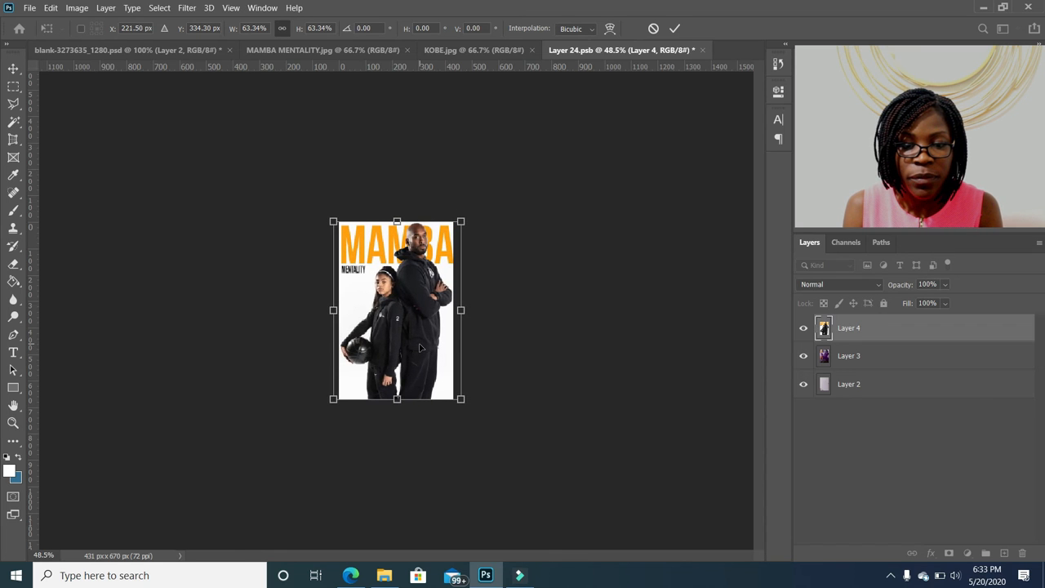
pyautogui.press('Left')
pyautogui.press('Left')
pyautogui.press('Left')
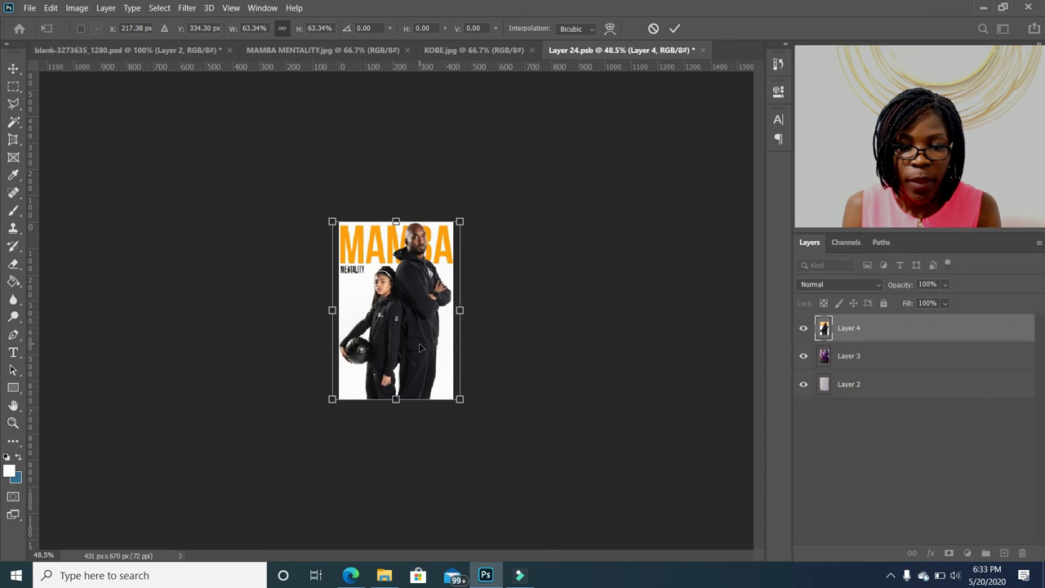
pyautogui.press('Up')
pyautogui.press('Up')
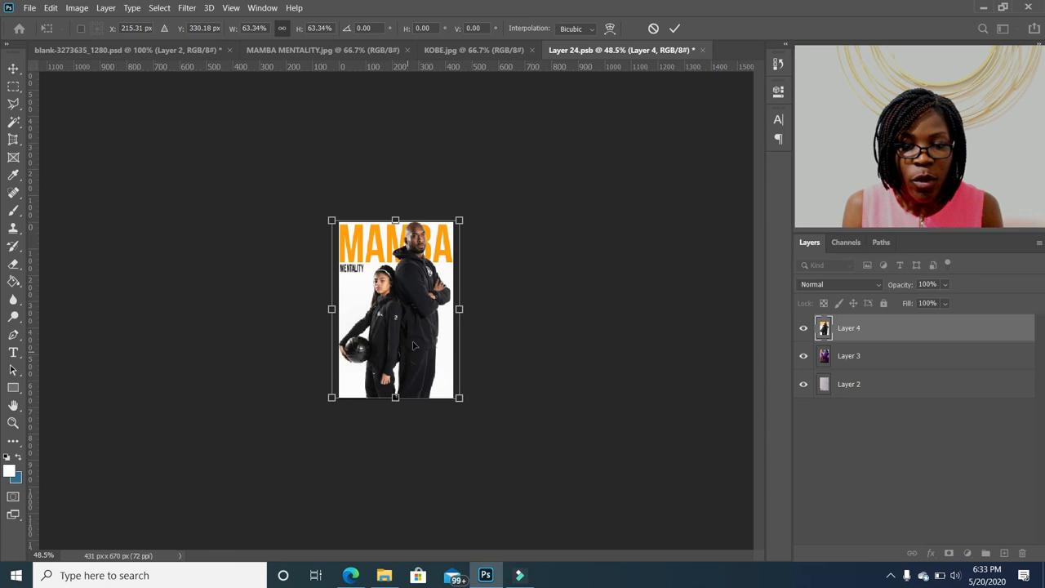
pyautogui.press('Return')
# Step: Fine-tune Layer 4 by nudging it down and slightly right so it fills the canvas, and deselect it
pyautogui.scroll(3, 417, 294)
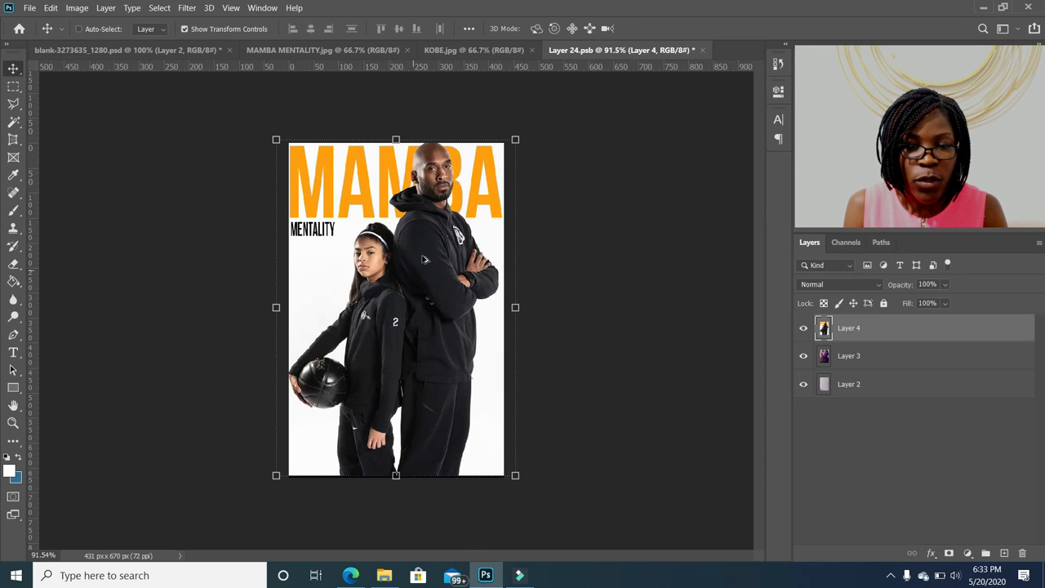
pyautogui.press('Down')
pyautogui.press('Down')
pyautogui.press('Down')
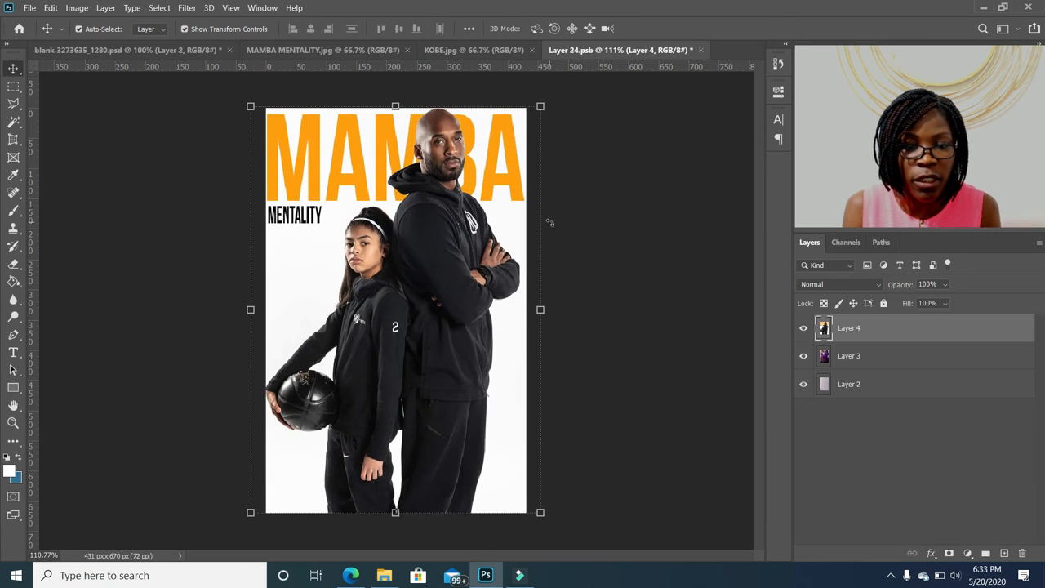
pyautogui.press('Right')
pyautogui.press('Right')
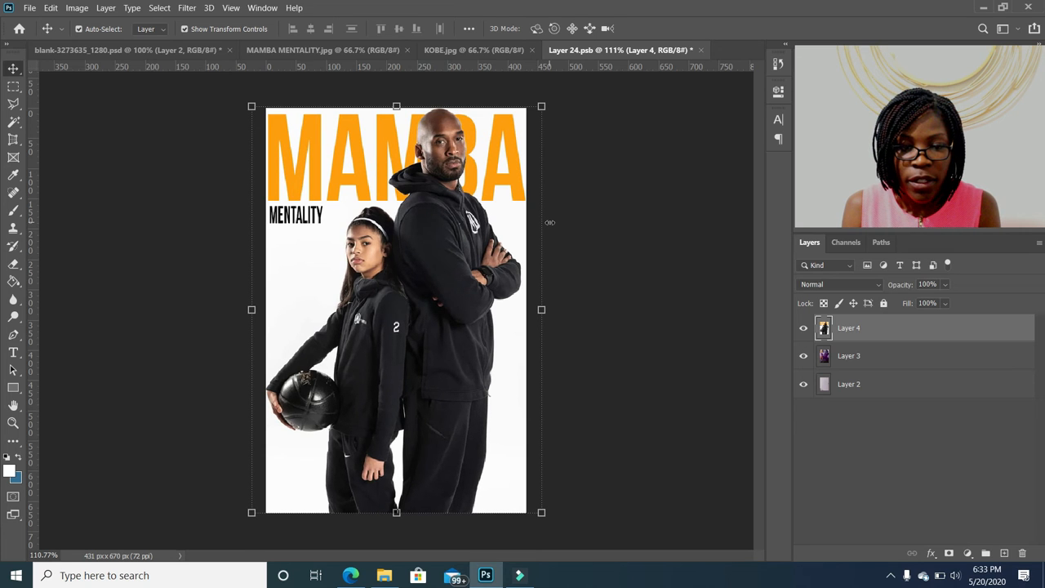
pyautogui.press('Left')
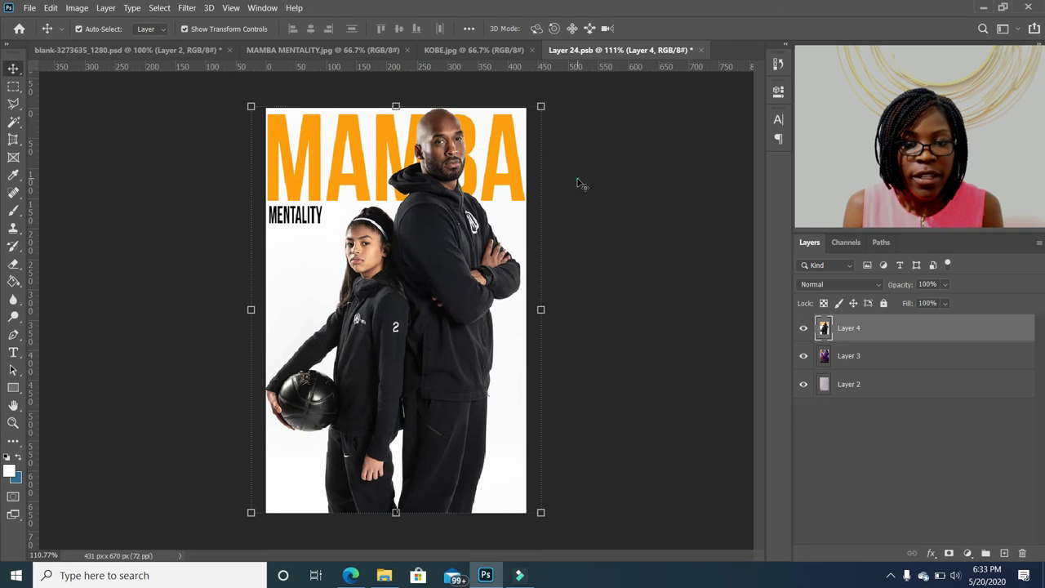
pyautogui.click(578, 182)
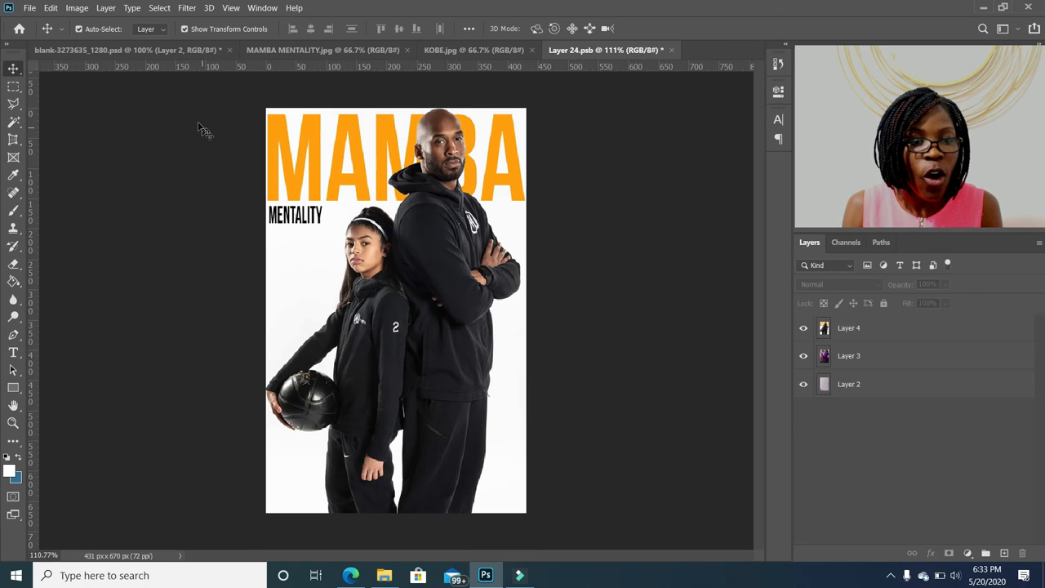
# Step: Save Layer 24.psb, return to the blank-3273635_1280.psd mockup with the MAMBA cover, and deselect the layer
pyautogui.click(30, 8)
pyautogui.click(73, 152)
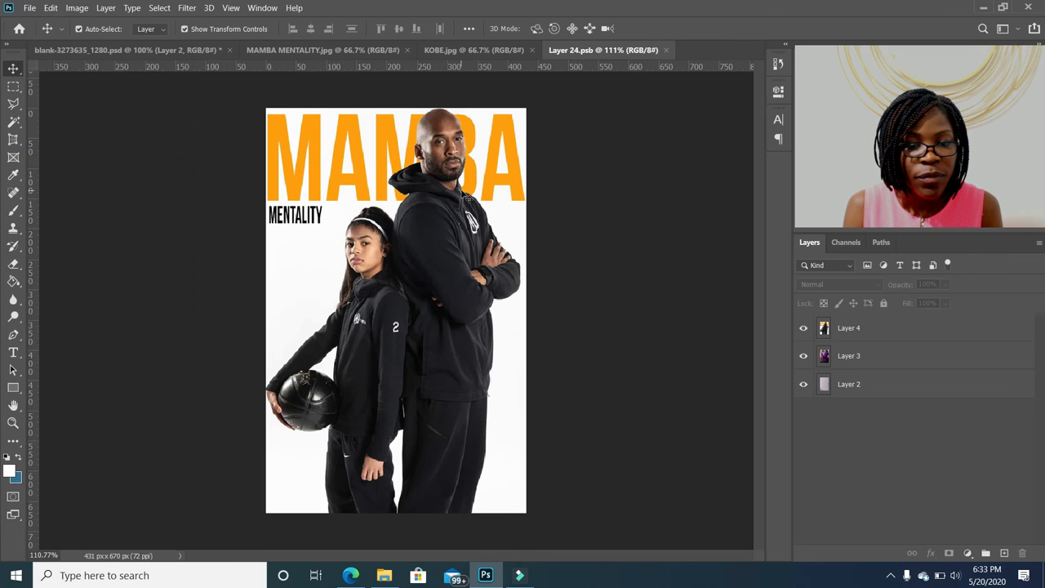
pyautogui.click(61, 50)
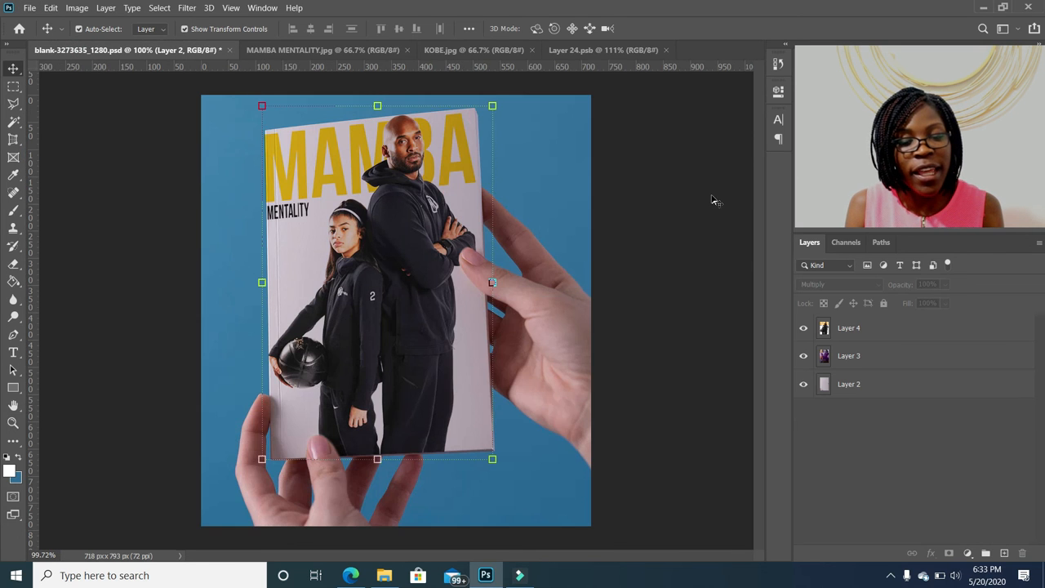
pyautogui.click(719, 313)
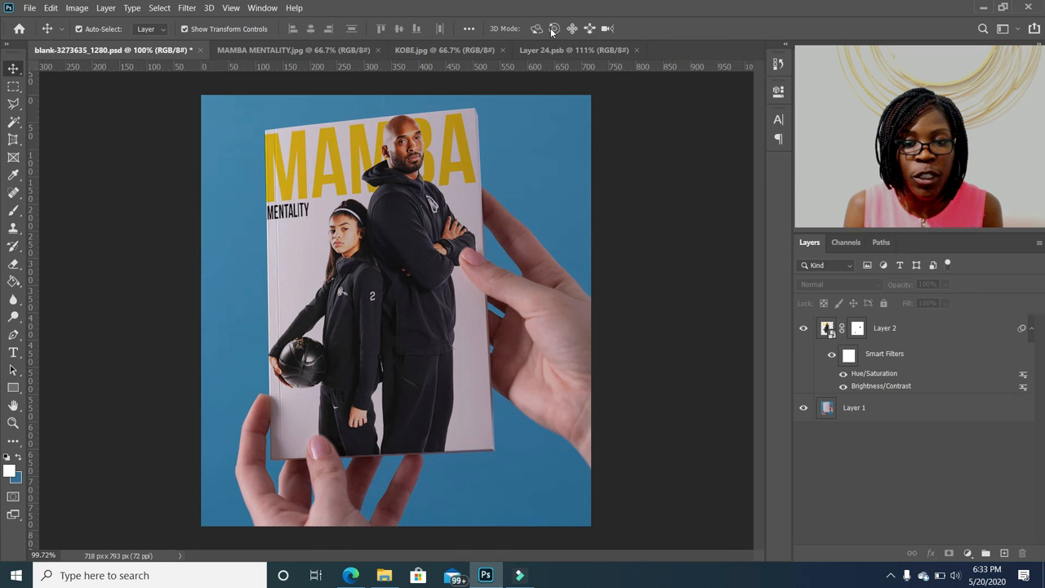
# Step: In Layer 24.psb, select the MAMBA MENTALITY artwork on Layer 4 and nudge it slightly to the right
pyautogui.click(535, 49)
pyautogui.click(507, 169)
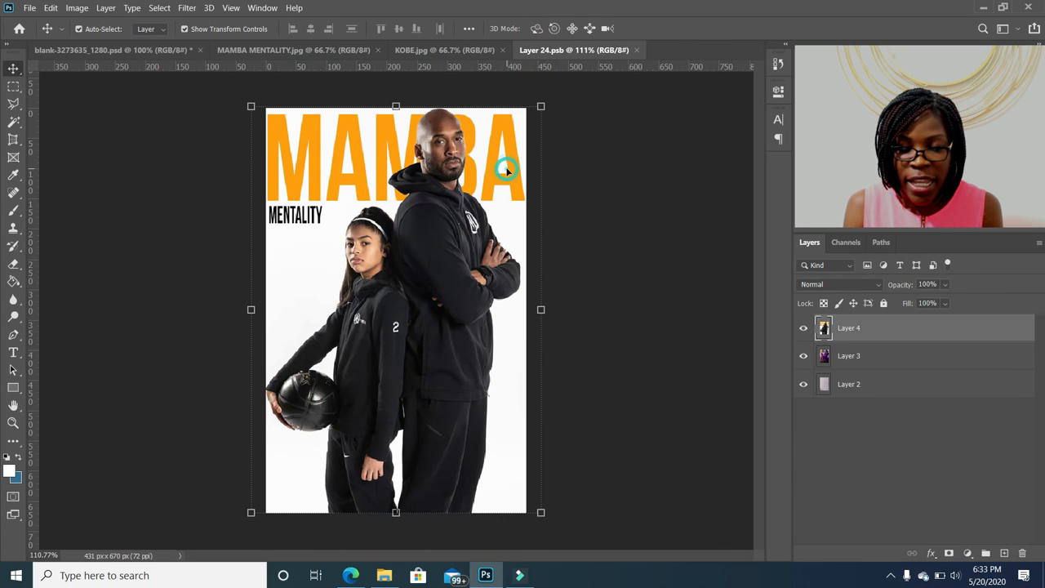
pyautogui.press('Right')
pyautogui.press('Right')
pyautogui.press('Right')
pyautogui.press('Right')
# Step: Save Layer 24.psb and return to the blank-3273635_1280.psd mockup
pyautogui.click(40, 7)
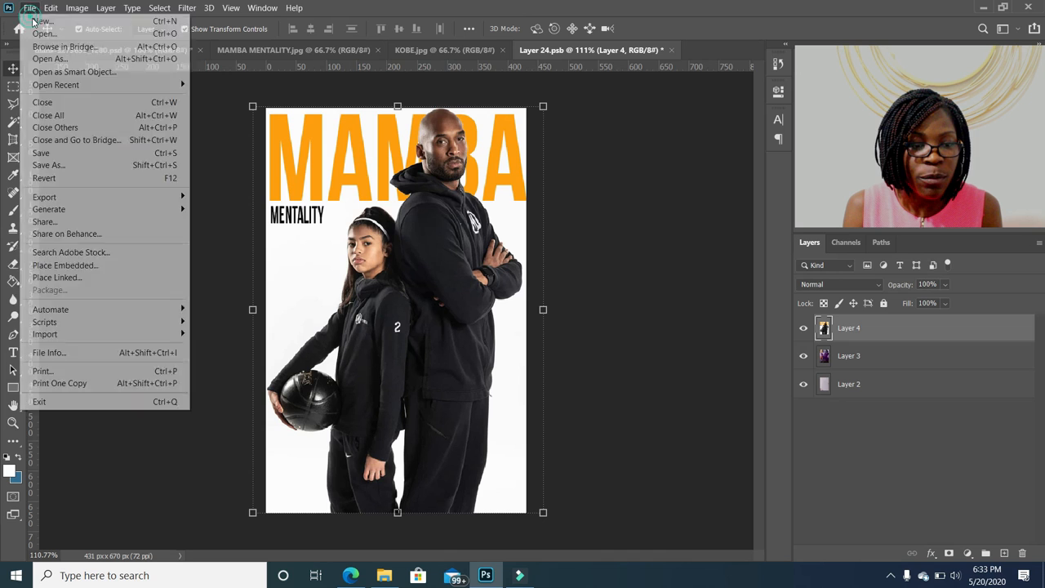
pyautogui.click(49, 151)
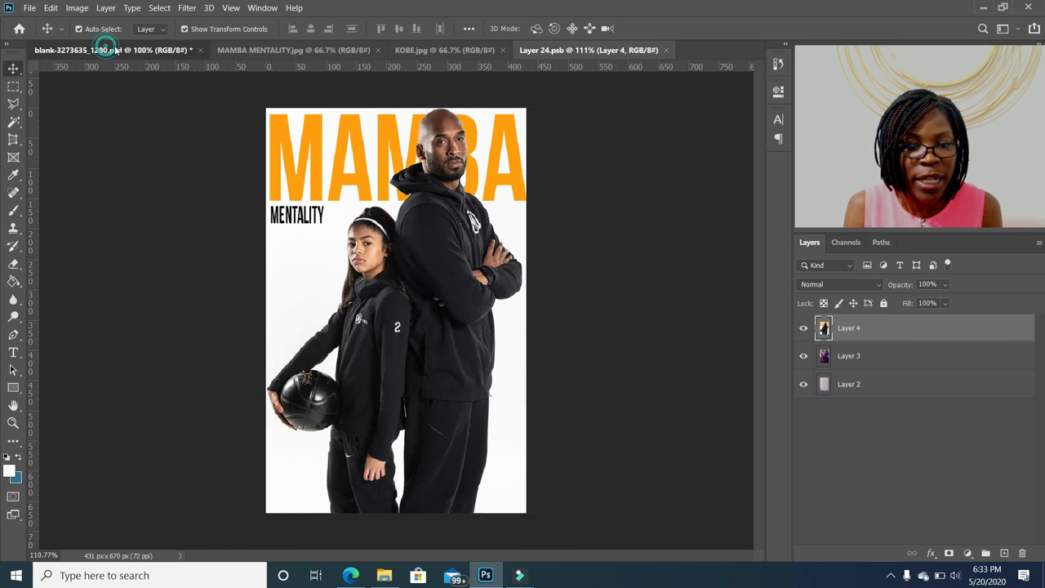
pyautogui.click(104, 51)
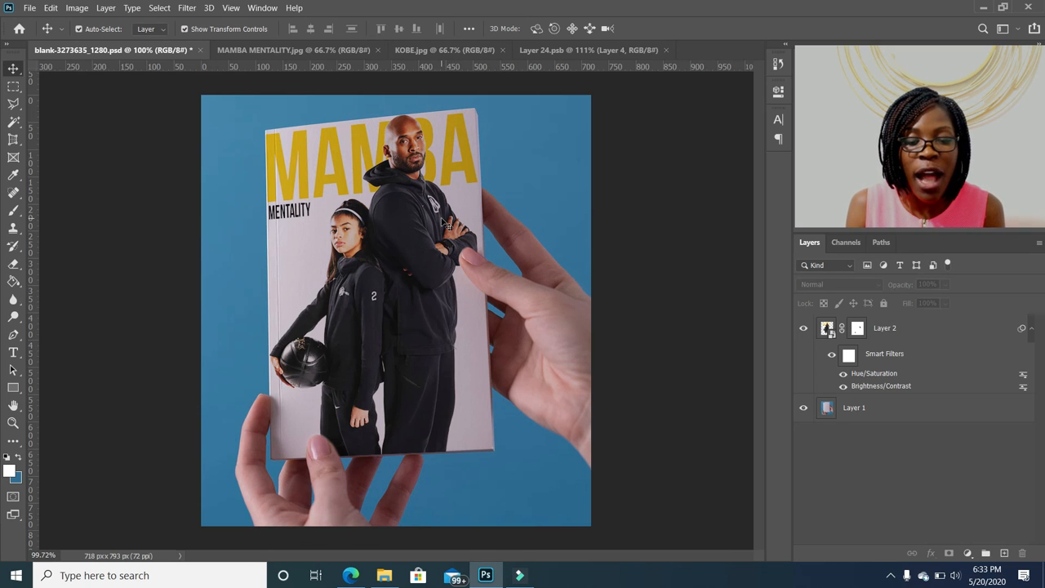
# Step: Apply a Color Balance adjustment to the book cover's Layer 2, with midtones at +62 cyan–red and +22 magenta–green
pyautogui.click(443, 222)
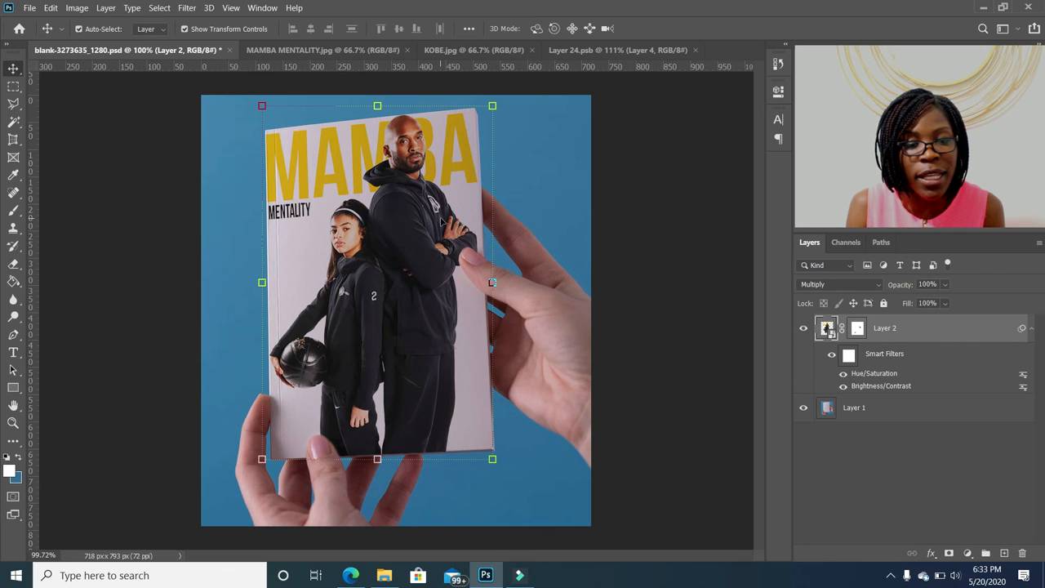
pyautogui.click(77, 8)
pyautogui.moveTo(96, 42)
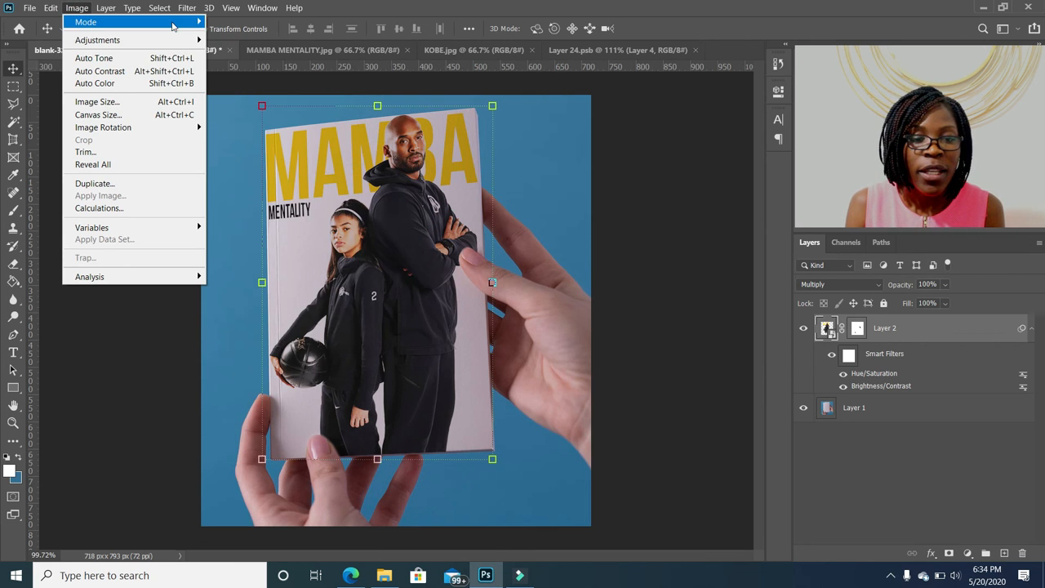
pyautogui.click(137, 40)
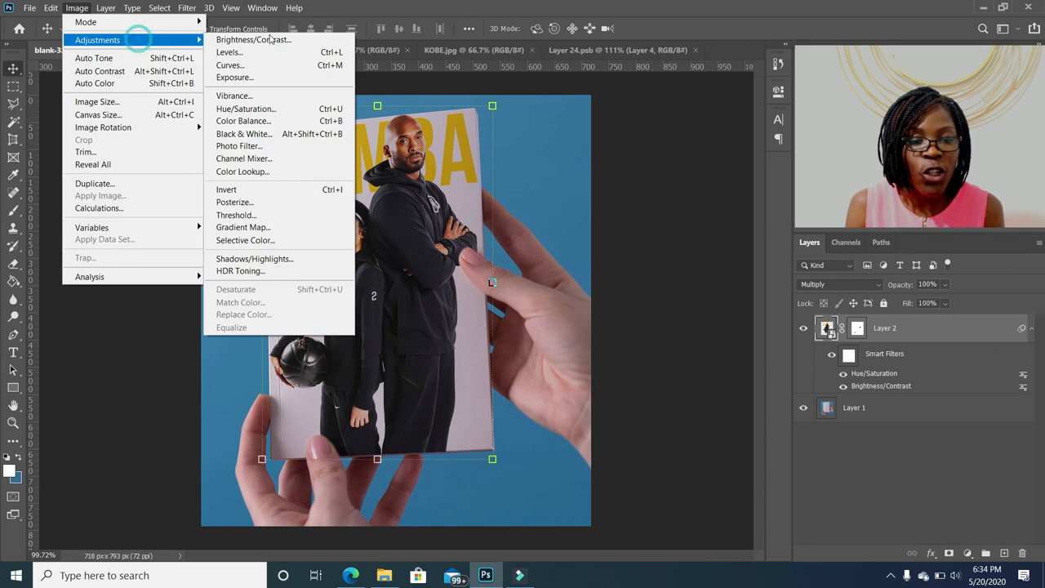
pyautogui.click(256, 121)
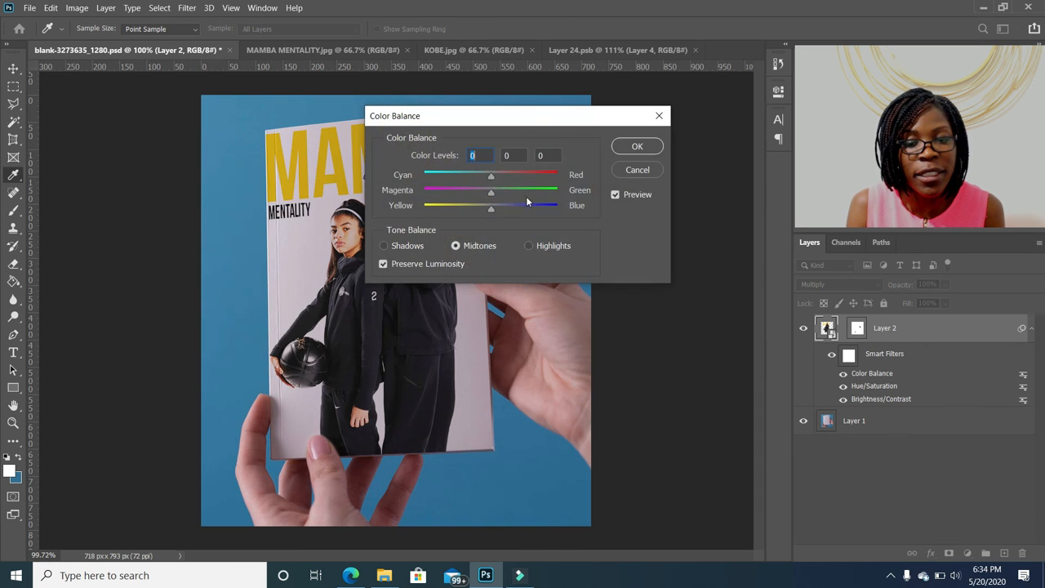
pyautogui.moveTo(528, 120); pyautogui.dragTo(681, 118)
pyautogui.moveTo(644, 175); pyautogui.dragTo(686, 177)
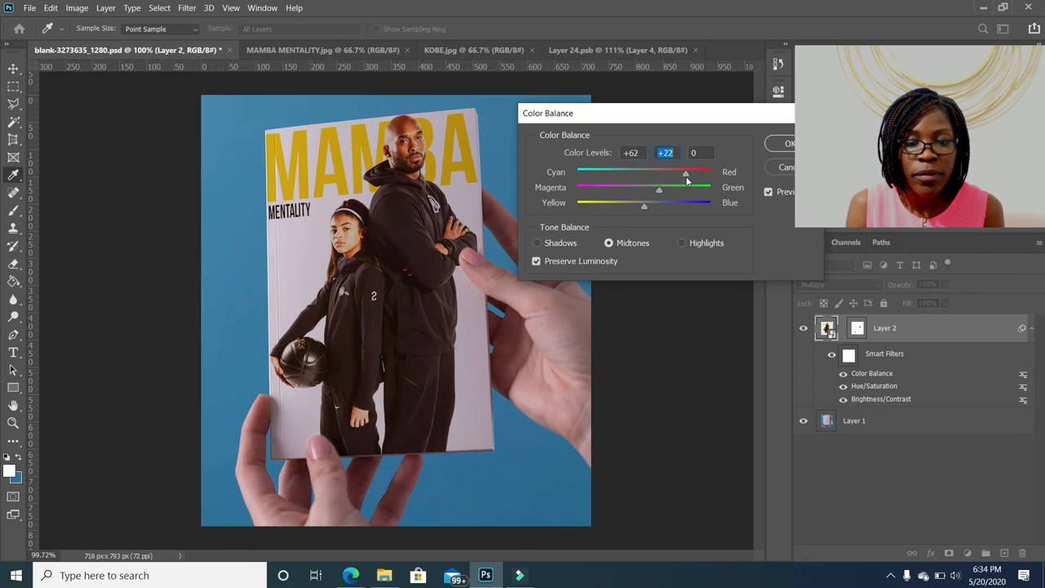
pyautogui.click(780, 144)
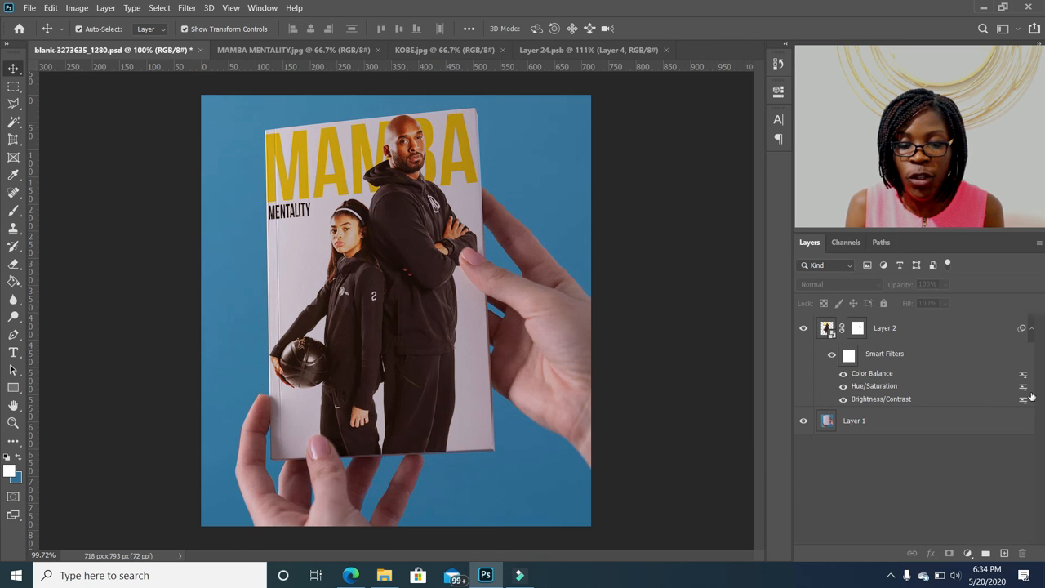
pyautogui.click(967, 554)
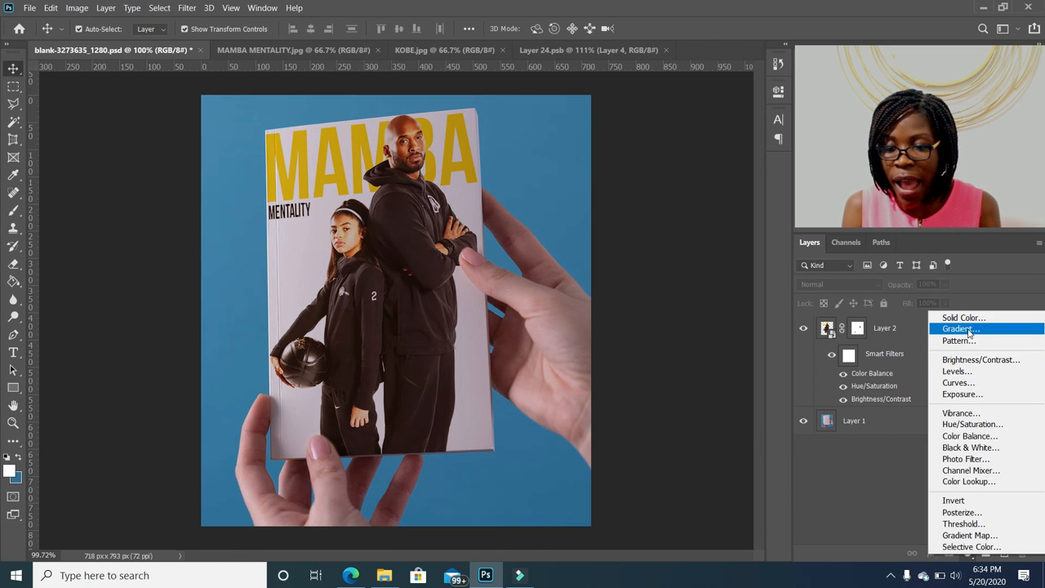
pyautogui.click(979, 422)
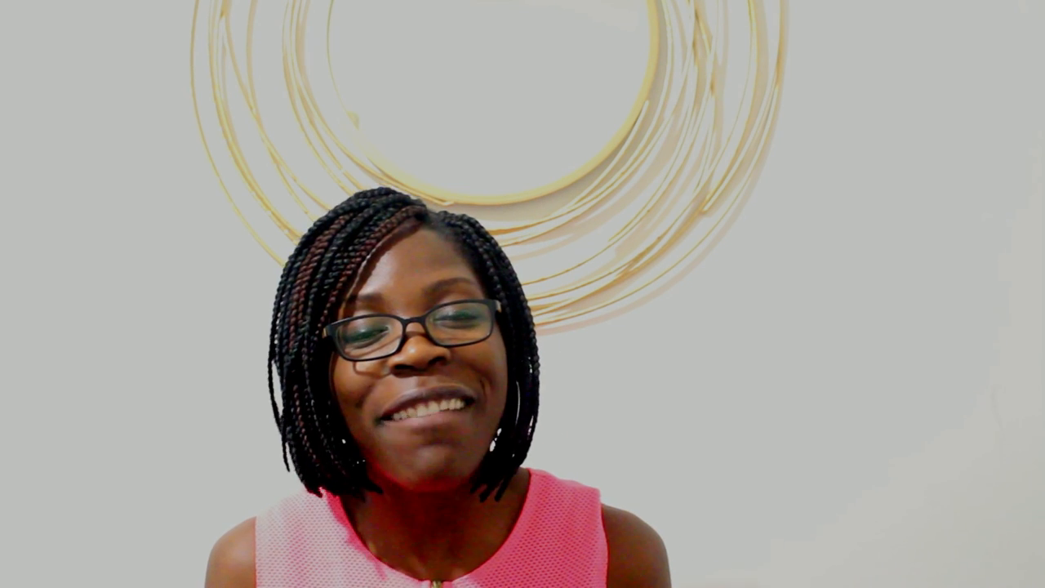